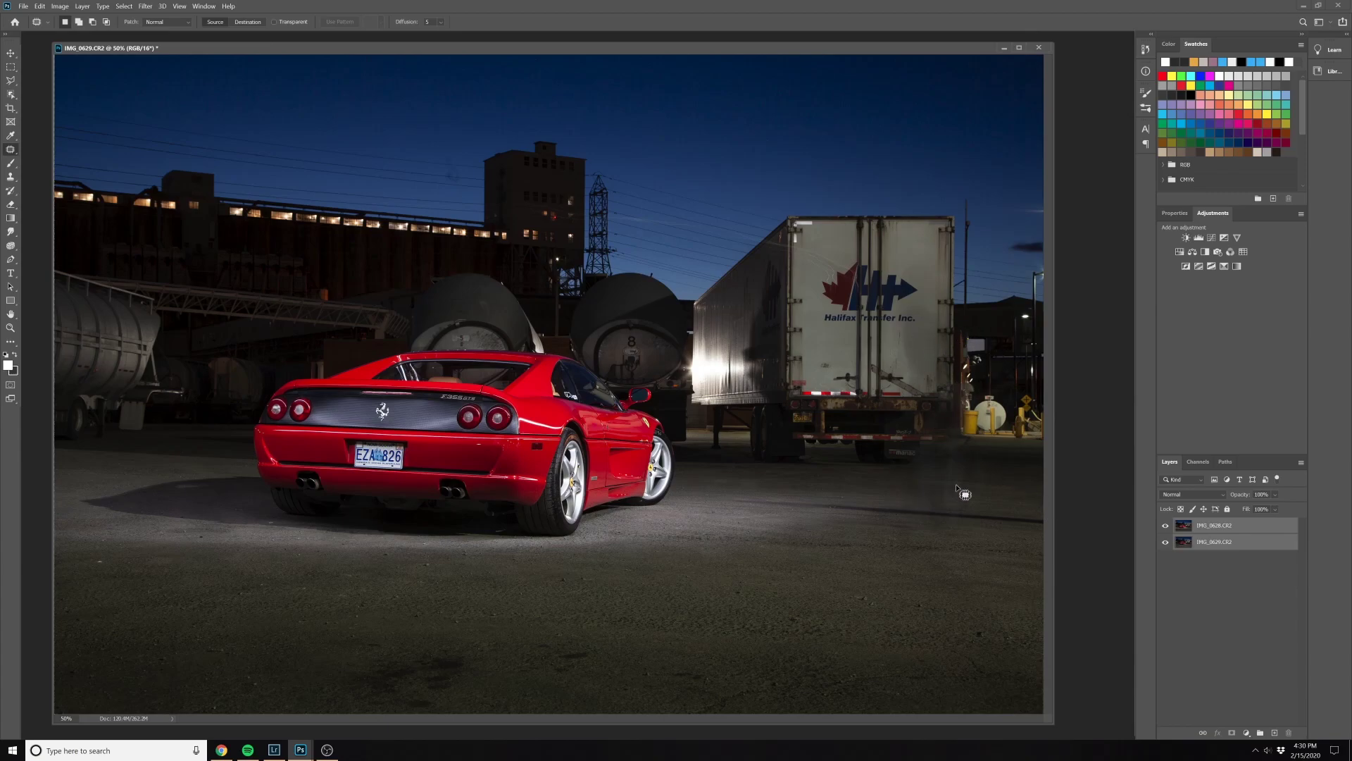
# Toggle the IMG_0628 and IMG_0629 exposures on and off to compare them
pyautogui.click(1166, 526)
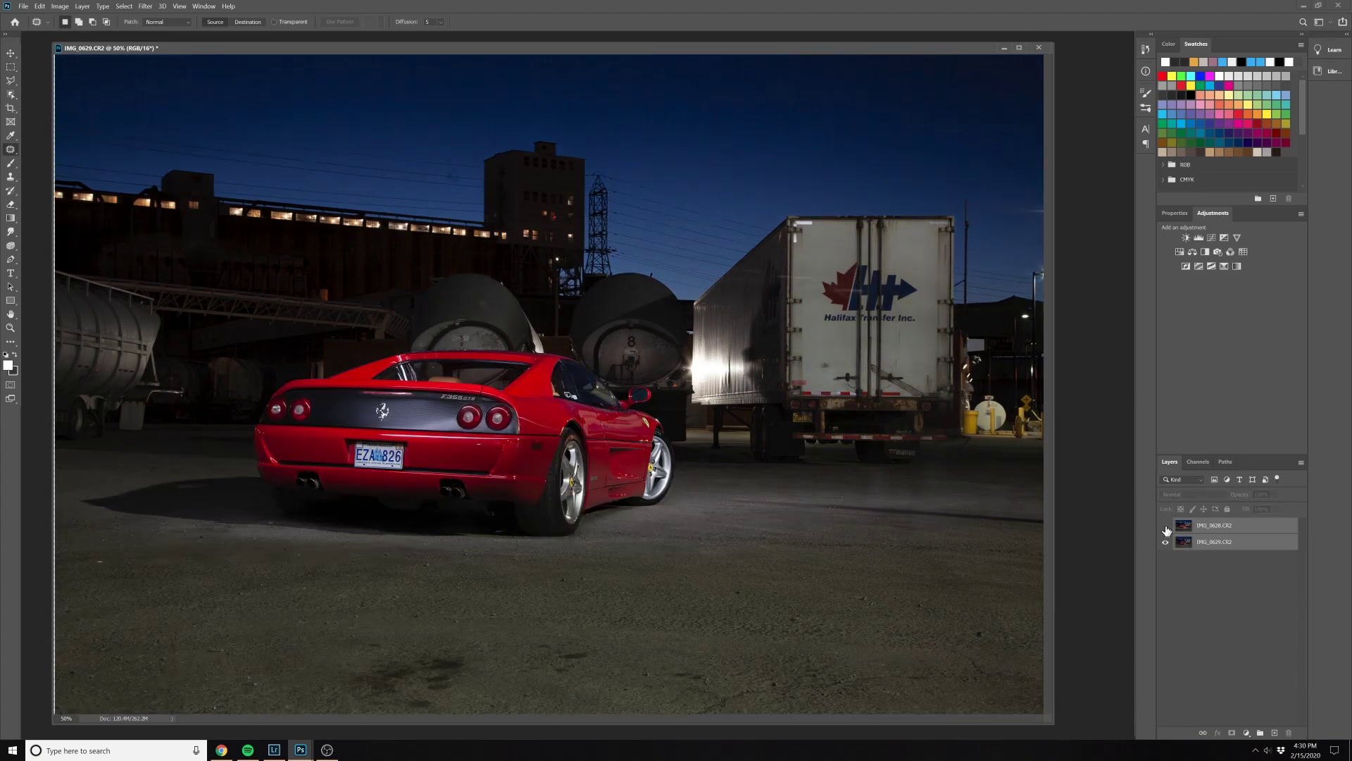
pyautogui.click(1165, 527)
pyautogui.click(1166, 526)
pyautogui.click(1165, 526)
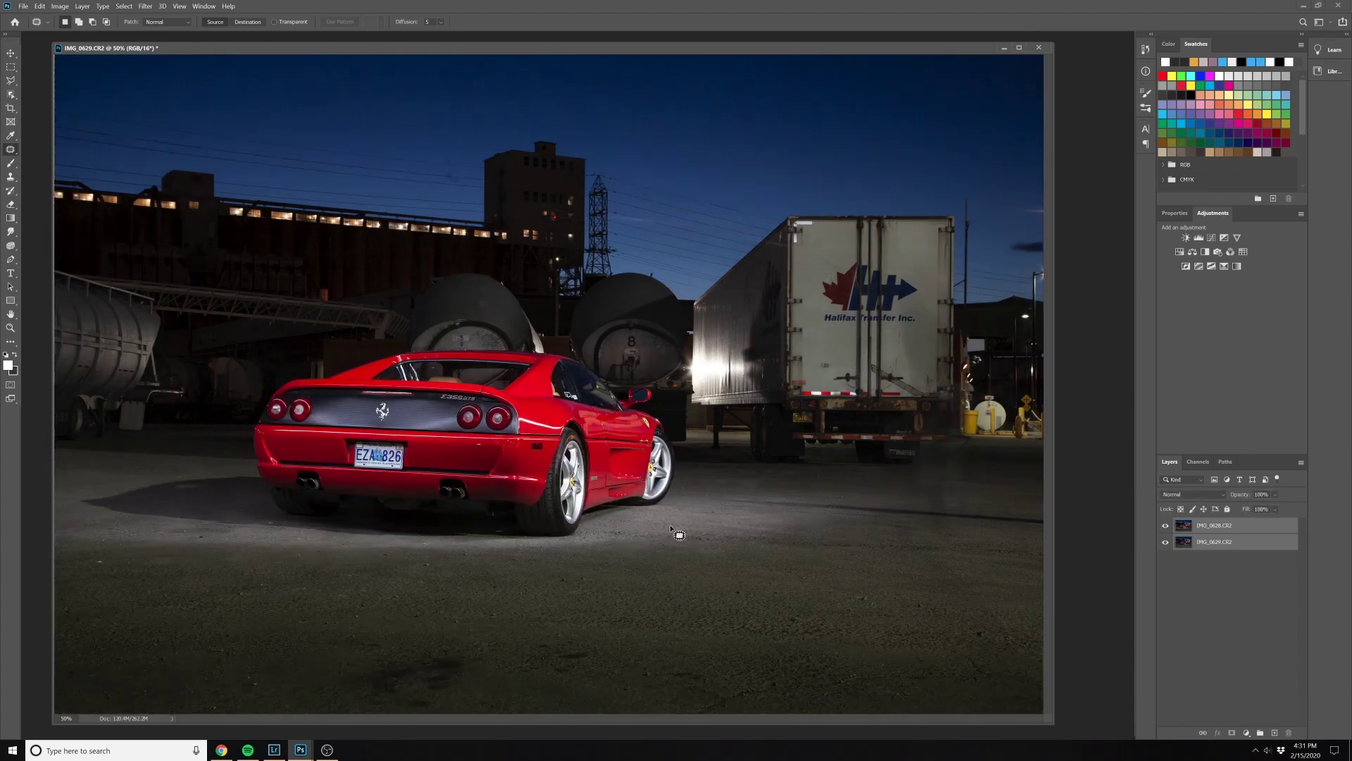
pyautogui.click(1165, 528)
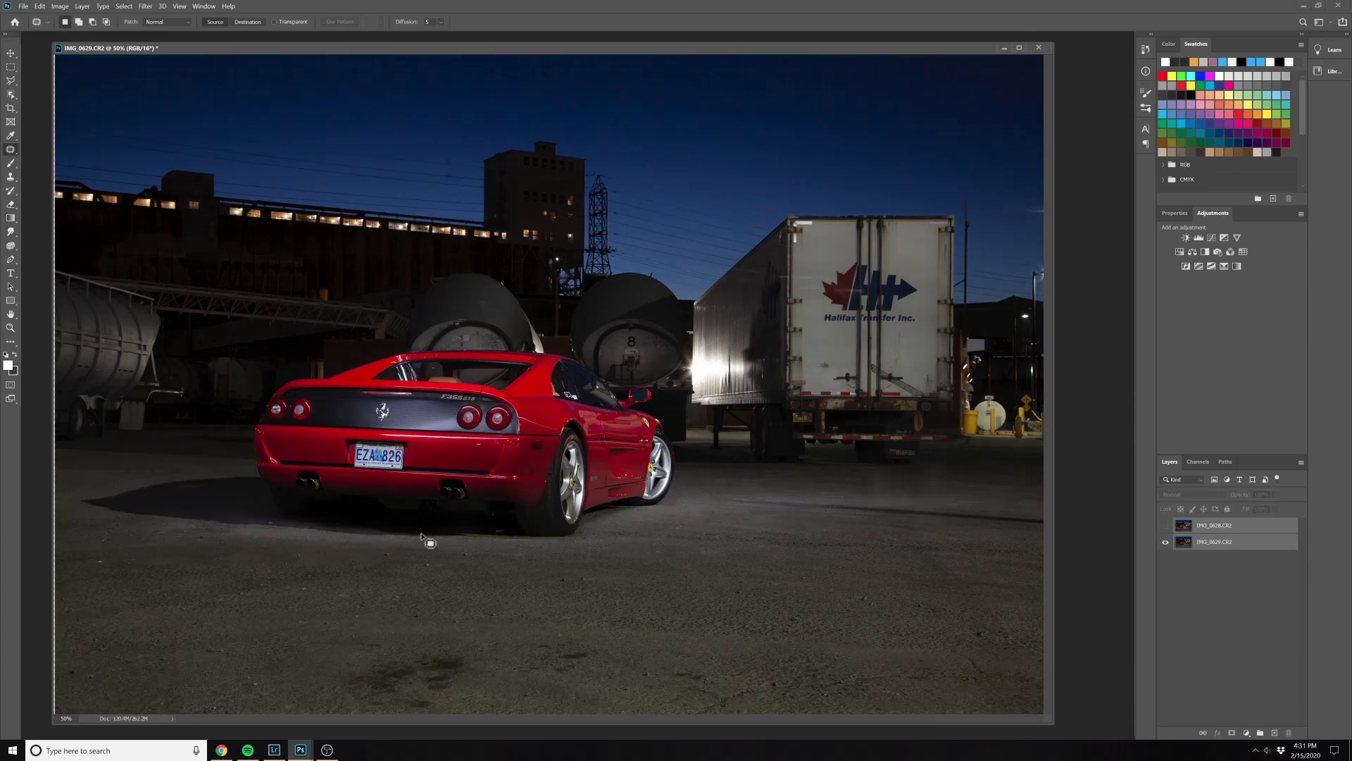
pyautogui.click(1166, 527)
pyautogui.click(1209, 543)
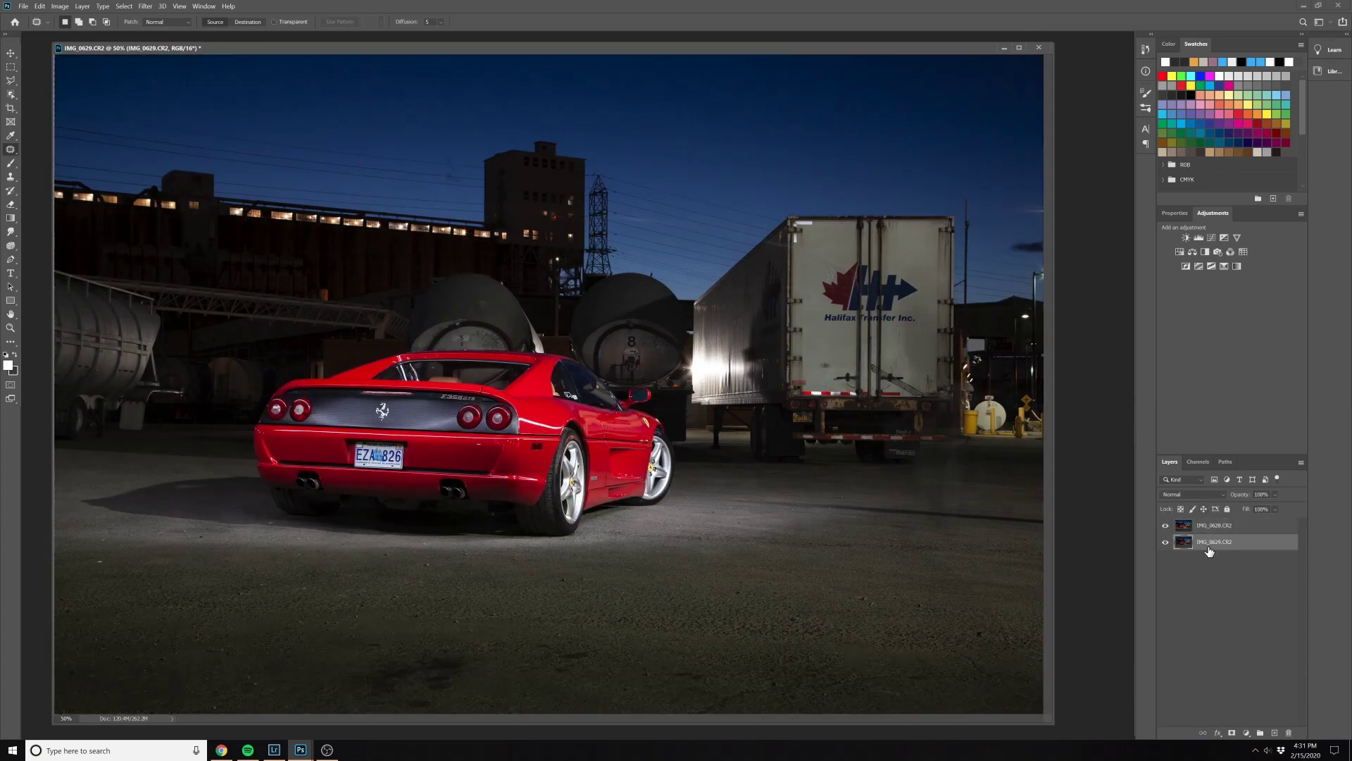
pyautogui.click(1166, 543)
pyautogui.click(1166, 542)
pyautogui.click(1218, 530)
pyautogui.click(1166, 526)
pyautogui.click(1166, 526)
# Blend IMG_0628 in Lighten mode through a black mask painted white over the car's rear and side
pyautogui.click(1222, 495)
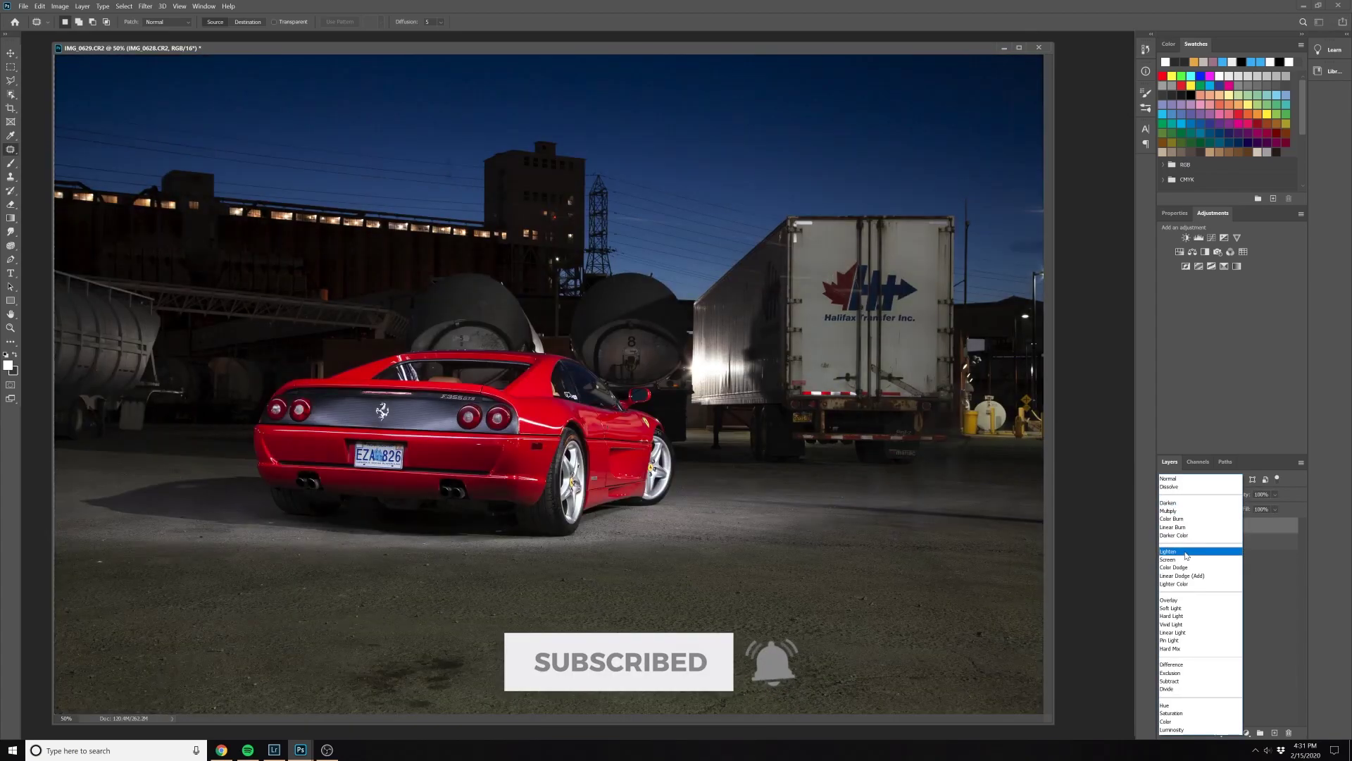
pyautogui.click(1181, 549)
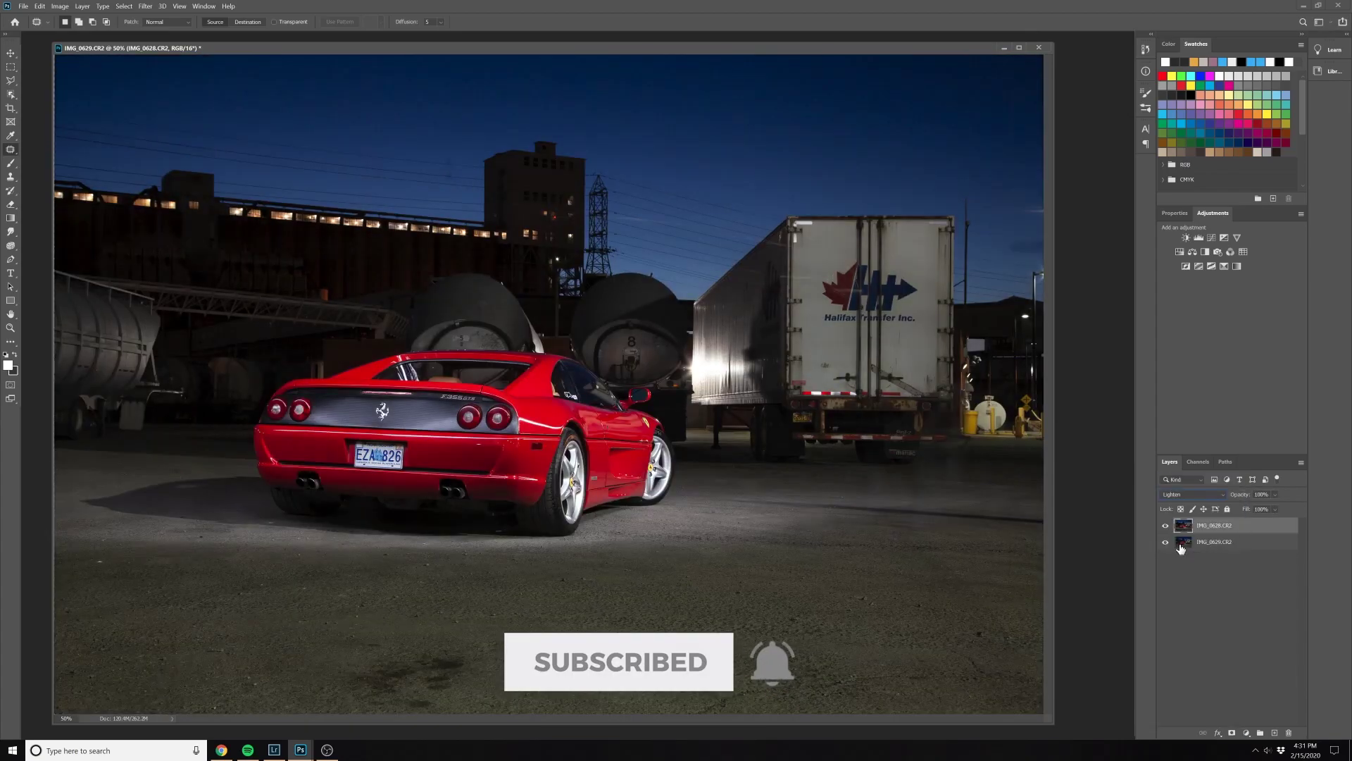
pyautogui.keyDown('alt'); pyautogui.click(1232, 733); pyautogui.keyUp('alt')
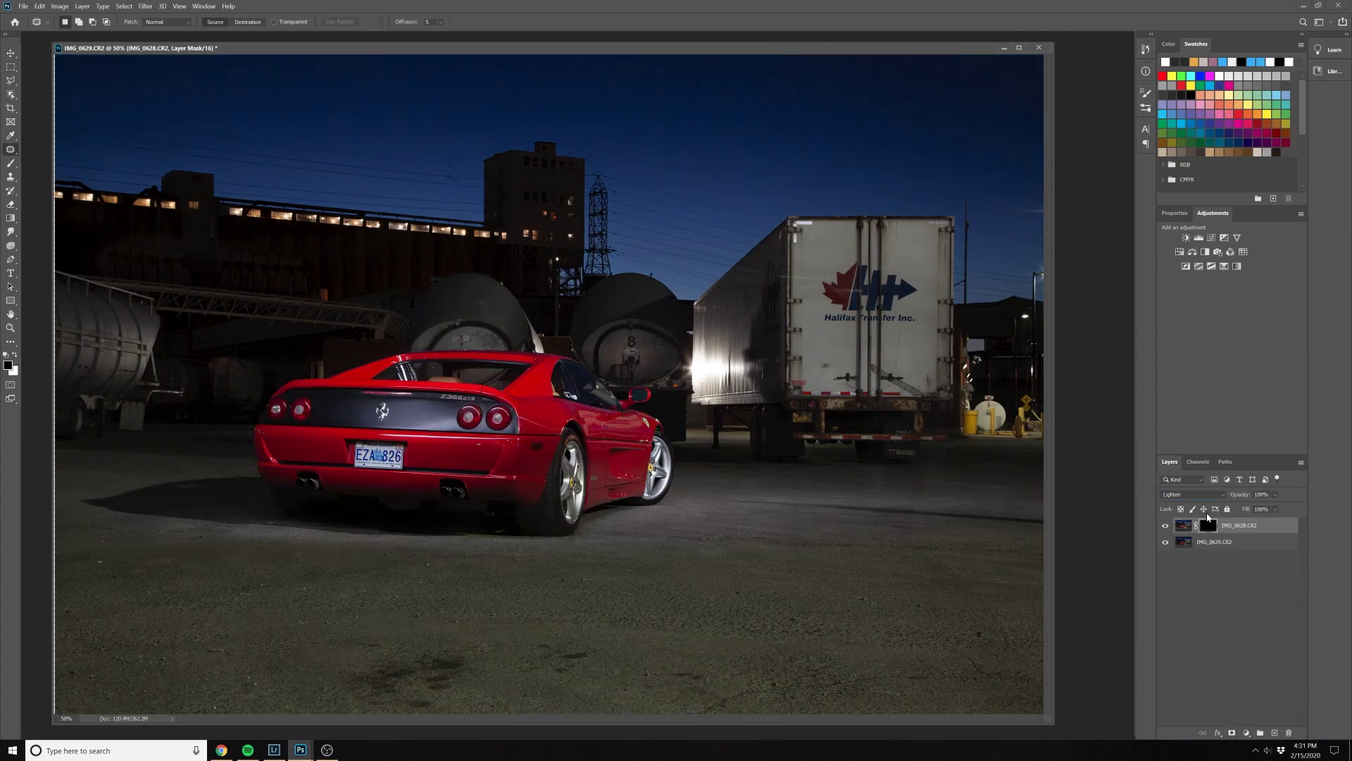
pyautogui.press('b')
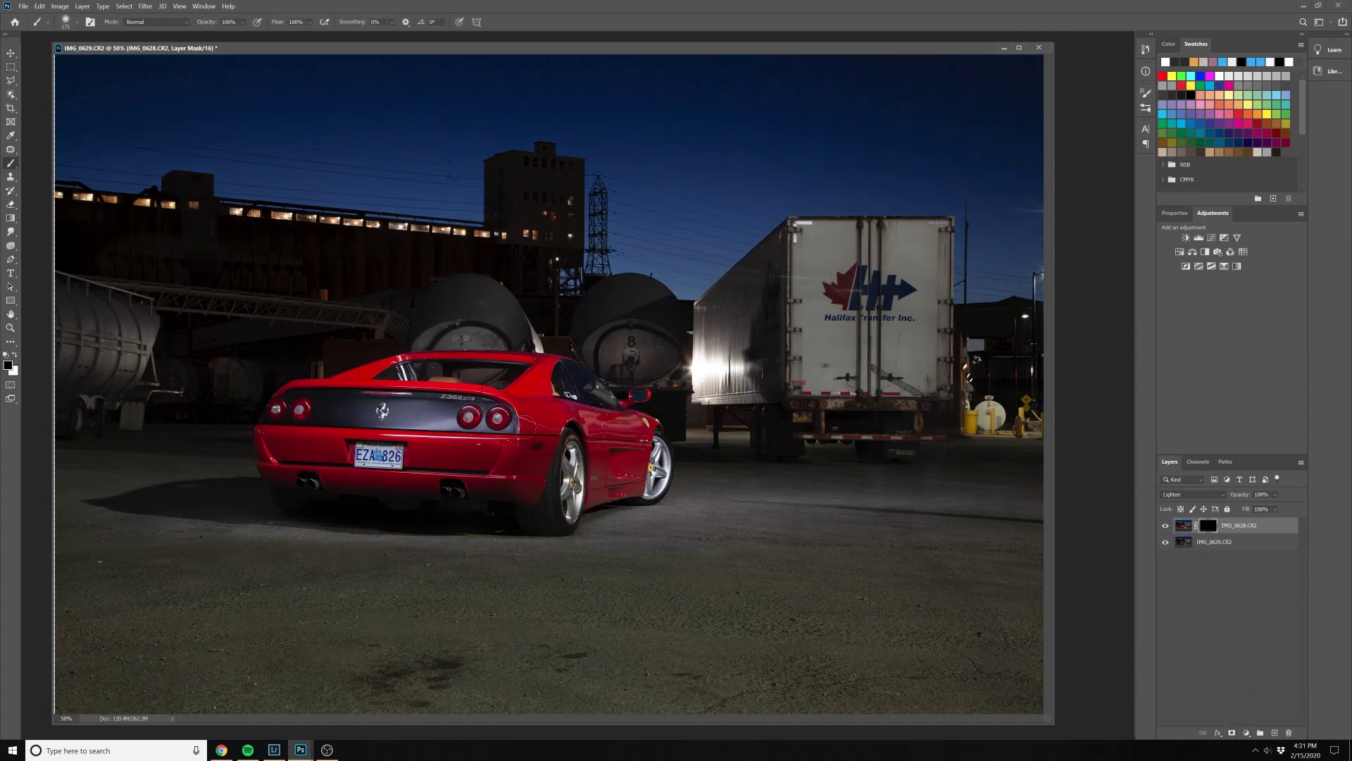
pyautogui.press(']')
pyautogui.press(']')
pyautogui.press(']')
pyautogui.press(']')
pyautogui.press(']')
pyautogui.press(']')
pyautogui.press('x')
pyautogui.moveTo(479, 426)
pyautogui.mouseDown()
pyautogui.moveTo(541, 463)
pyautogui.moveTo(517, 420)
pyautogui.moveTo(303, 430)
pyautogui.moveTo(331, 387)
pyautogui.moveTo(451, 366)
pyautogui.moveTo(598, 415)
pyautogui.moveTo(543, 486)
pyautogui.moveTo(610, 450)
pyautogui.moveTo(584, 421)
pyautogui.moveTo(655, 451)
pyautogui.moveTo(652, 486)
pyautogui.moveTo(585, 510)
pyautogui.mouseUp()
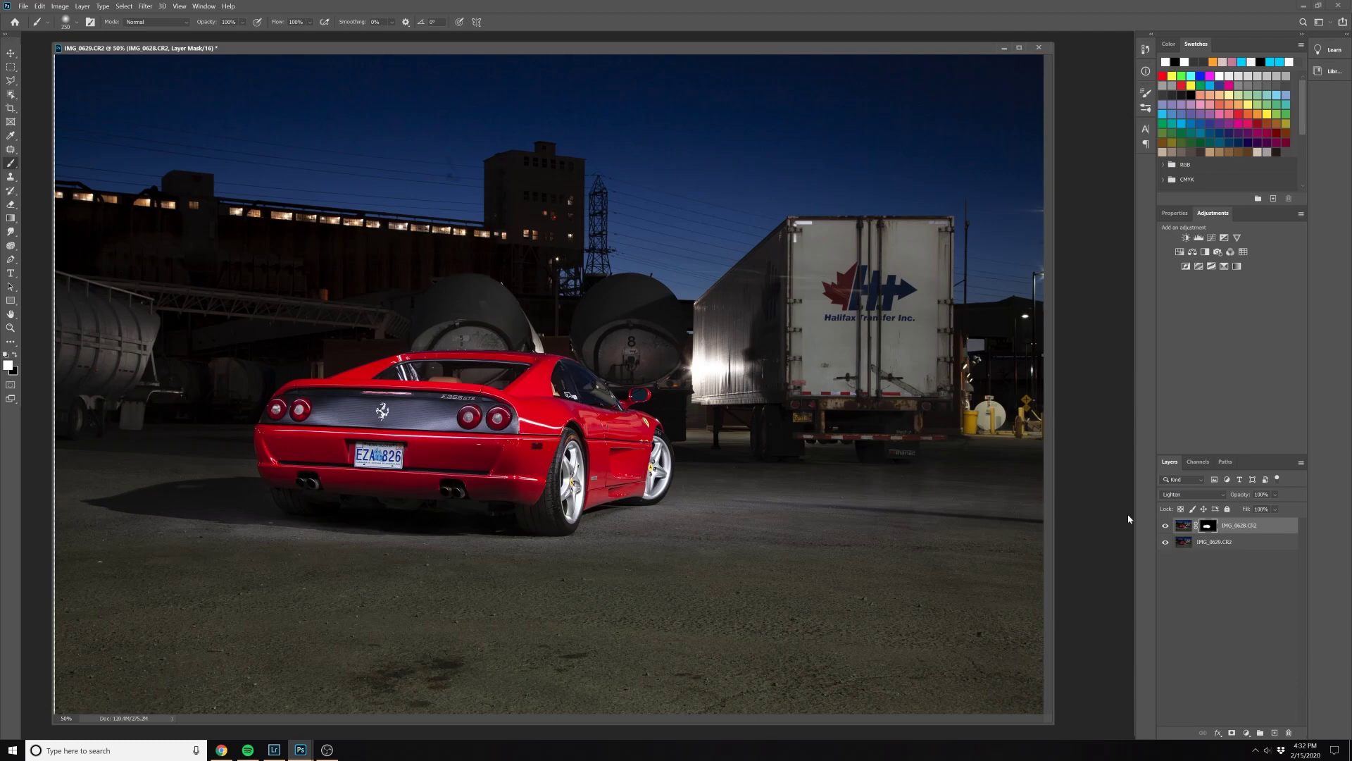
pyautogui.click(1164, 525)
pyautogui.click(1165, 525)
# Add an Exposure adjustment clipped to IMG_0629 and lower it to -0.14
pyautogui.click(1165, 525)
pyautogui.click(1164, 525)
pyautogui.click(1165, 526)
pyautogui.click(1165, 525)
pyautogui.click(1221, 543)
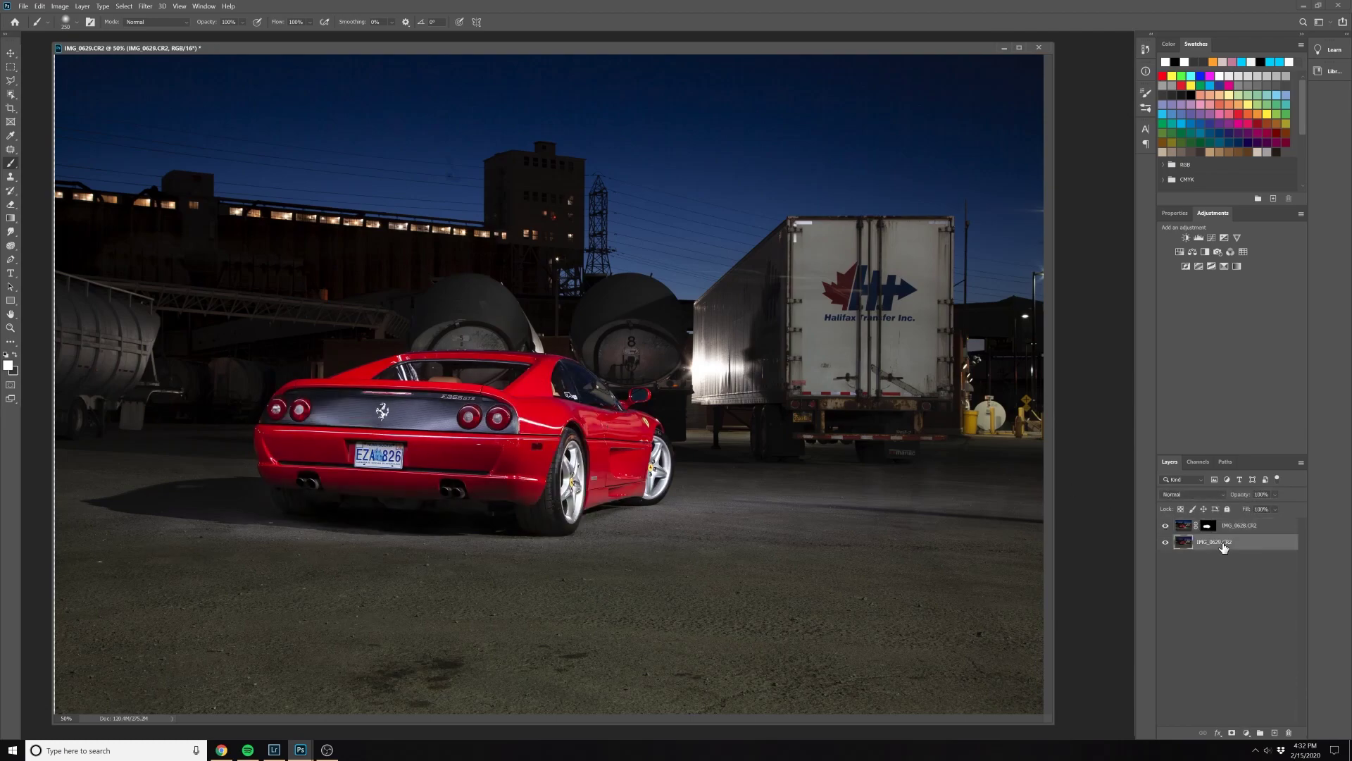
pyautogui.click(1224, 239)
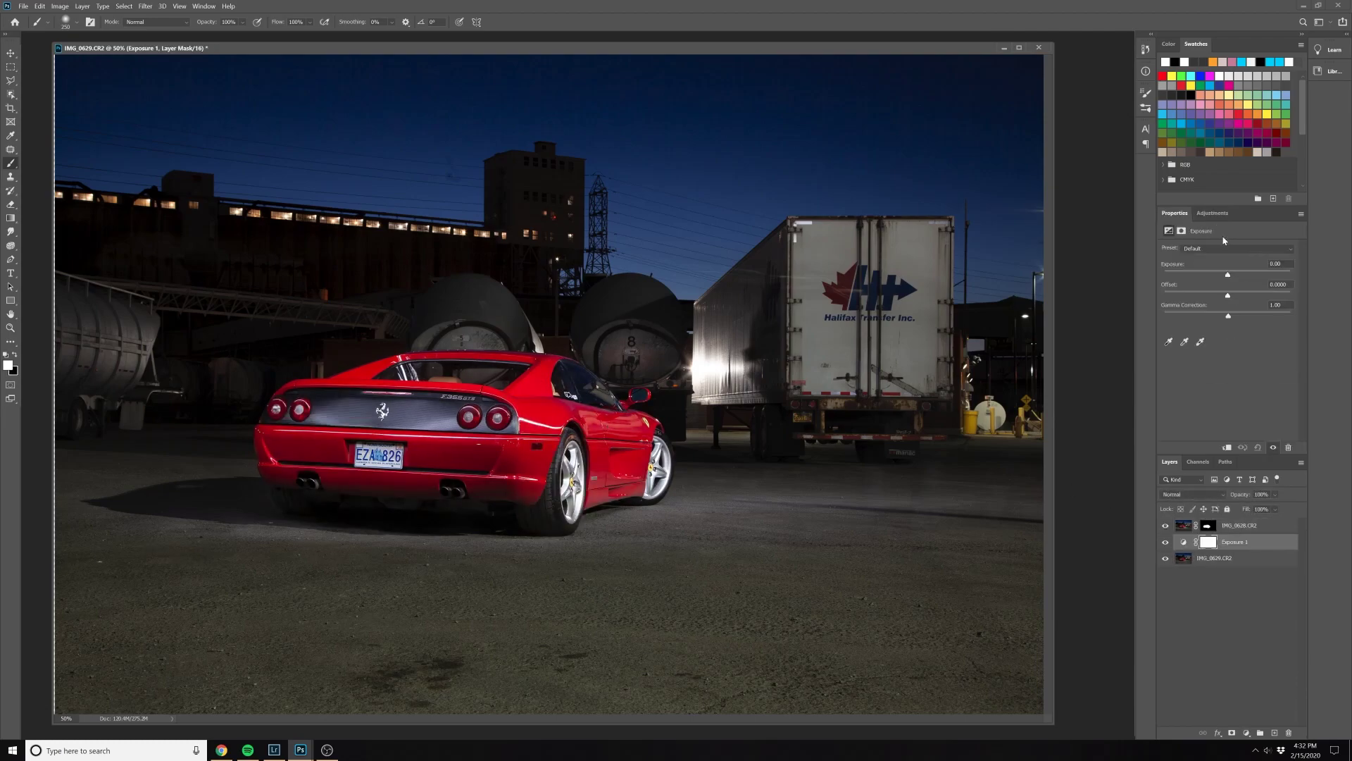
pyautogui.keyDown('alt'); pyautogui.click(1231, 552); pyautogui.keyUp('alt')
pyautogui.moveTo(1227, 274); pyautogui.dragTo(1226, 275)
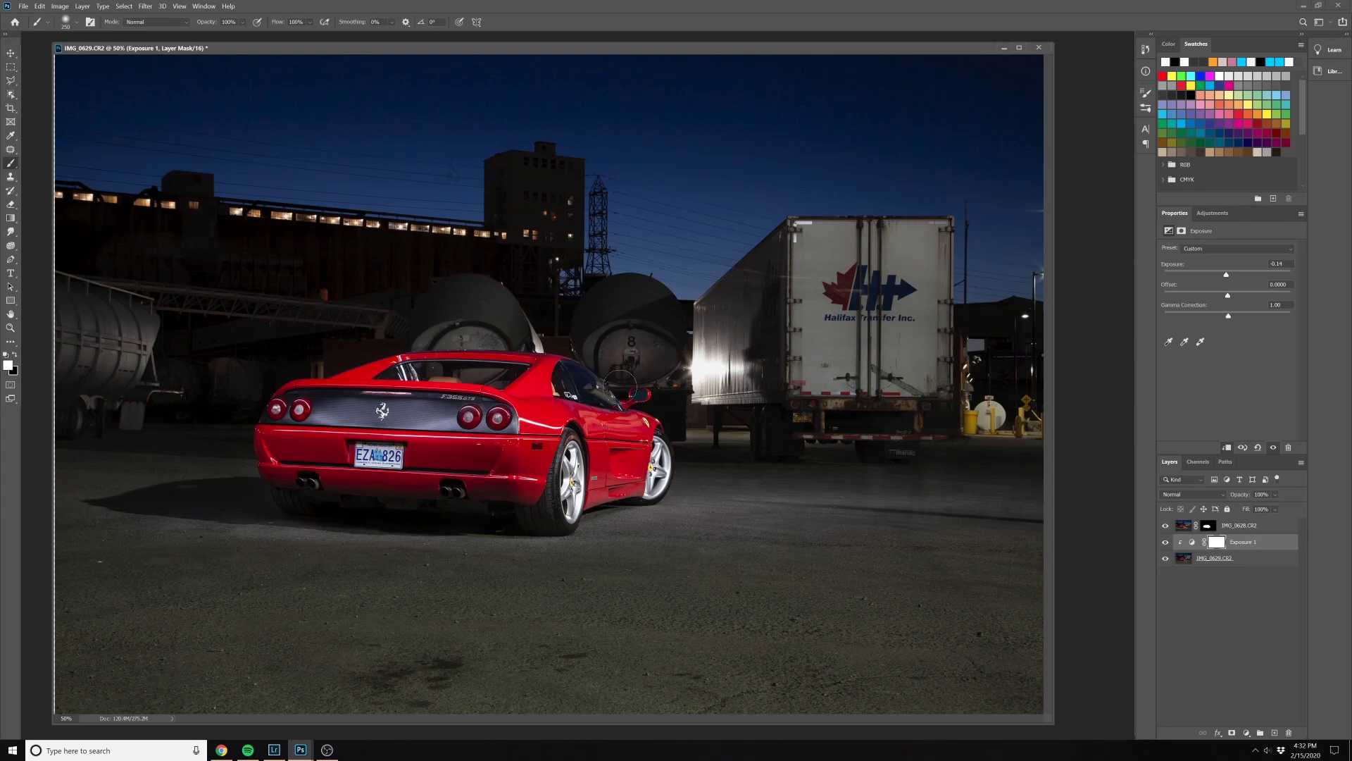
# Toggle IMG_0628 to judge the blend, then view the car's rear at 100%
pyautogui.click(1250, 532)
pyautogui.click(1166, 526)
pyautogui.click(1165, 526)
pyautogui.click(1165, 526)
pyautogui.click(1165, 526)
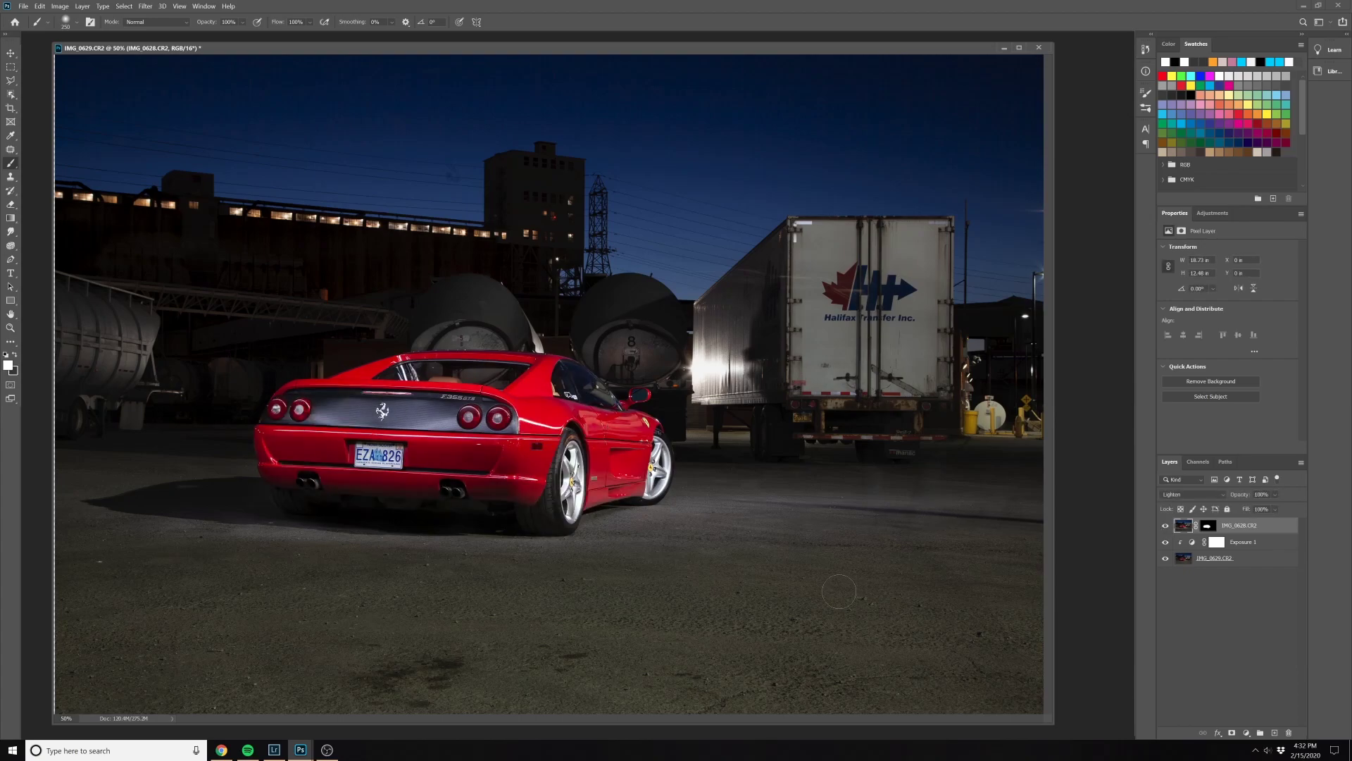
pyautogui.doubleClick(11, 328)
pyautogui.moveTo(562, 517); pyautogui.dragTo(697, 438)
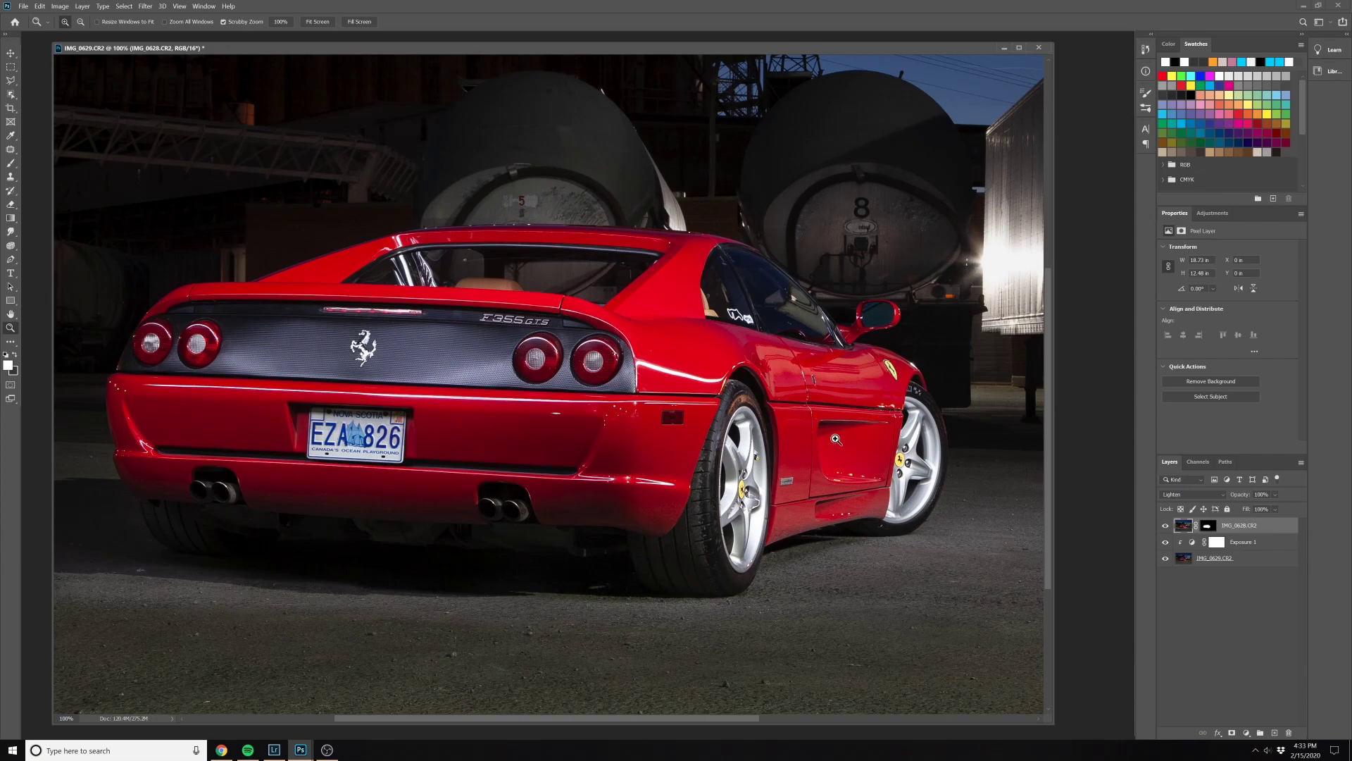
# Target IMG_0628's layer mask and zoom in on the rear quarter window
pyautogui.hotkey('ctrl', '-')
pyautogui.hotkey('ctrl', '-')
pyautogui.click(1208, 526)
pyautogui.press('b')
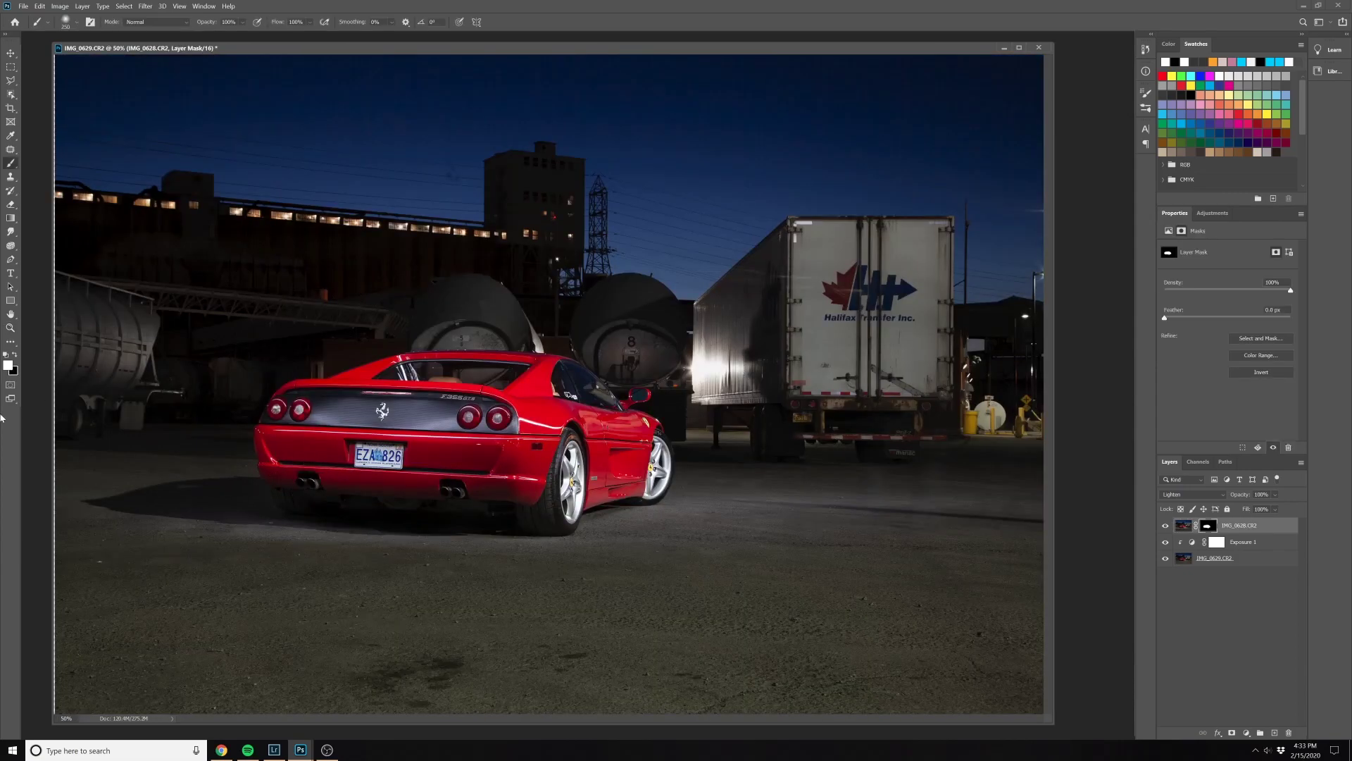
pyautogui.doubleClick(13, 330)
pyautogui.hotkey('ctrl', '+')
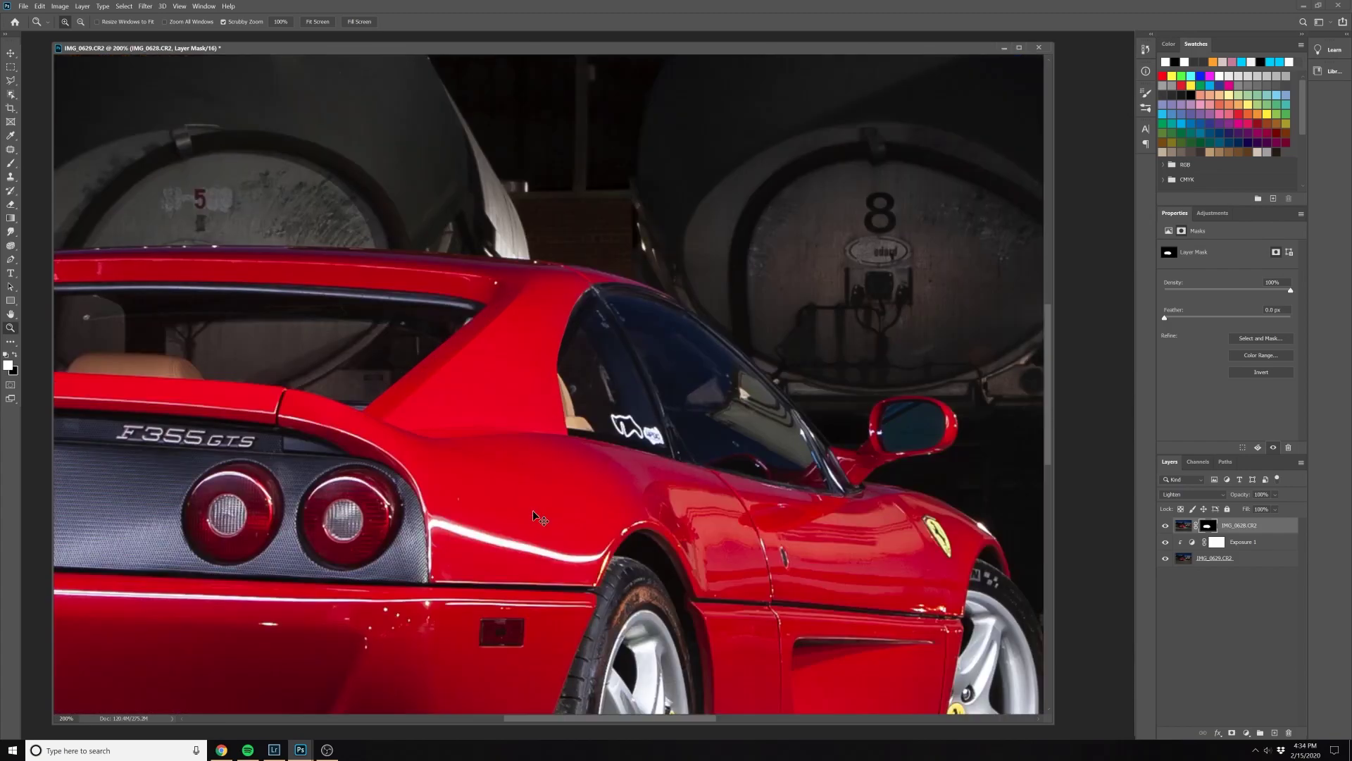
pyautogui.hotkey('ctrl', '+')
pyautogui.moveTo(533, 512); pyautogui.dragTo(539, 478)
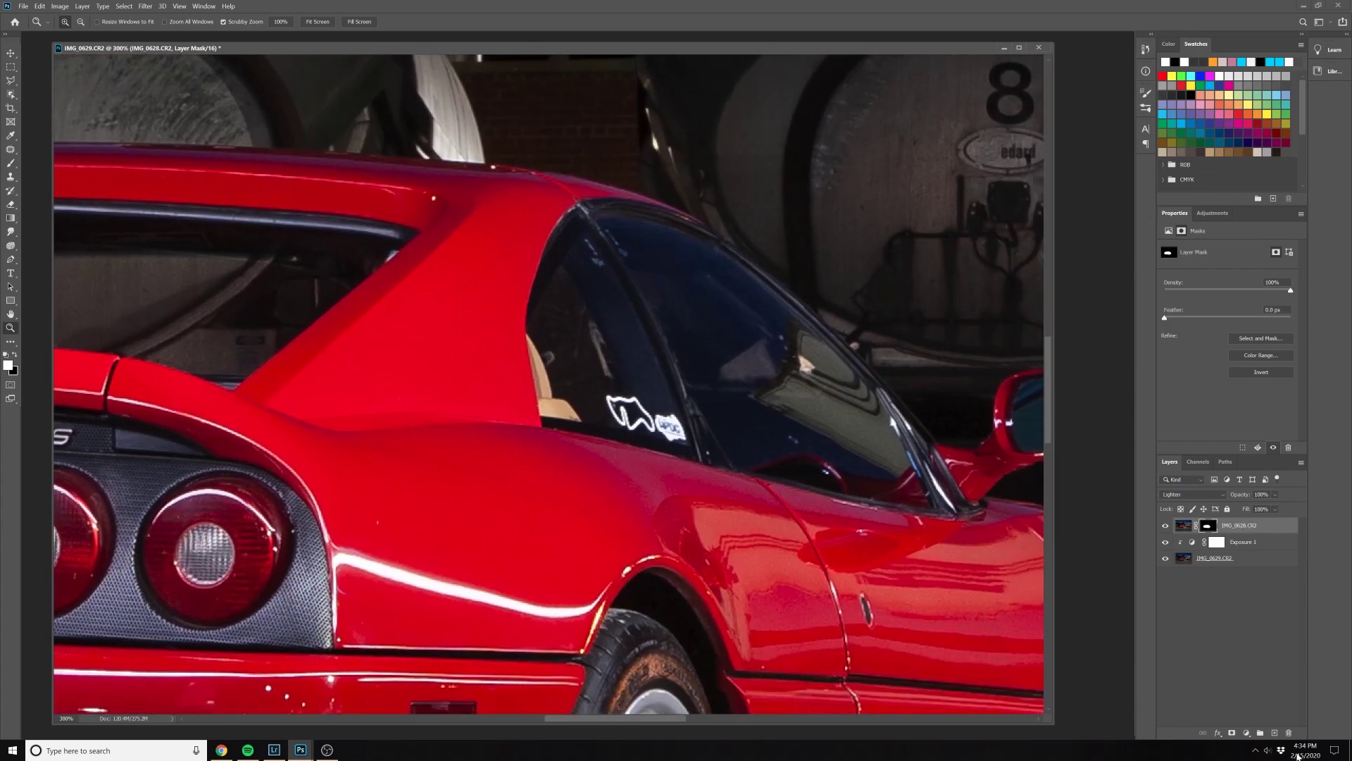
# Add a new empty layer named cleanup_car
pyautogui.hotkey('ctrl', 'shift', 'alt', 'n')
pyautogui.doubleClick(1210, 526)
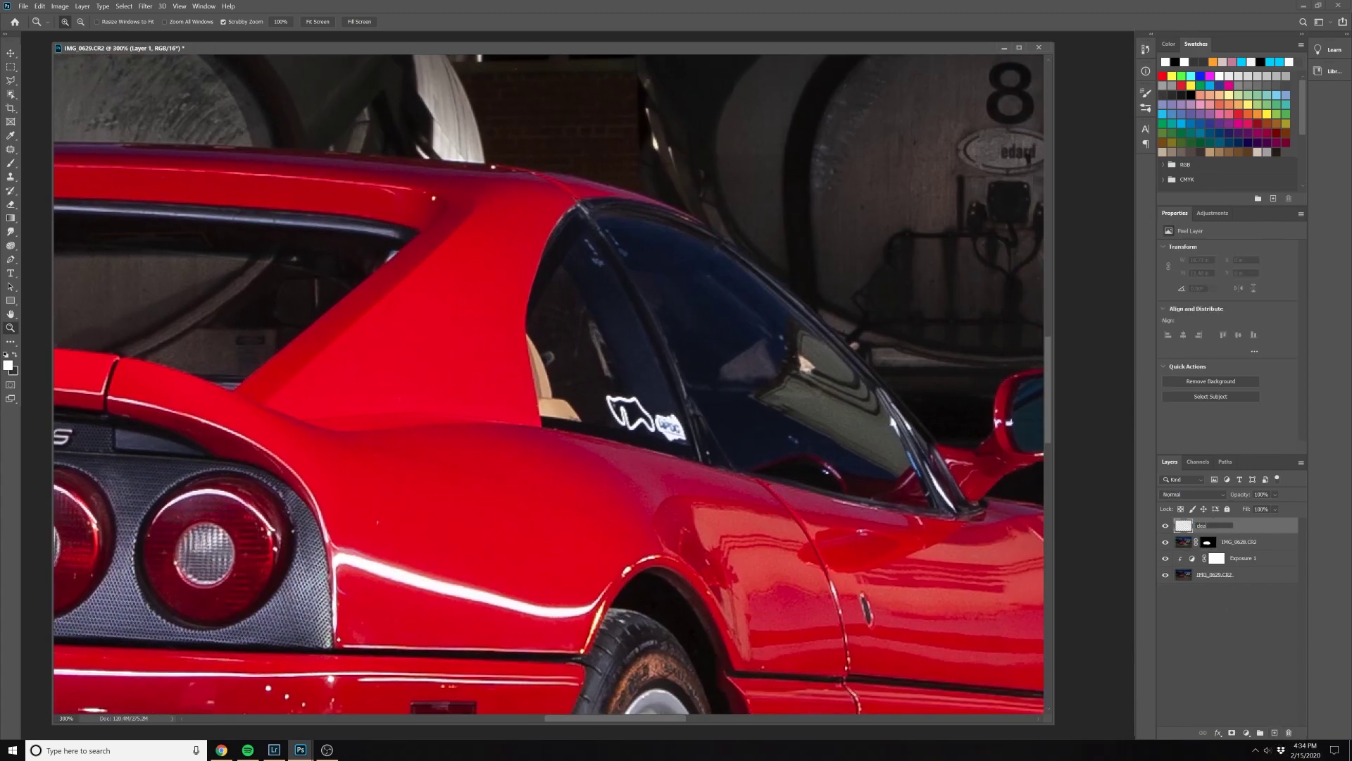
pyautogui.write('cleanup_car')
pyautogui.press('Return')
# Clone Stamp out the blemishes beside the taillight panel
pyautogui.click(11, 175)
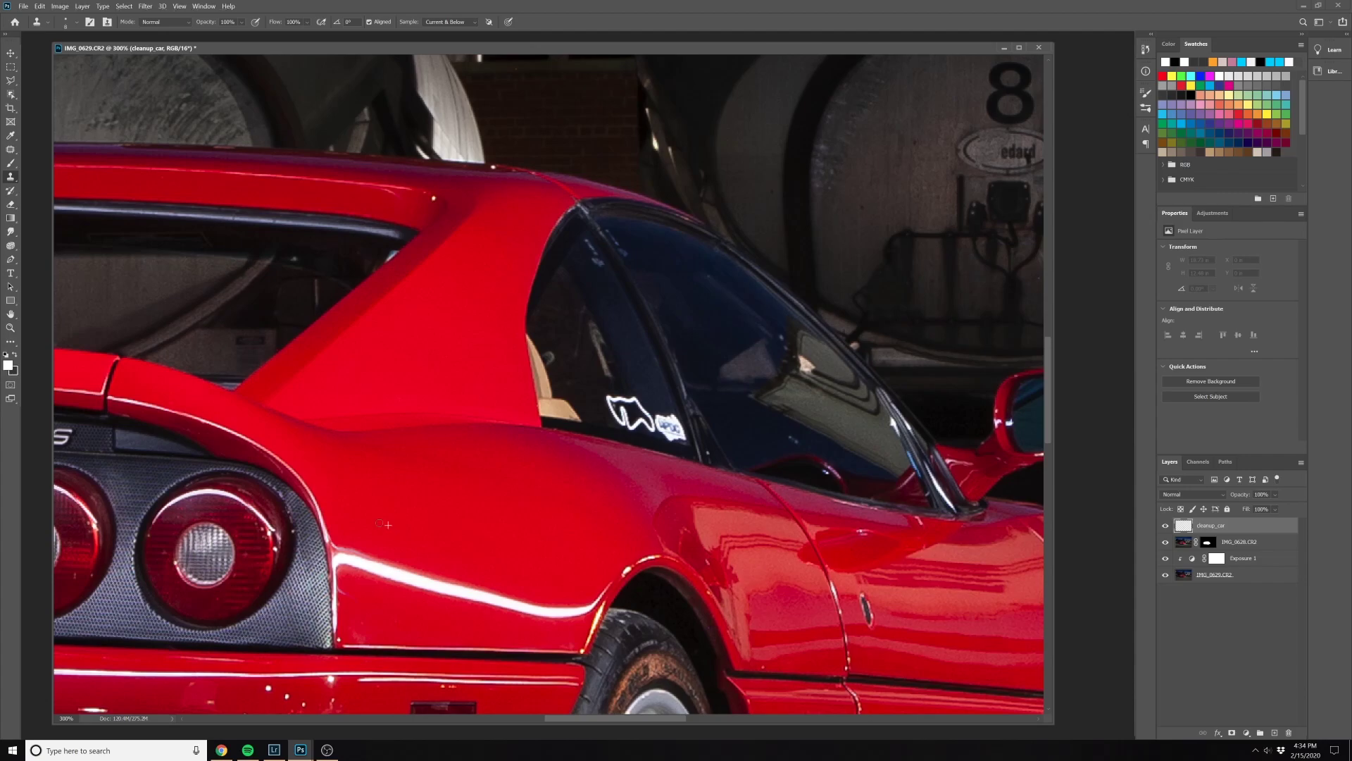
pyautogui.moveTo(424, 538); pyautogui.dragTo(557, 404)
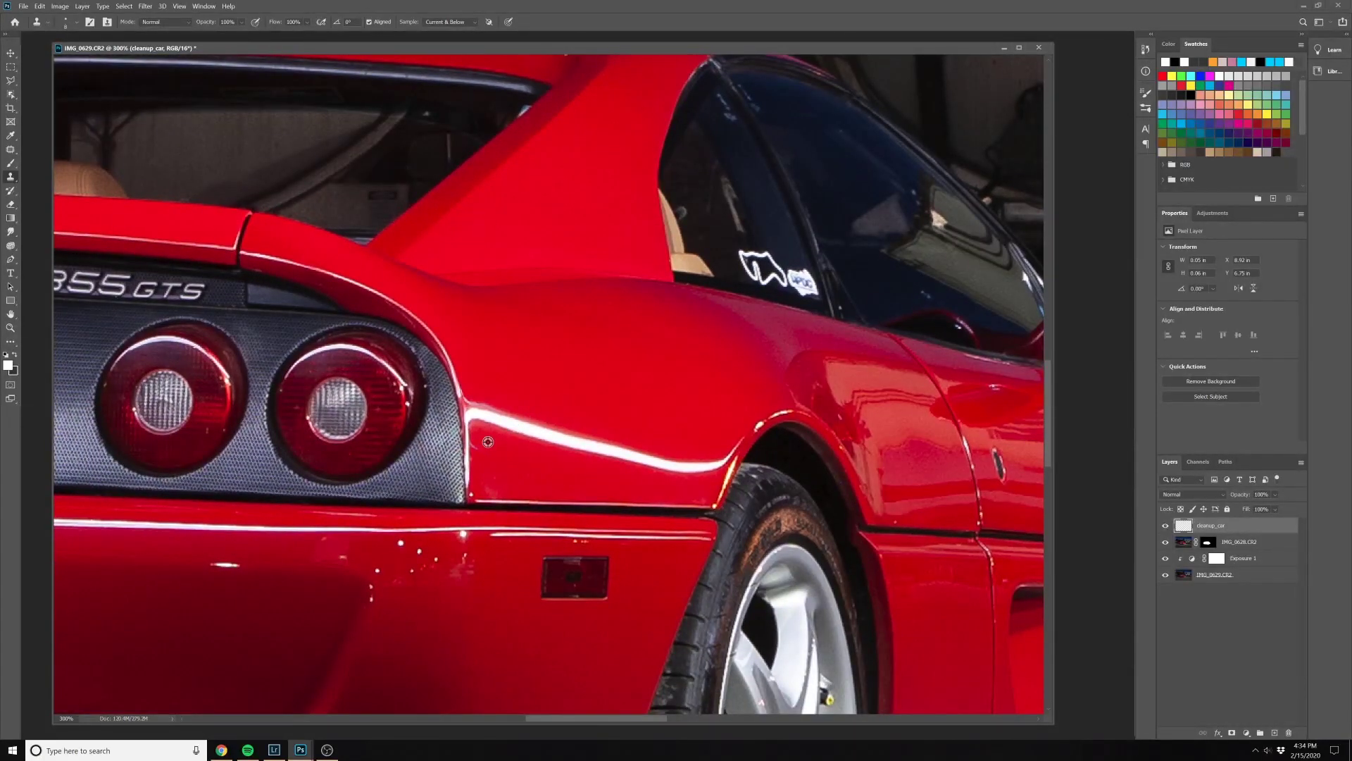
pyautogui.keyDown('alt'); pyautogui.click(487, 442); pyautogui.keyUp('alt')
pyautogui.click(479, 438)
pyautogui.keyDown('alt'); pyautogui.click(489, 441); pyautogui.keyUp('alt')
pyautogui.click(475, 436)
pyautogui.click(471, 495)
# Clone away the white spots and thin line on the rear bumper
pyautogui.press(']')
pyautogui.press(']')
pyautogui.press(']')
pyautogui.click(401, 543)
pyautogui.click(419, 551)
pyautogui.click(436, 559)
pyautogui.click(412, 570)
pyautogui.click(378, 571)
pyautogui.moveTo(371, 586); pyautogui.dragTo(372, 599)
pyautogui.moveTo(240, 564); pyautogui.dragTo(212, 564)
pyautogui.click(462, 533)
pyautogui.moveTo(375, 515); pyautogui.dragTo(314, 514)
pyautogui.moveTo(206, 392); pyautogui.dragTo(485, 395)
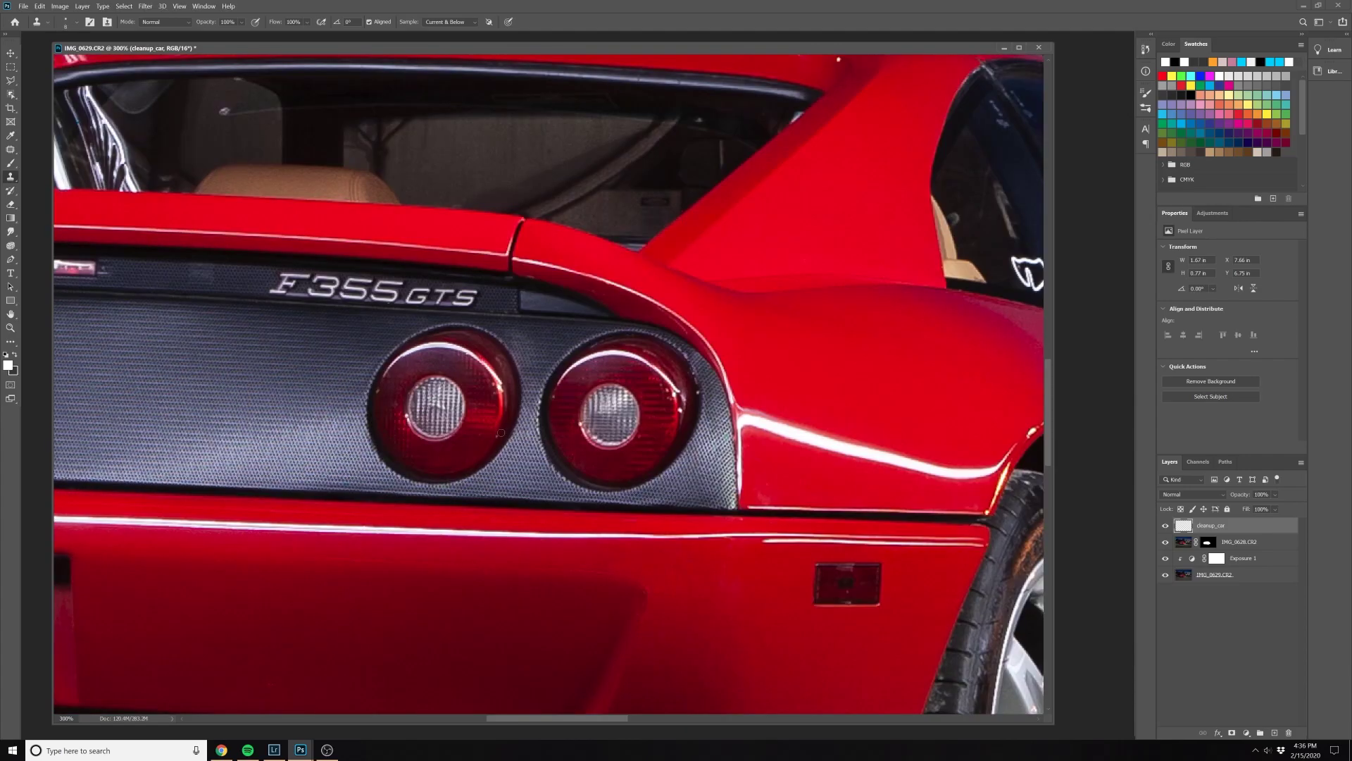
pyautogui.moveTo(84, 521); pyautogui.dragTo(1029, 402)
pyautogui.press('[')
pyautogui.press('[')
pyautogui.press('[')
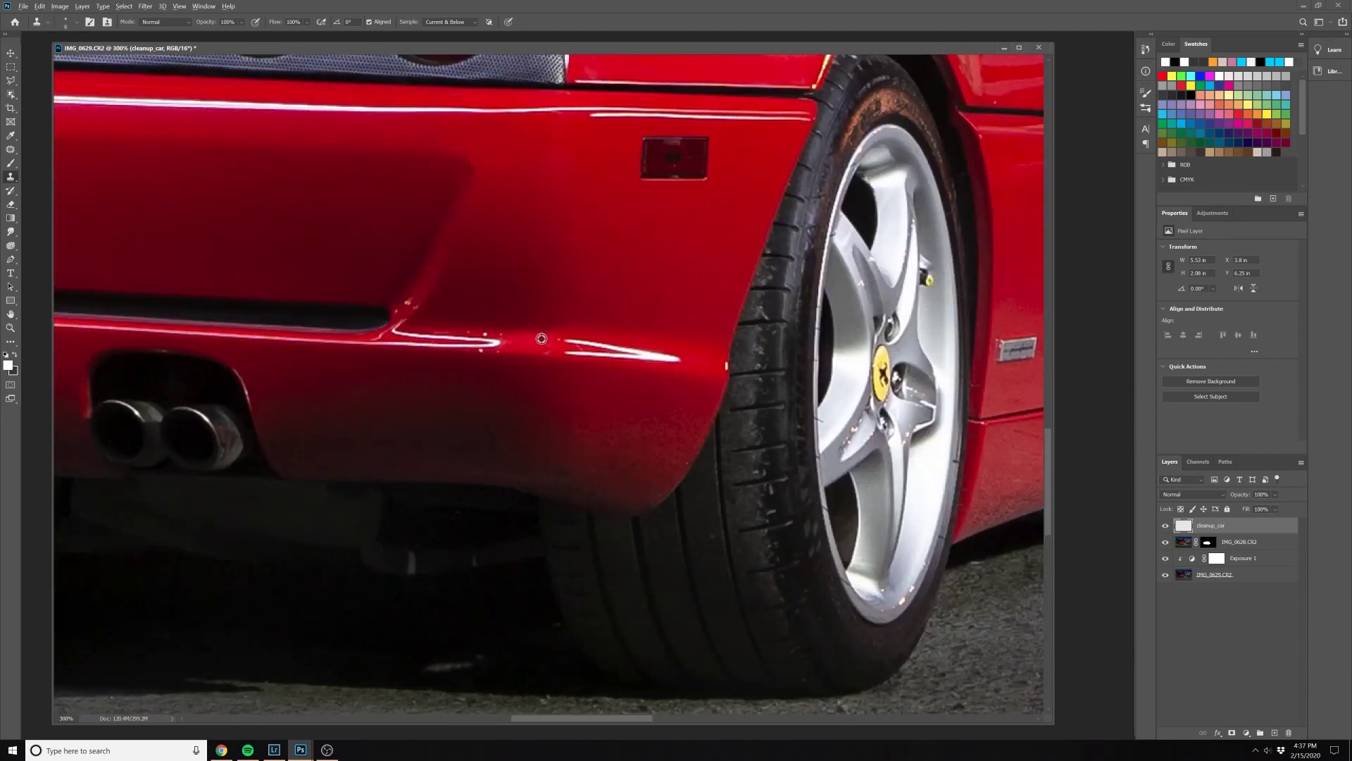
# Clone over the window area and cover the white window decal
pyautogui.hscroll(4, 549, 380)
pyautogui.scroll(10, 456, 217)
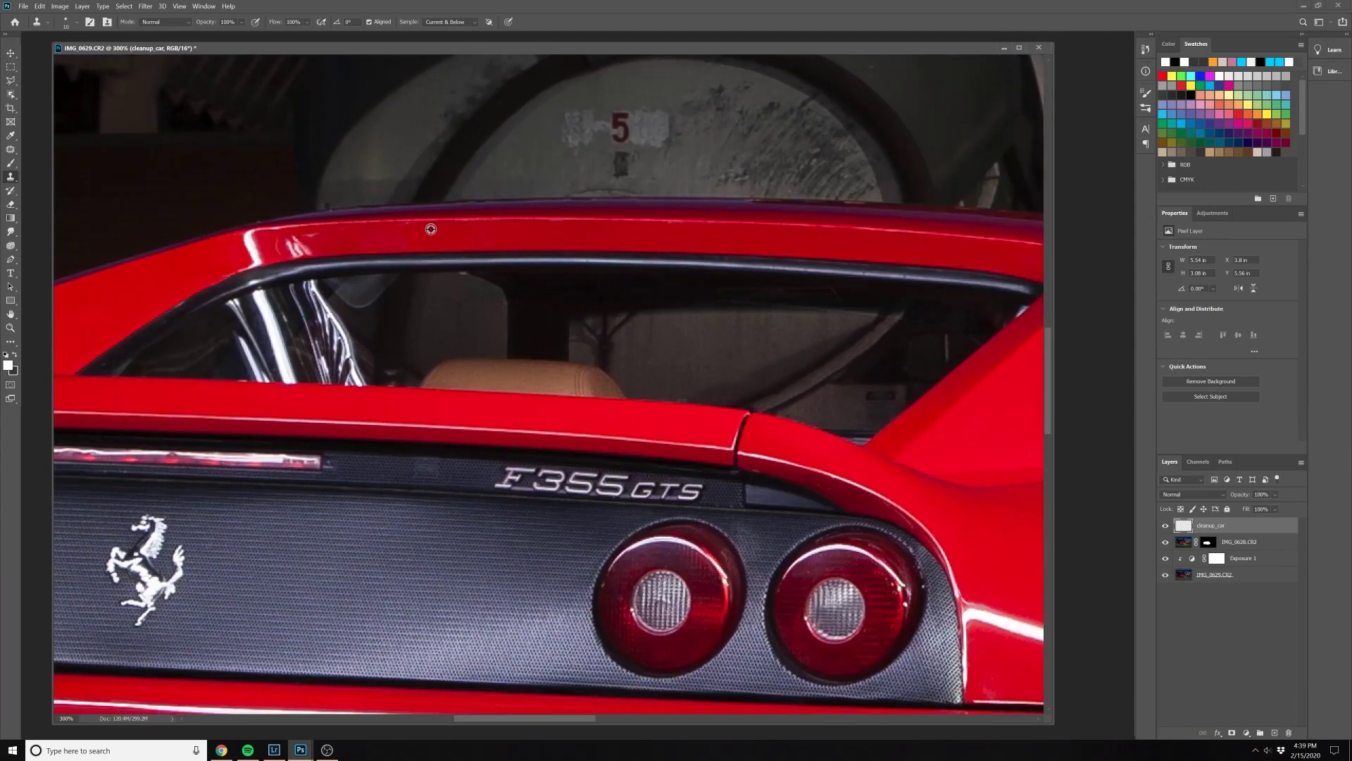
pyautogui.moveTo(425, 226); pyautogui.dragTo(421, 245)
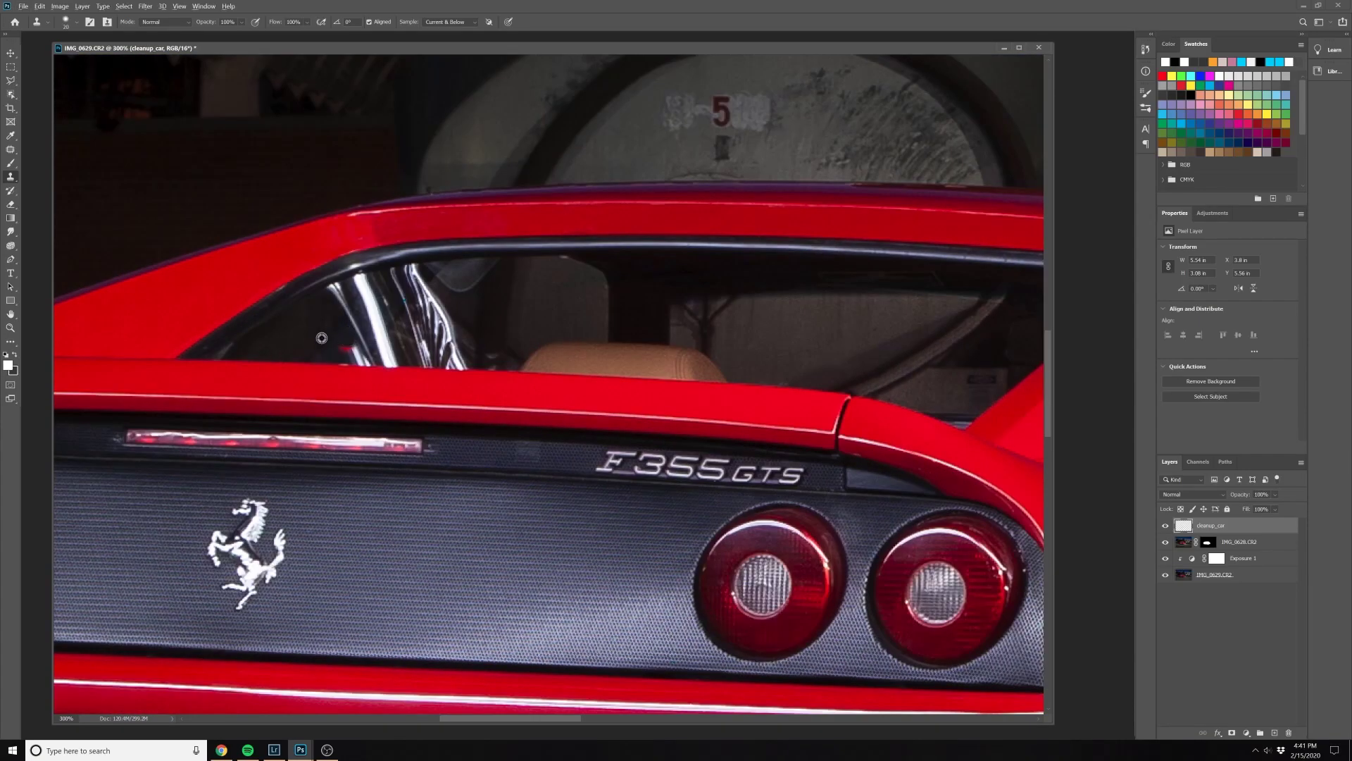
pyautogui.press(']')
pyautogui.moveTo(455, 270); pyautogui.dragTo(282, 331)
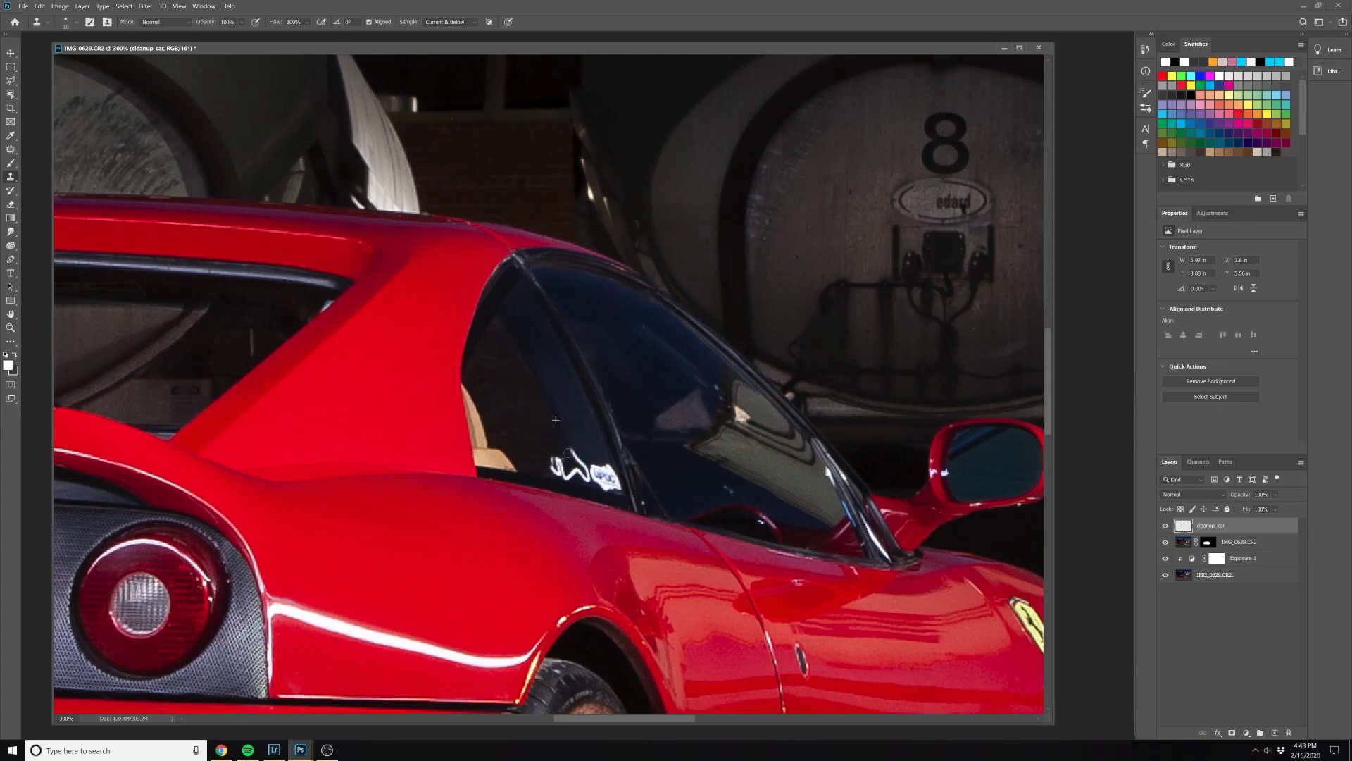
pyautogui.moveTo(568, 452); pyautogui.dragTo(609, 482)
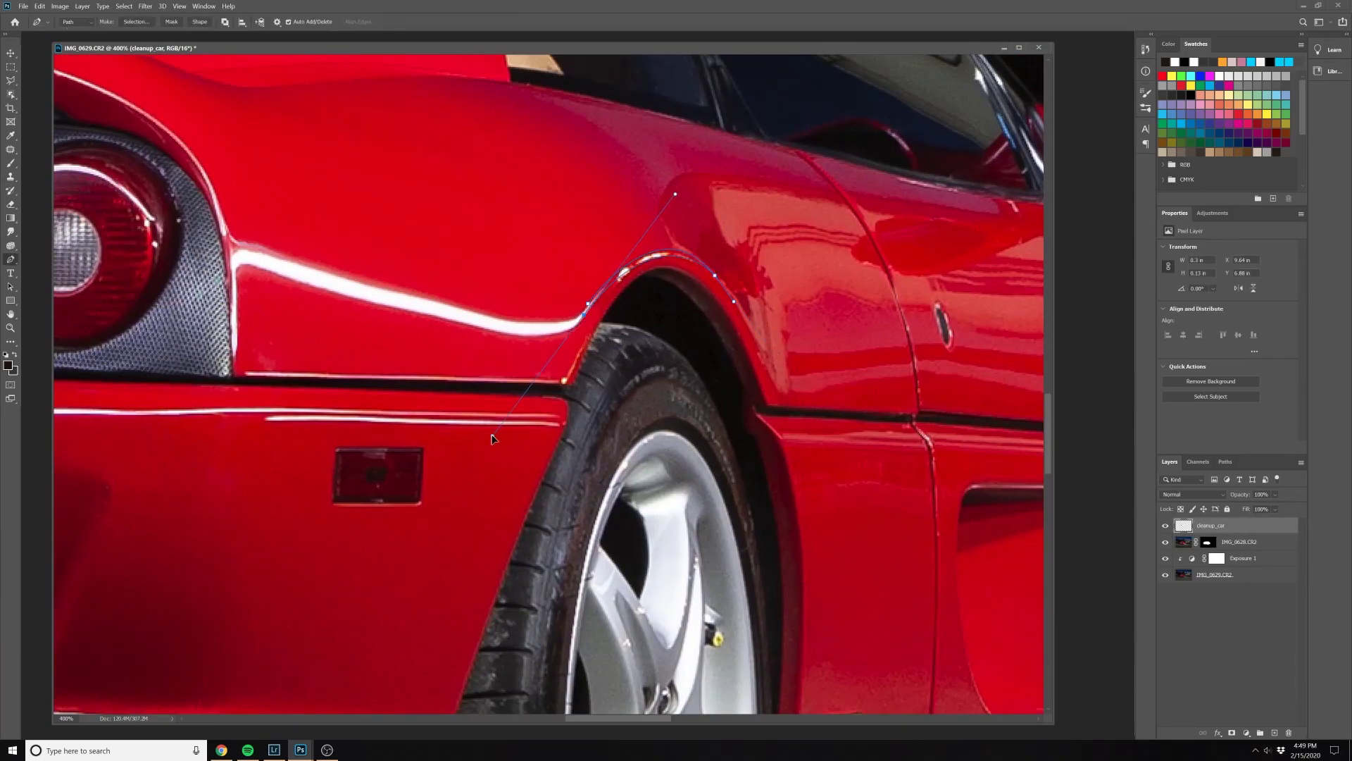
# Trace the wheel arch with a Pen path and convert it into a selection
pyautogui.click(149, 49)
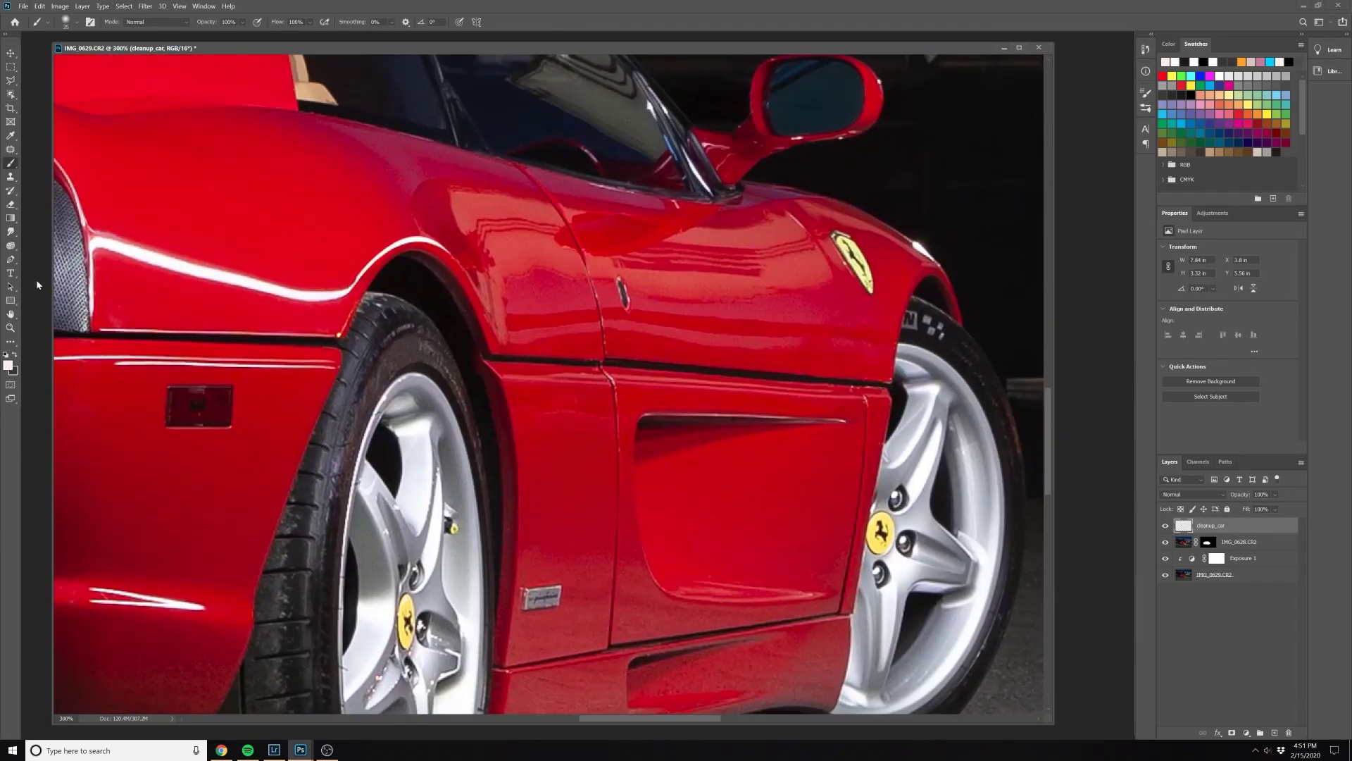
pyautogui.press('p')
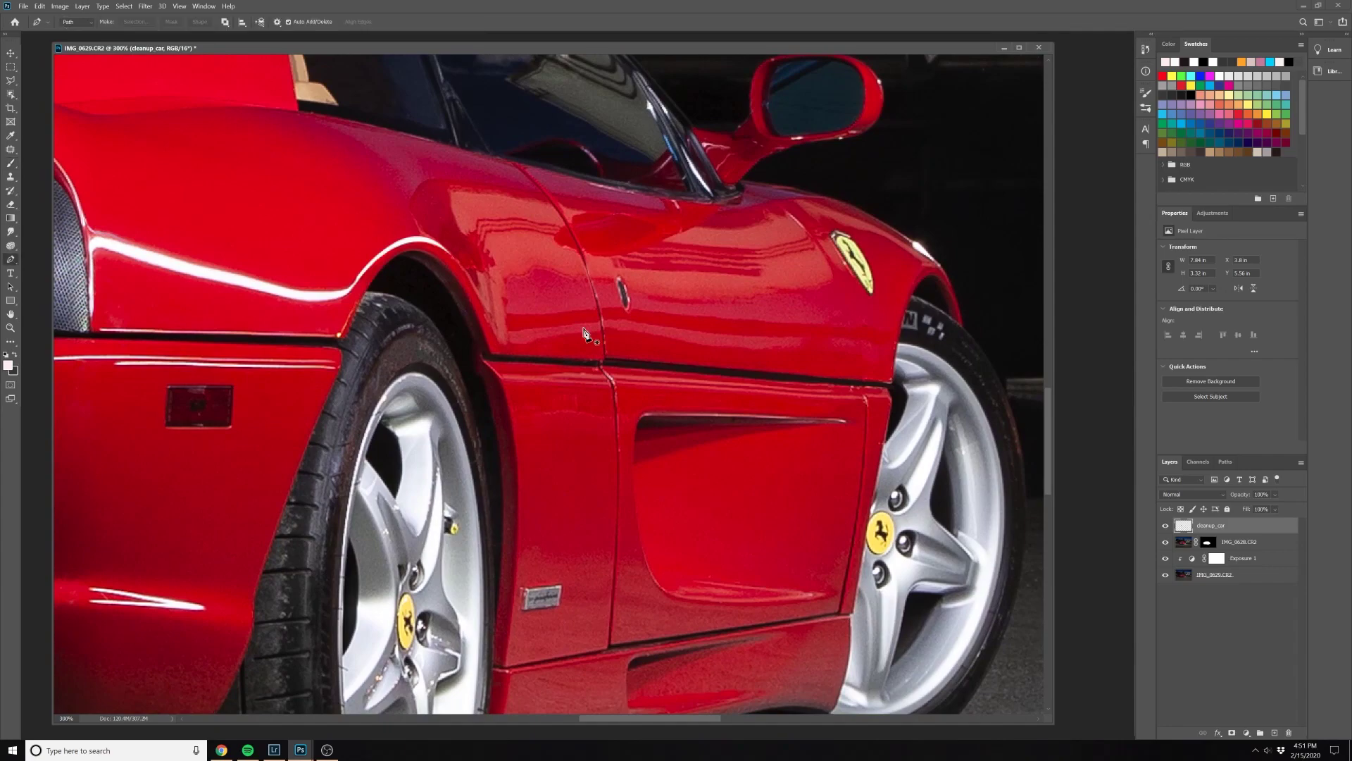
pyautogui.click(486, 316)
pyautogui.moveTo(654, 309); pyautogui.dragTo(655, 309)
pyautogui.click(702, 314)
pyautogui.click(854, 329)
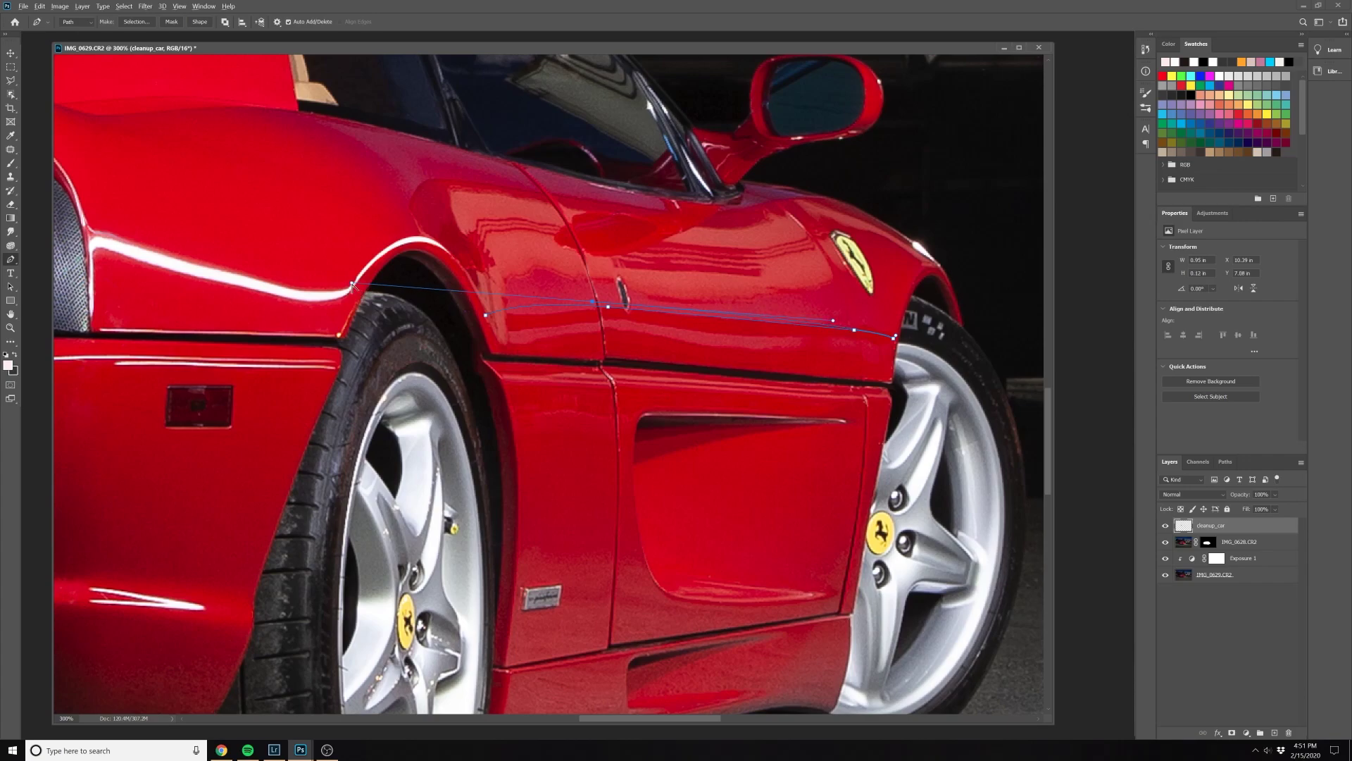
pyautogui.moveTo(352, 284); pyautogui.dragTo(573, 301)
pyautogui.rightClick(498, 309)
pyautogui.click(557, 366)
pyautogui.click(731, 214)
# Add a layer mask to cleanup_car and set up a soft black brush
pyautogui.press('b')
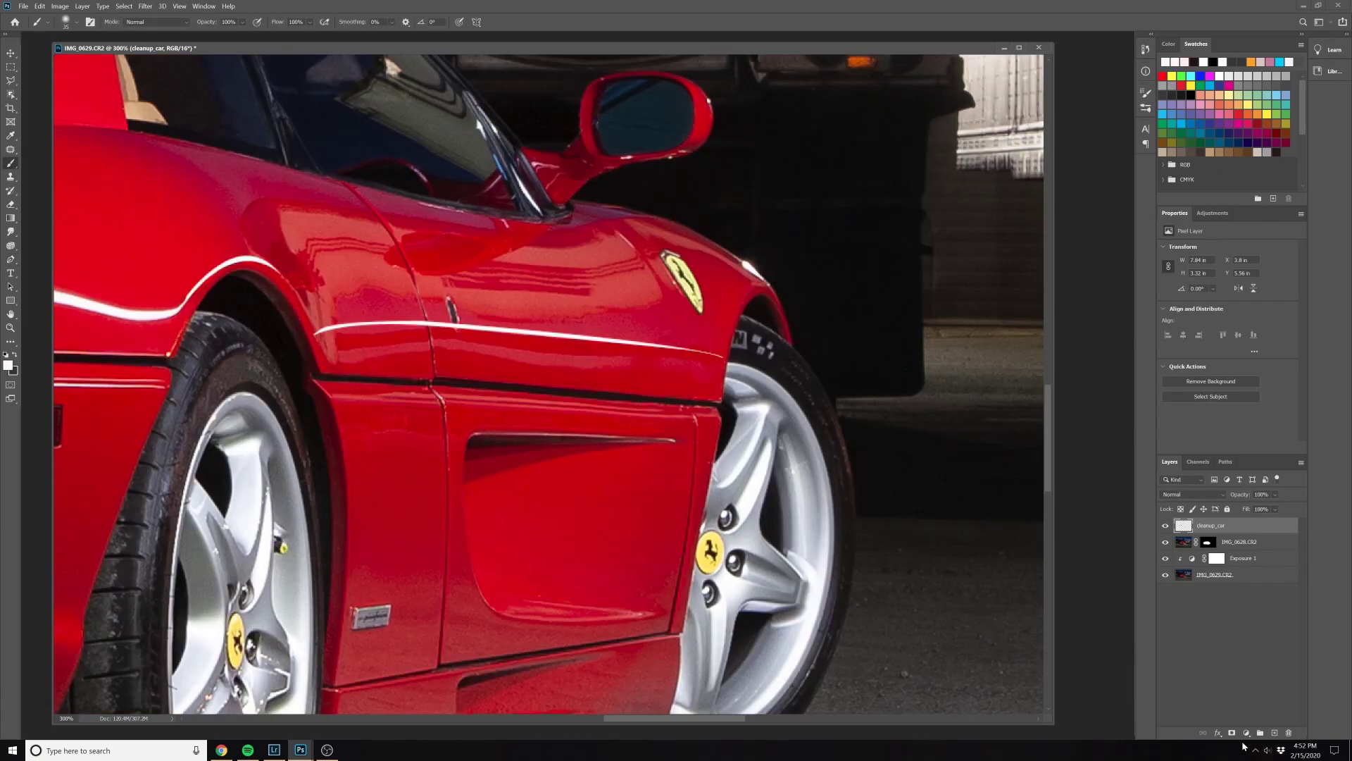
pyautogui.click(1231, 733)
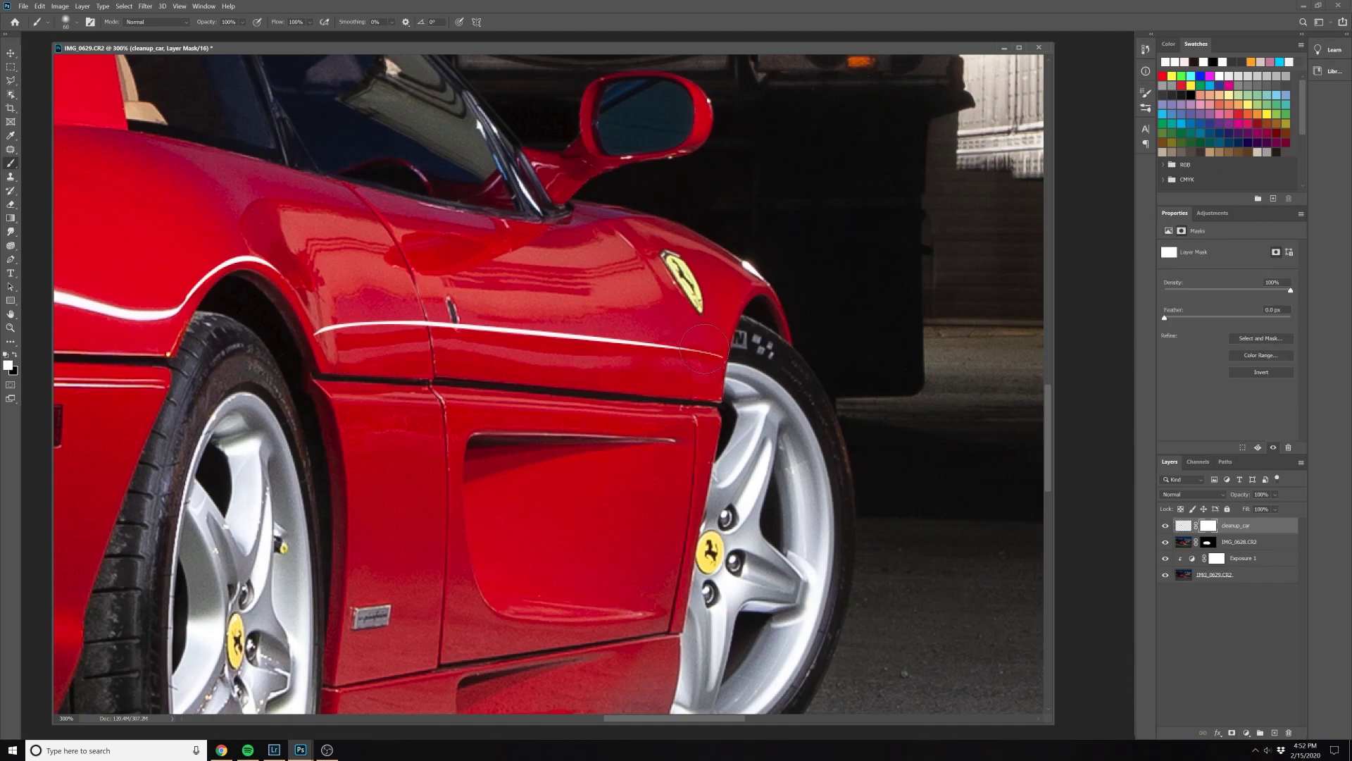
pyautogui.click(15, 353)
pyautogui.click(66, 22)
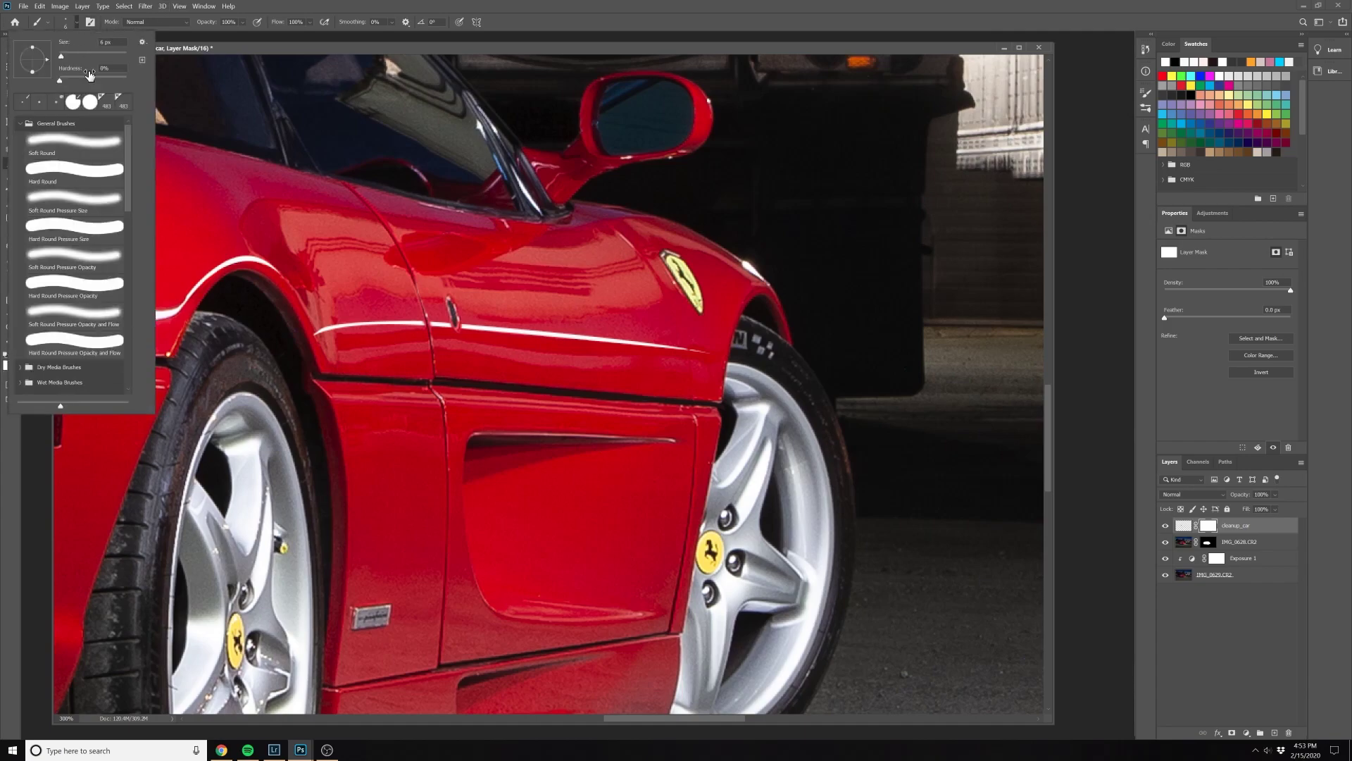
pyautogui.press('Return')
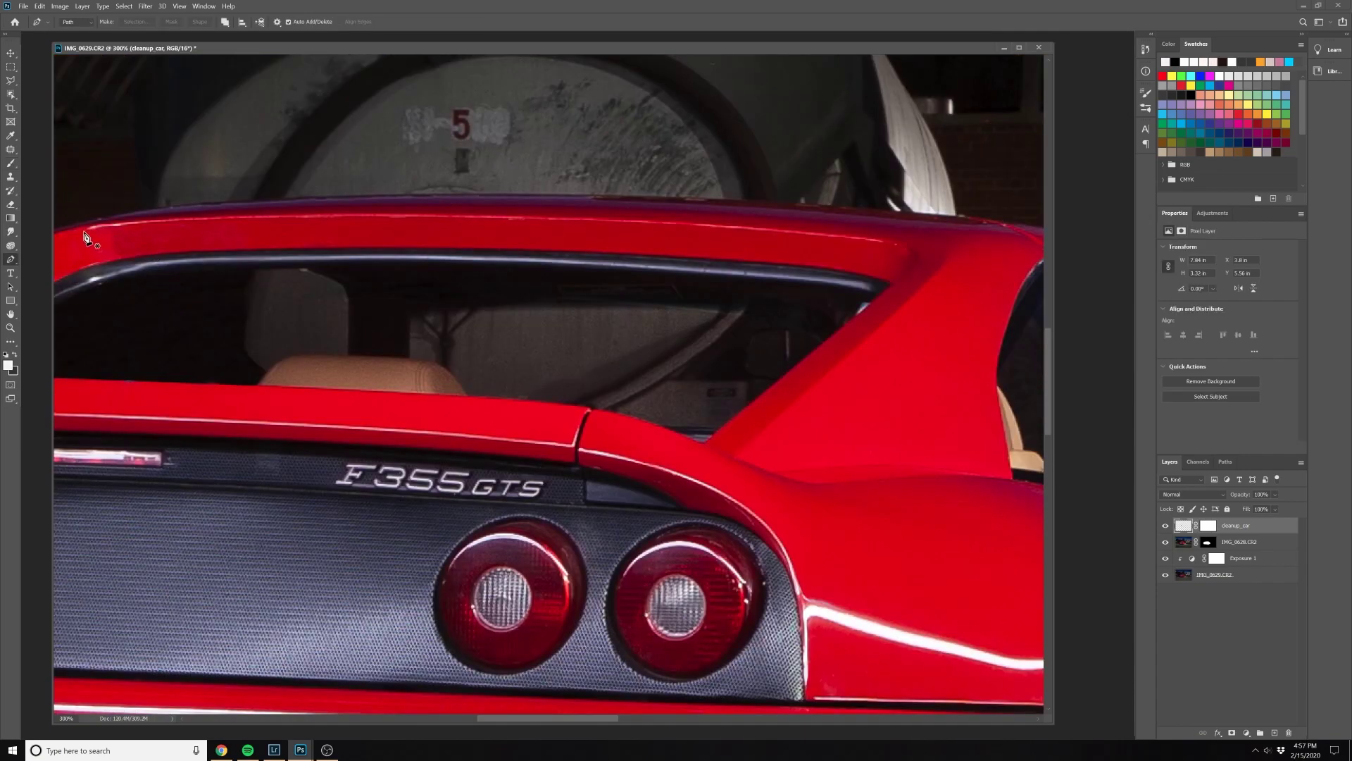
# Draw a curved Pen path along the Ferrari's roof edge
pyautogui.click(80, 231)
pyautogui.moveTo(905, 249); pyautogui.dragTo(594, 248)
pyautogui.moveTo(432, 299); pyautogui.dragTo(770, 364)
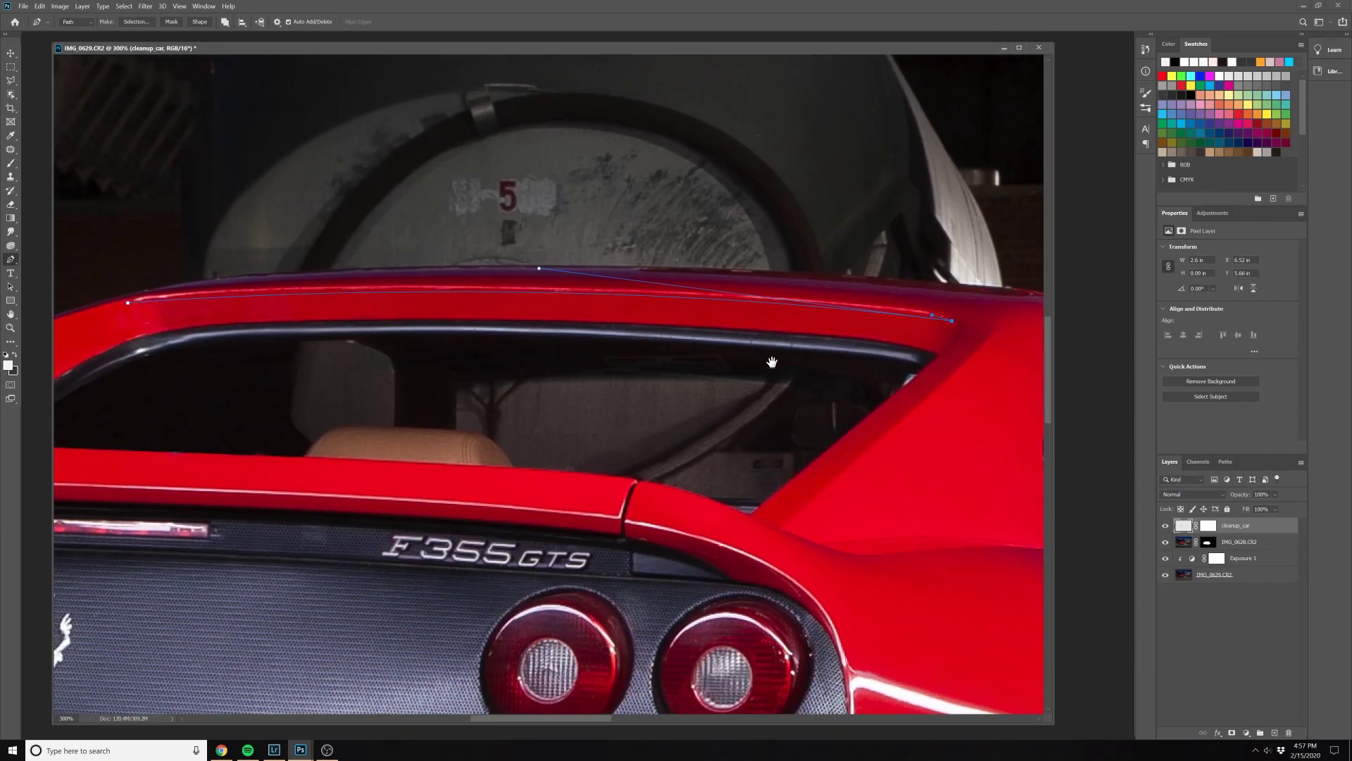
pyautogui.hotkey('ctrl', 'z')
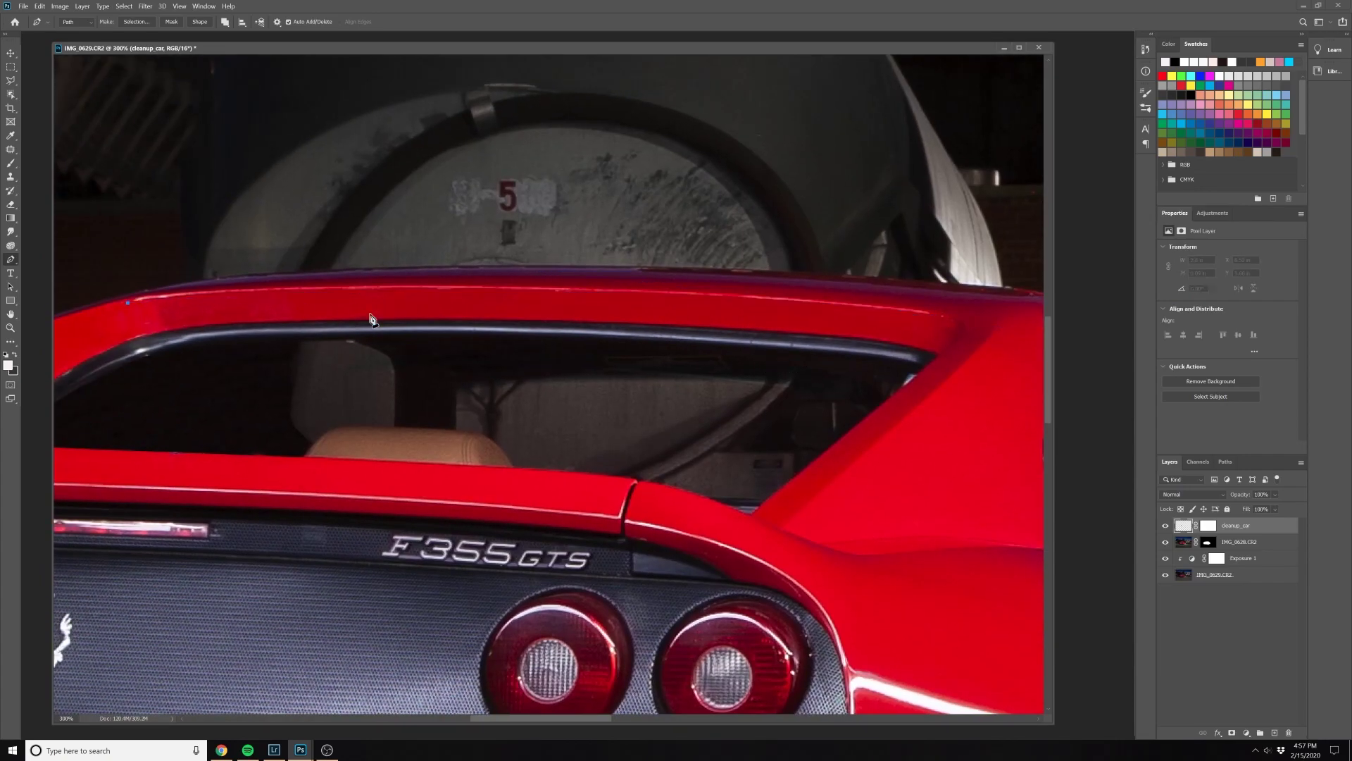
pyautogui.moveTo(491, 290); pyautogui.dragTo(778, 296)
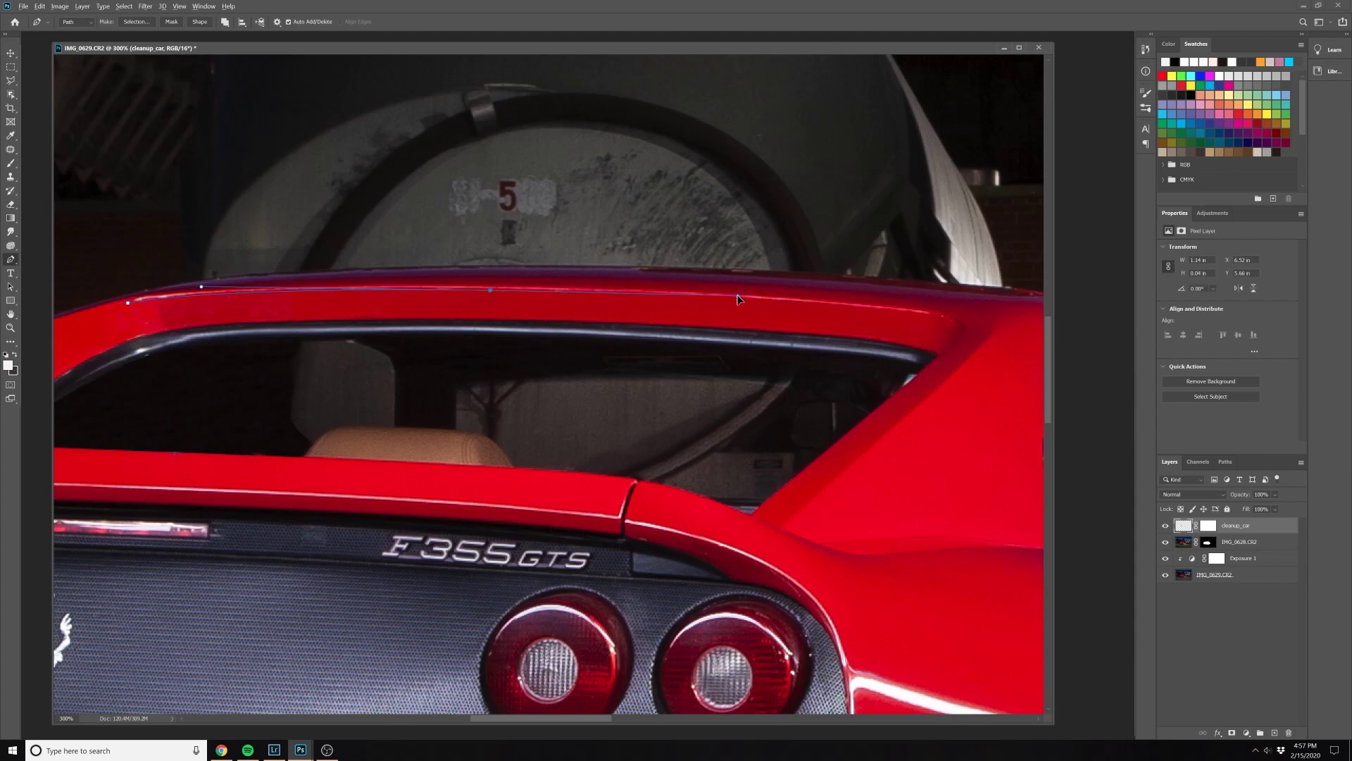
pyautogui.moveTo(953, 321); pyautogui.dragTo(1009, 338)
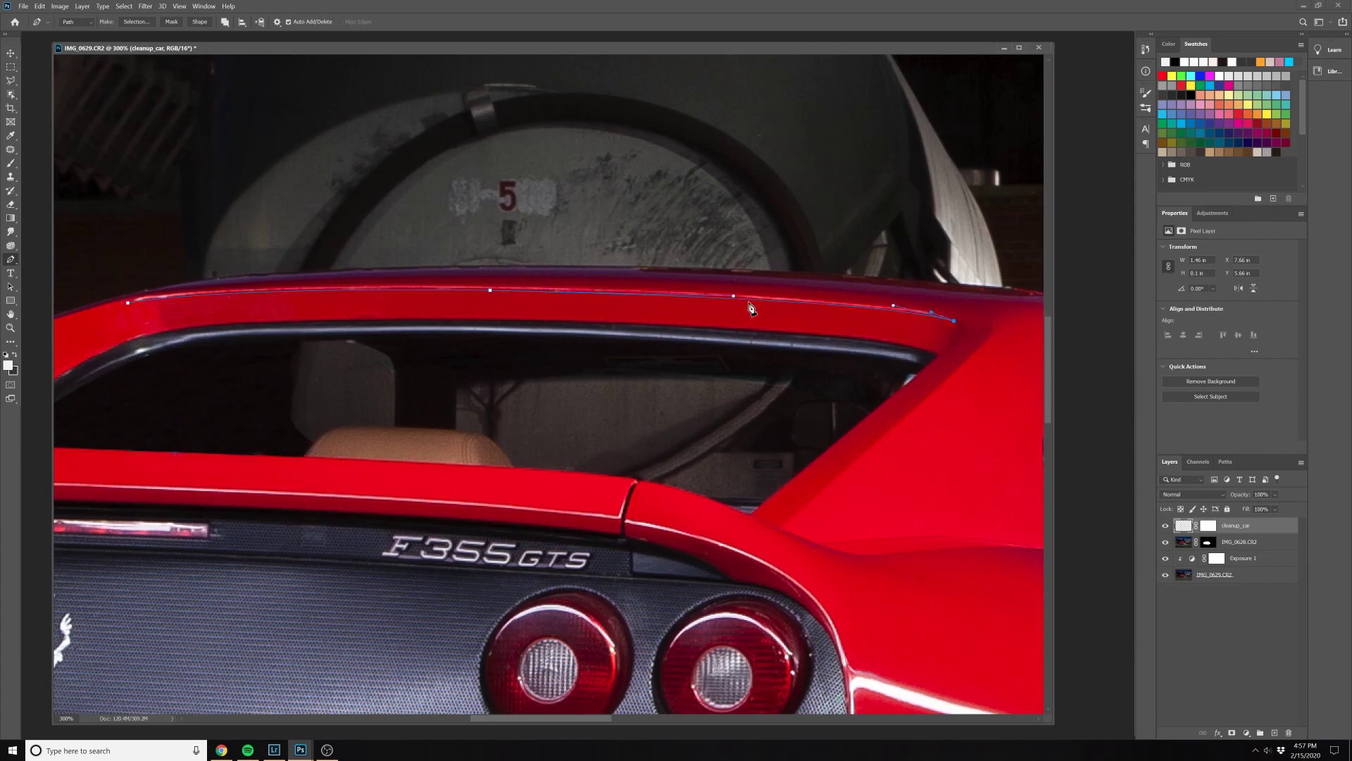
pyautogui.click(537, 289)
pyautogui.moveTo(538, 289); pyautogui.dragTo(356, 288)
pyautogui.moveTo(125, 304); pyautogui.dragTo(173, 324)
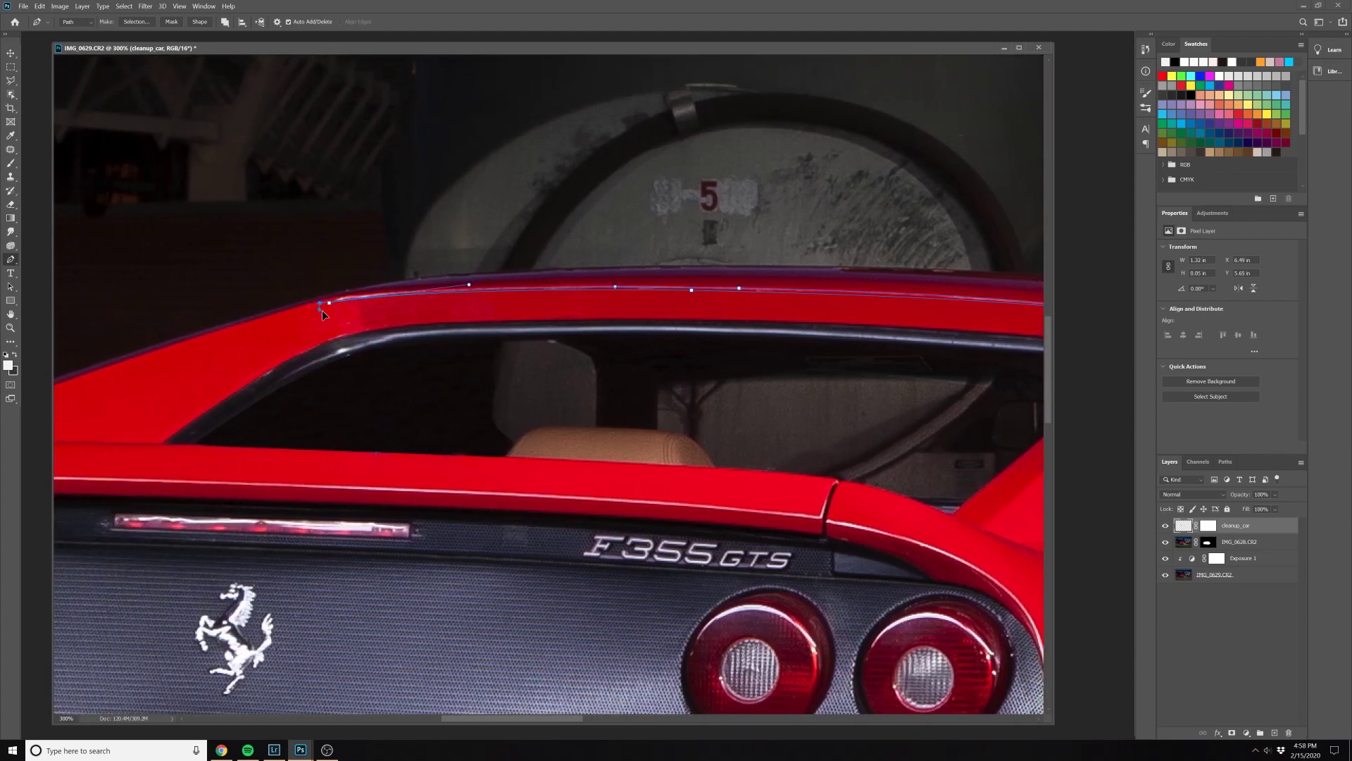
# Turn the roof path into a 0.2-pixel feathered selection and paint a white highlight inside it
pyautogui.rightClick(628, 291)
pyautogui.click(675, 350)
pyautogui.click(728, 215)
pyautogui.press('b')
pyautogui.moveTo(857, 491)
pyautogui.mouseDown()
pyautogui.moveTo(599, 230)
pyautogui.moveTo(738, 435)
pyautogui.mouseUp()
pyautogui.keyDown('alt'); pyautogui.click(878, 438); pyautogui.keyUp('alt')
pyautogui.moveTo(974, 220); pyautogui.dragTo(380, 225)
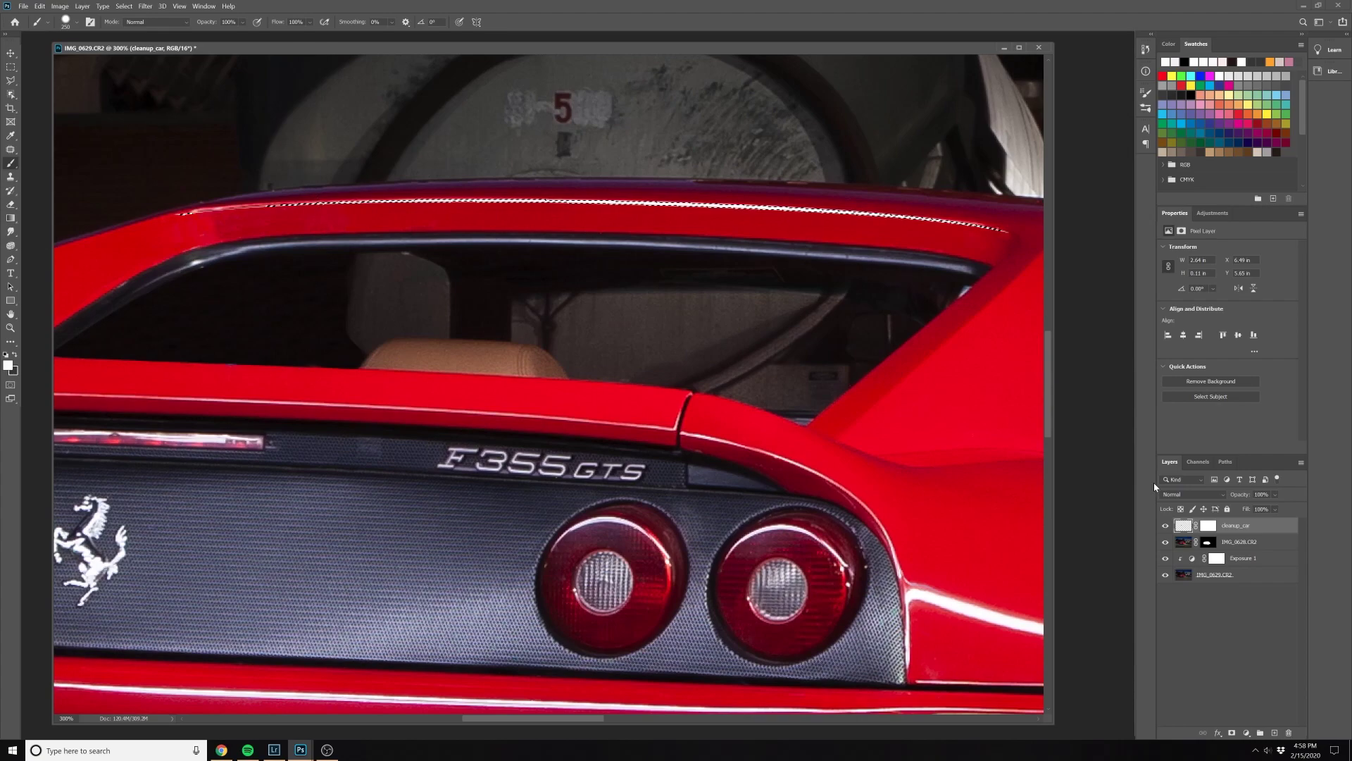
# Deselect, zoom out to the whole scene, and toggle cleanup_car to compare with the original
pyautogui.hotkey('ctrl', 'd')
pyautogui.hotkey('ctrl', '1')
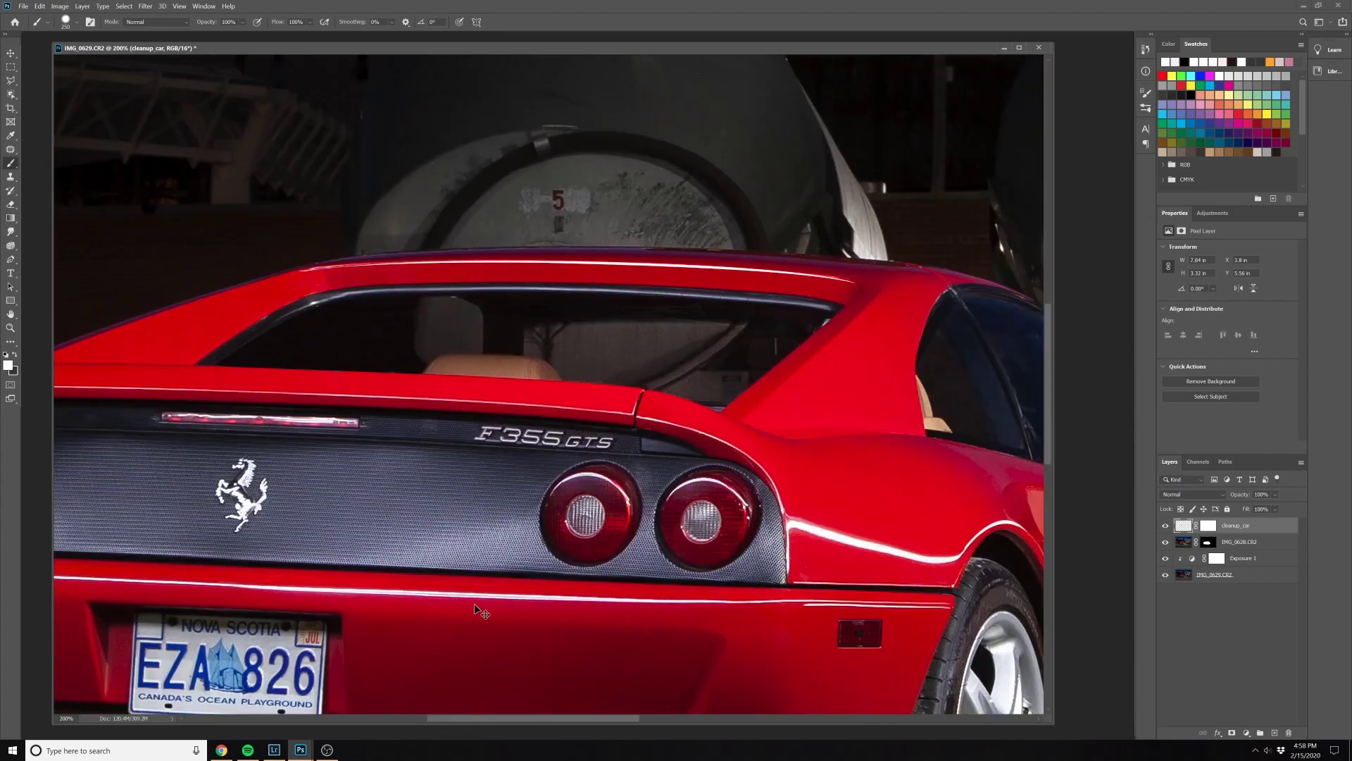
pyautogui.hotkey('ctrl', '-')
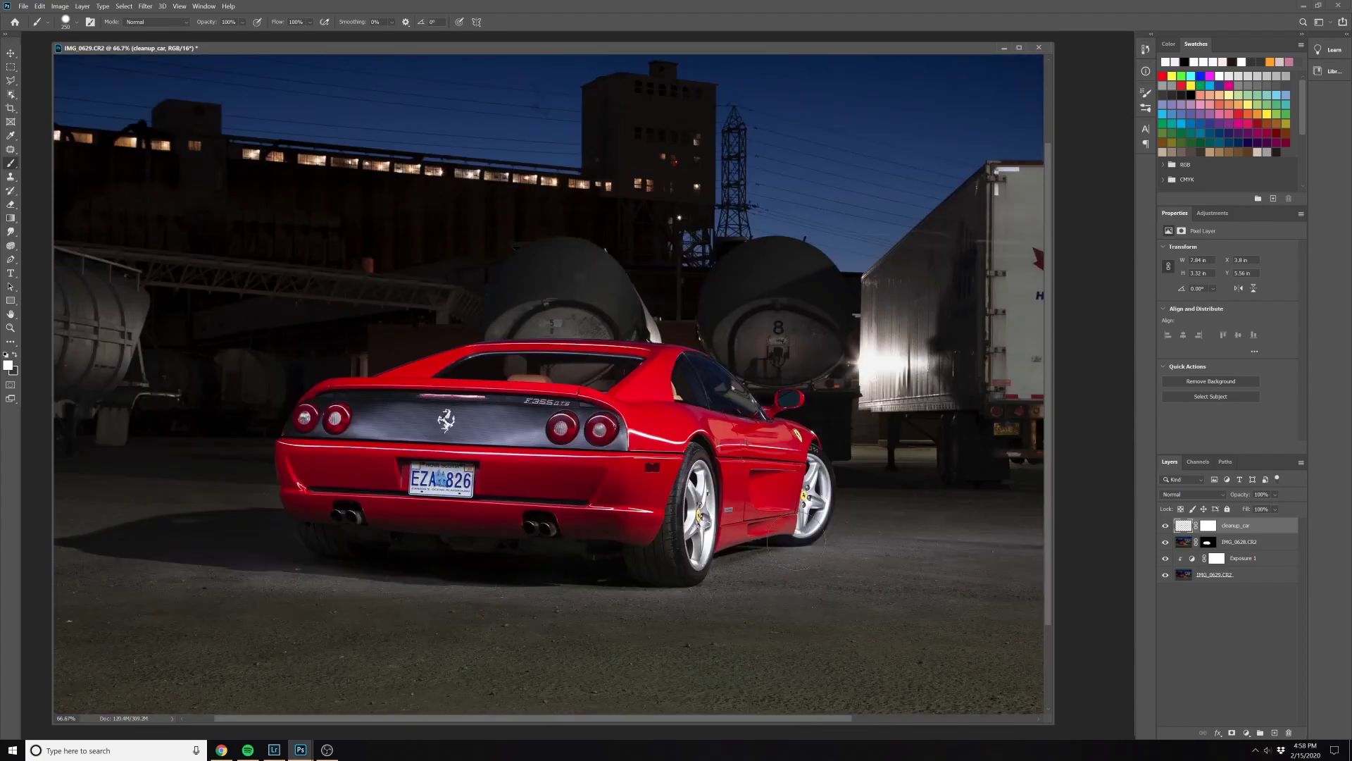
pyautogui.click(1165, 525)
pyautogui.click(1165, 525)
pyautogui.click(1166, 525)
pyautogui.click(1166, 526)
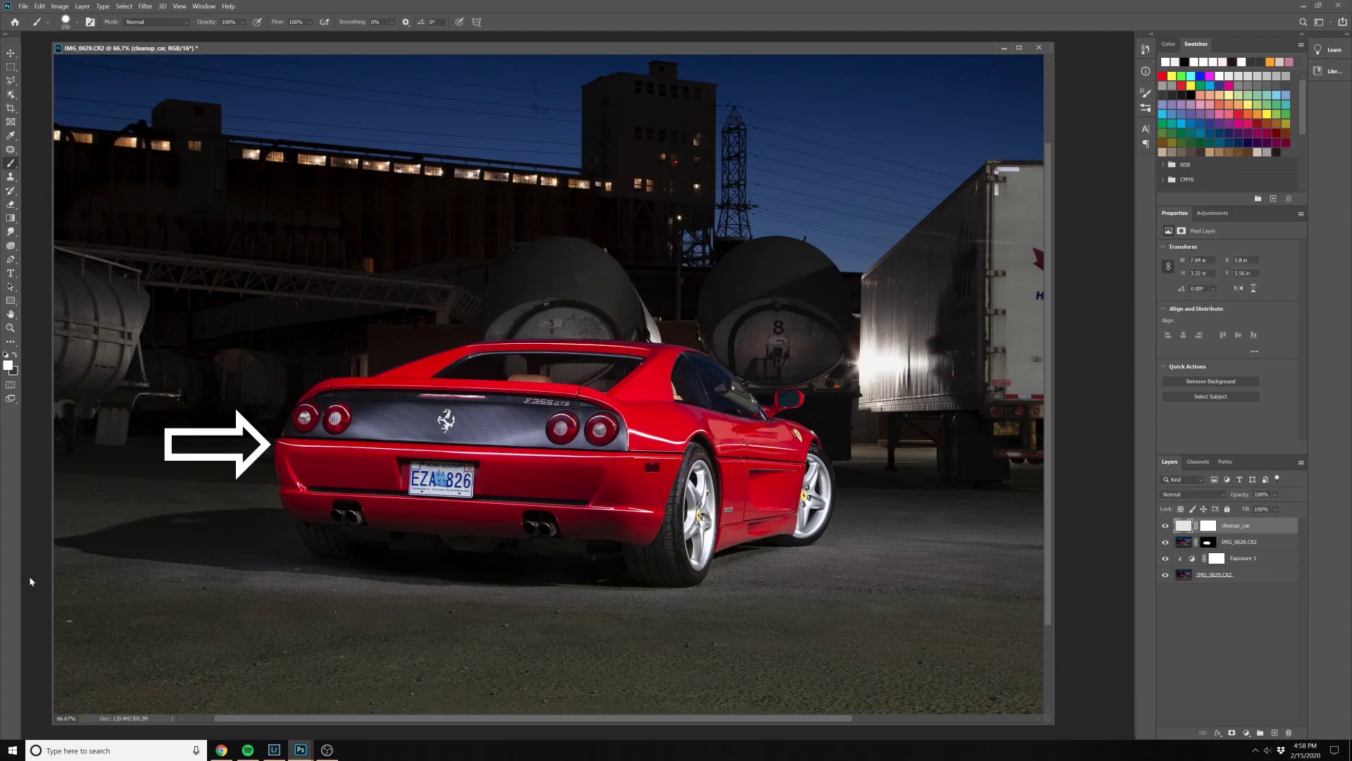
# Zoom in on the rear bumper and wheel with the Clone Stamp tool ready
pyautogui.hotkey('ctrl', '+')
pyautogui.hotkey('ctrl', '+')
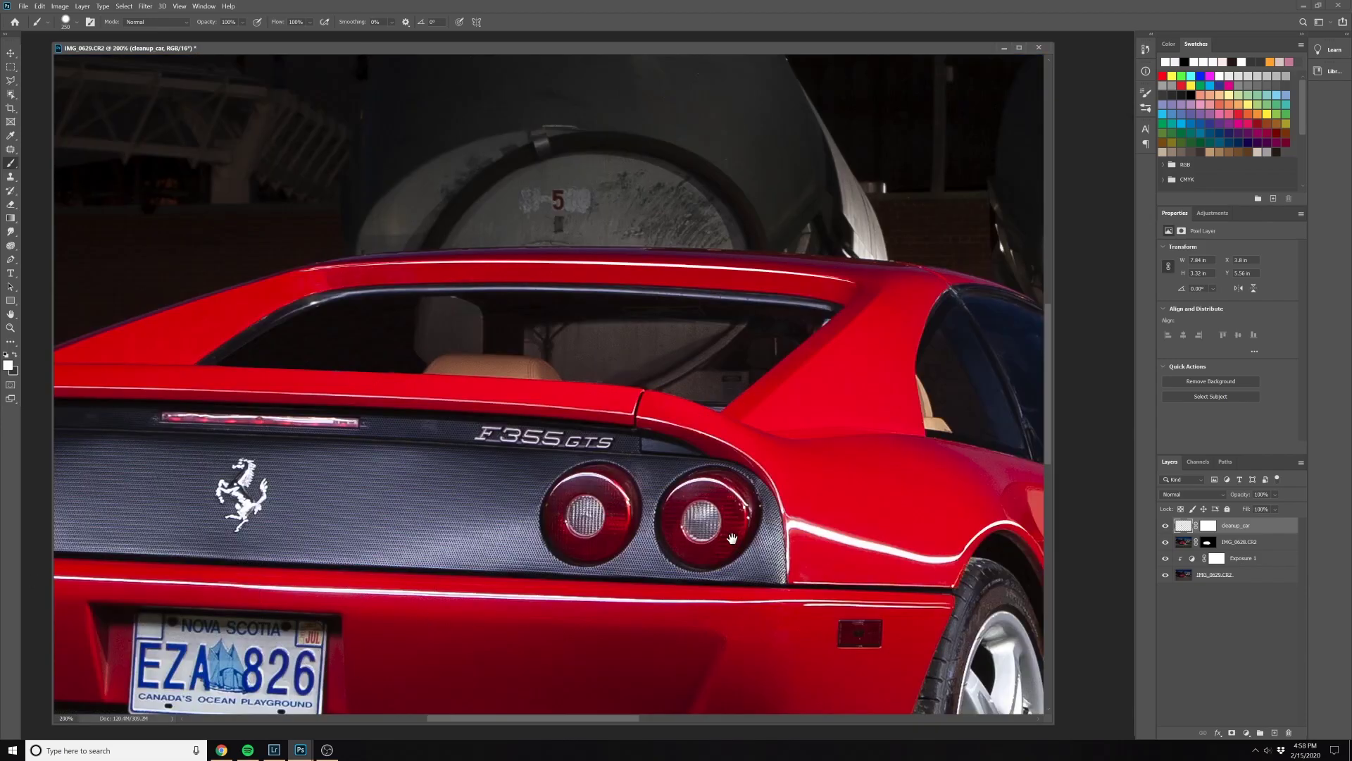
pyautogui.moveTo(727, 546); pyautogui.dragTo(583, 110)
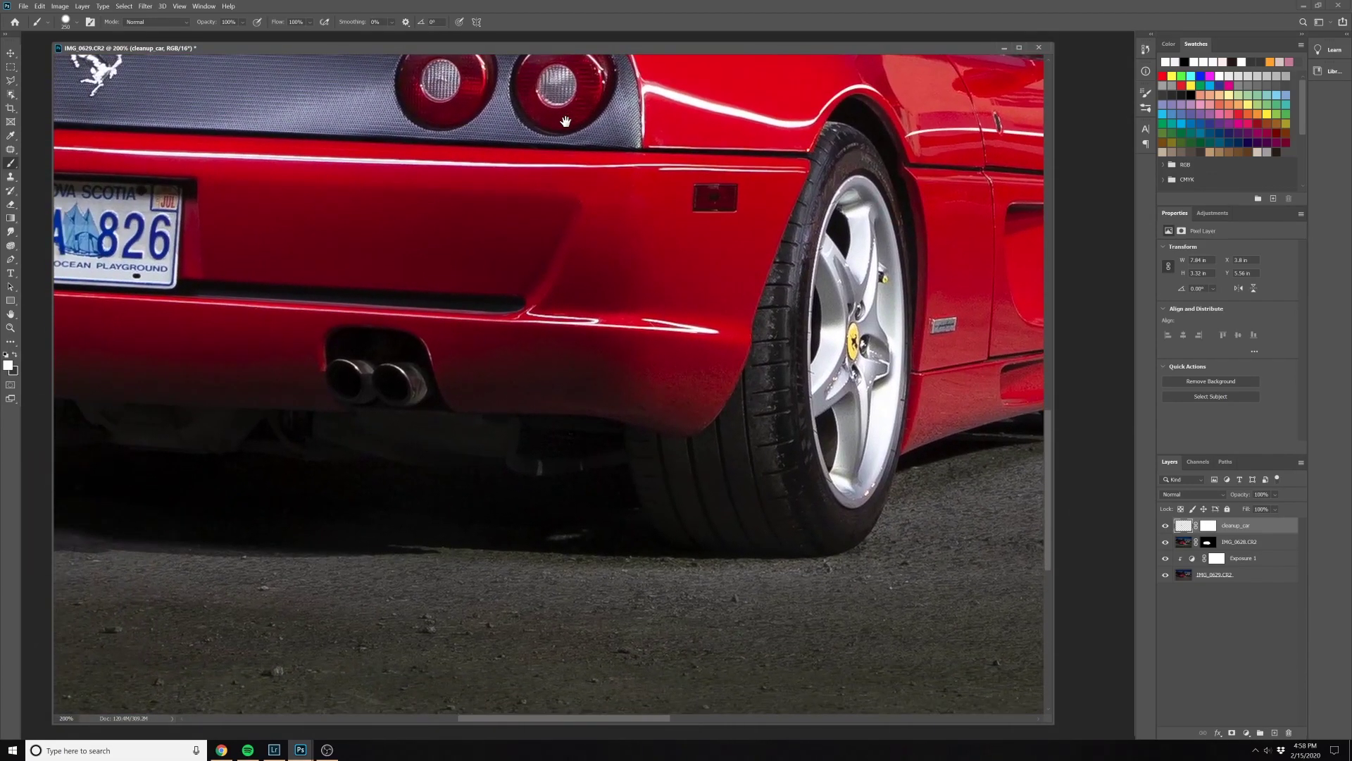
pyautogui.click(10, 178)
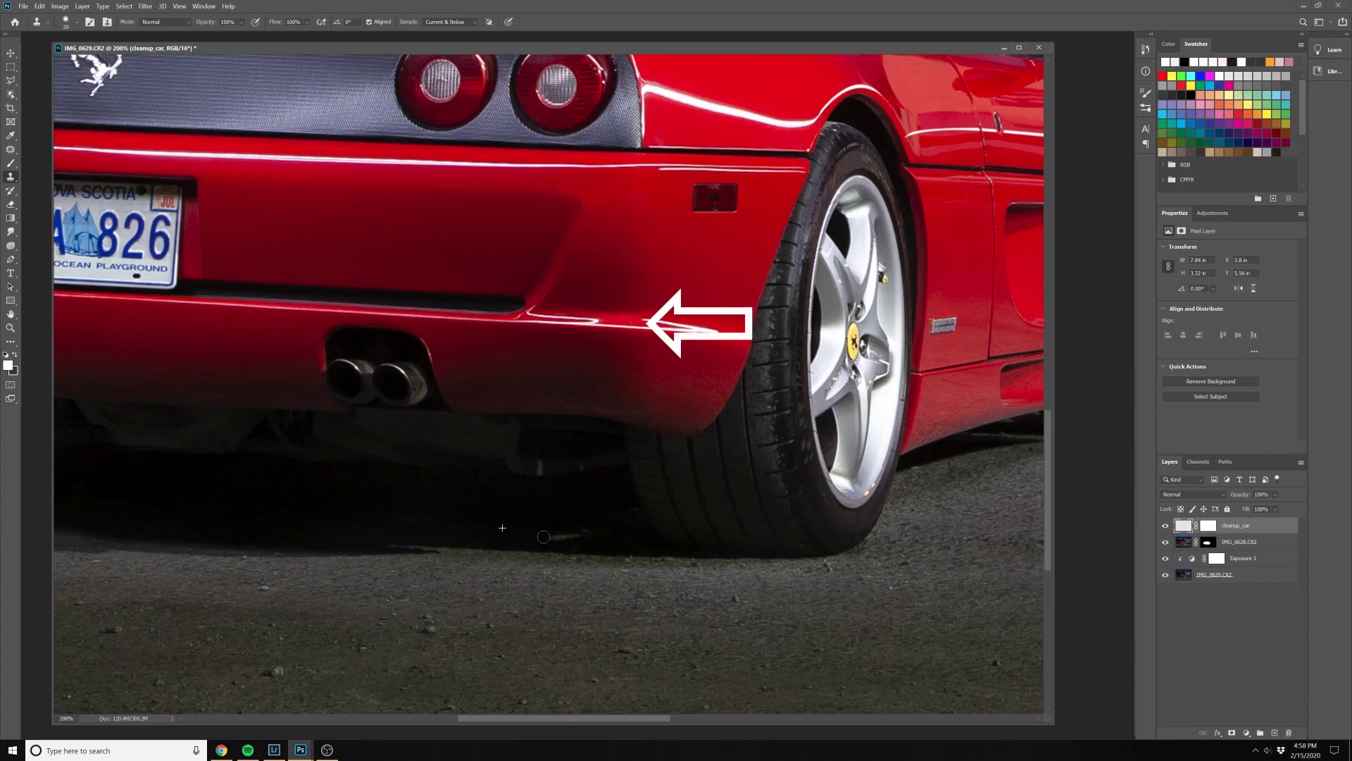
# Clone out the light streak under the bumper, a speck near the wheel, and a bright pebble
pyautogui.moveTo(548, 535); pyautogui.dragTo(936, 486)
pyautogui.moveTo(451, 486); pyautogui.dragTo(842, 543)
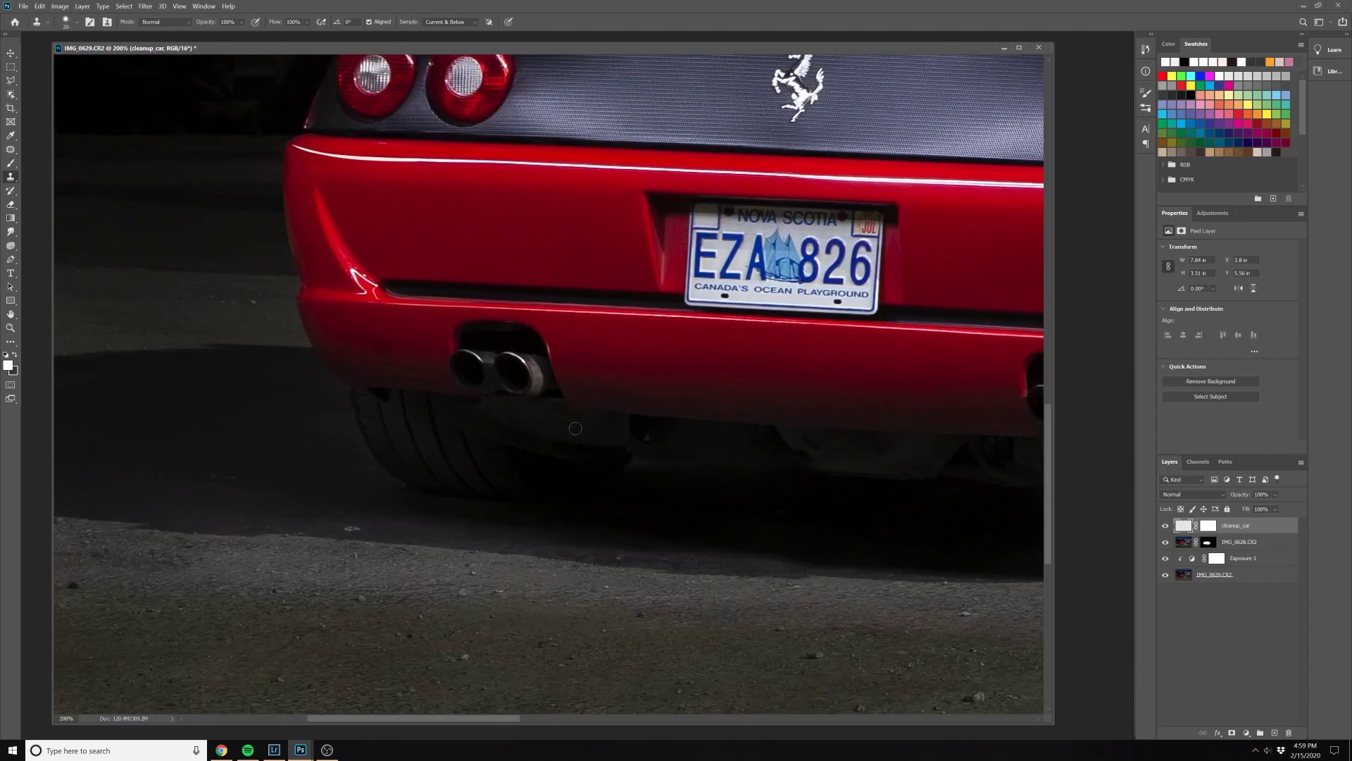
pyautogui.moveTo(528, 419)
pyautogui.mouseDown()
pyautogui.moveTo(469, 445)
pyautogui.moveTo(376, 405)
pyautogui.mouseUp()
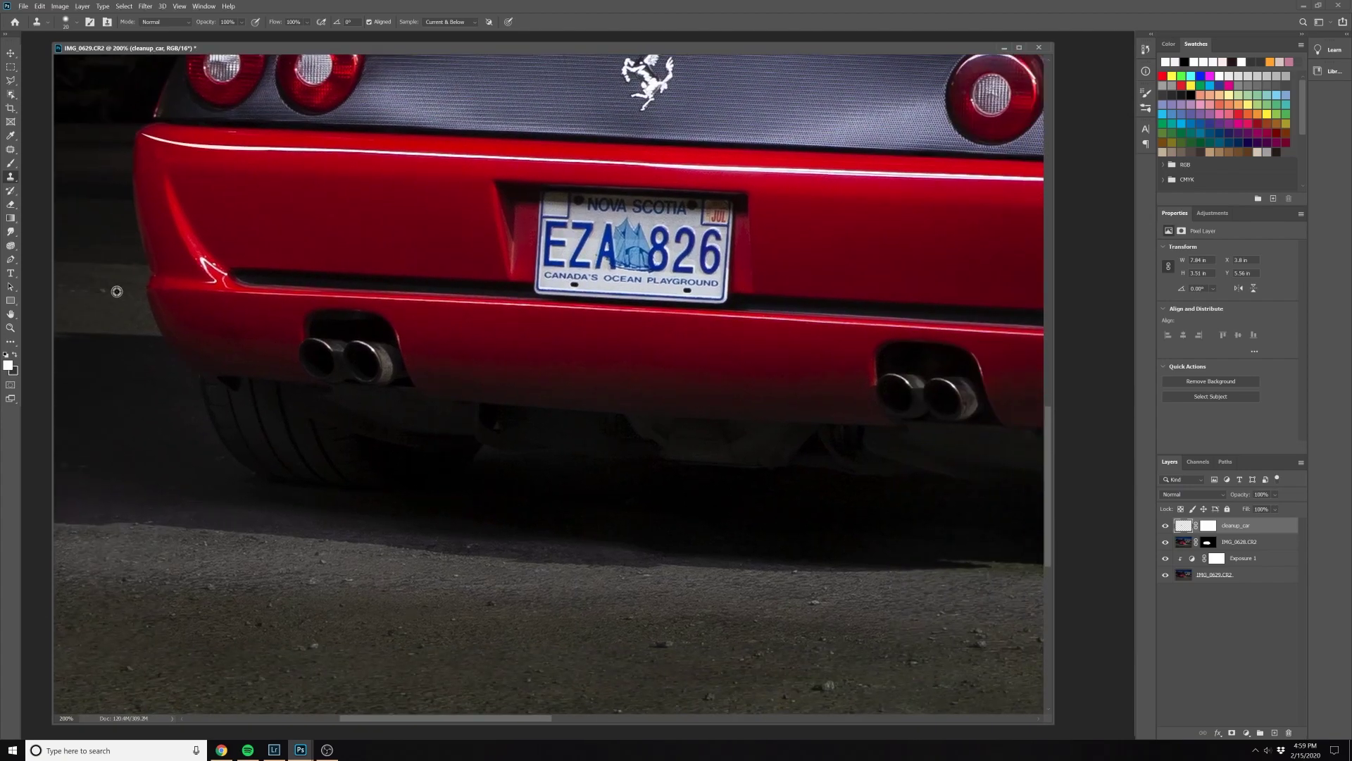
pyautogui.moveTo(790, 521); pyautogui.dragTo(175, 483)
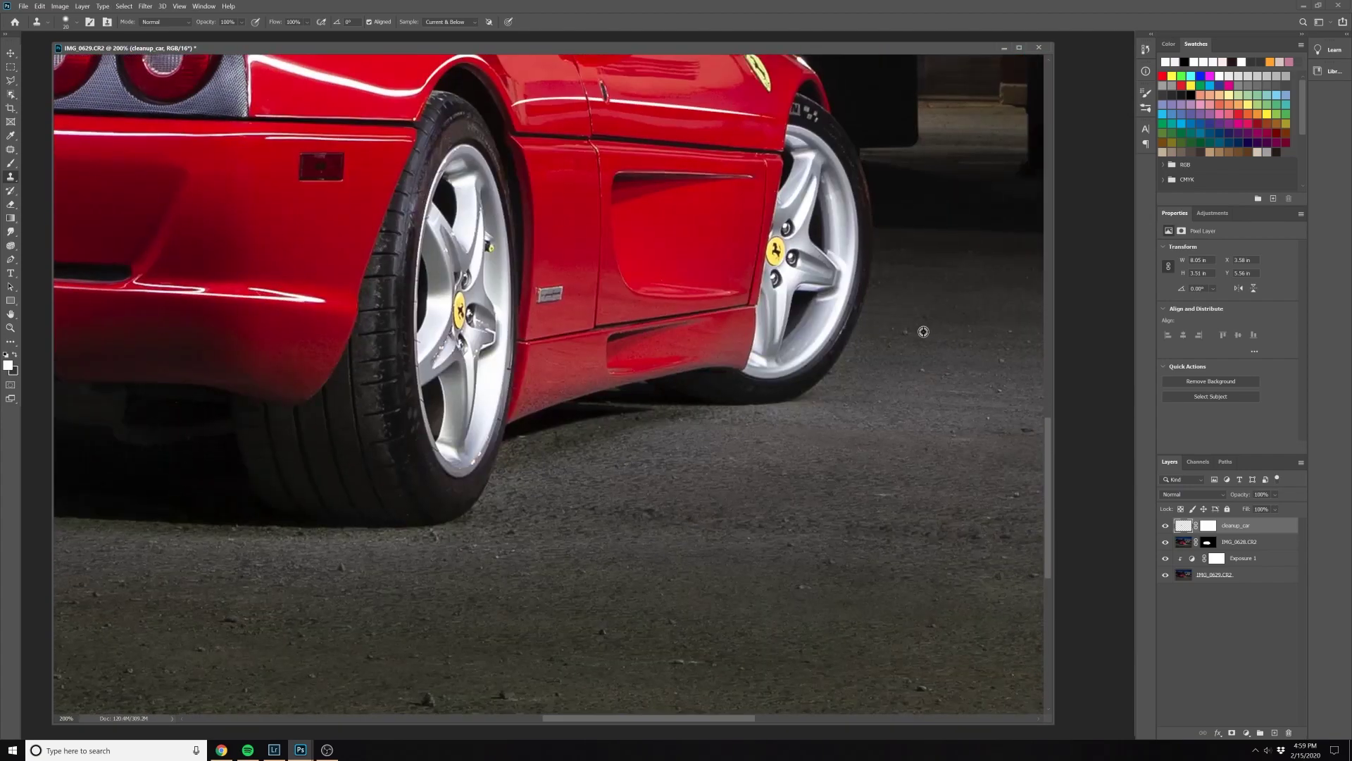
pyautogui.keyDown('alt'); pyautogui.click(907, 368); pyautogui.keyUp('alt')
pyautogui.click(926, 371)
pyautogui.keyDown('alt'); pyautogui.click(655, 623); pyautogui.keyUp('alt')
pyautogui.click(672, 621)
# Clone over a ground spot near the trucks and pan toward the trailer doors
pyautogui.moveTo(1028, 285); pyautogui.dragTo(564, 498)
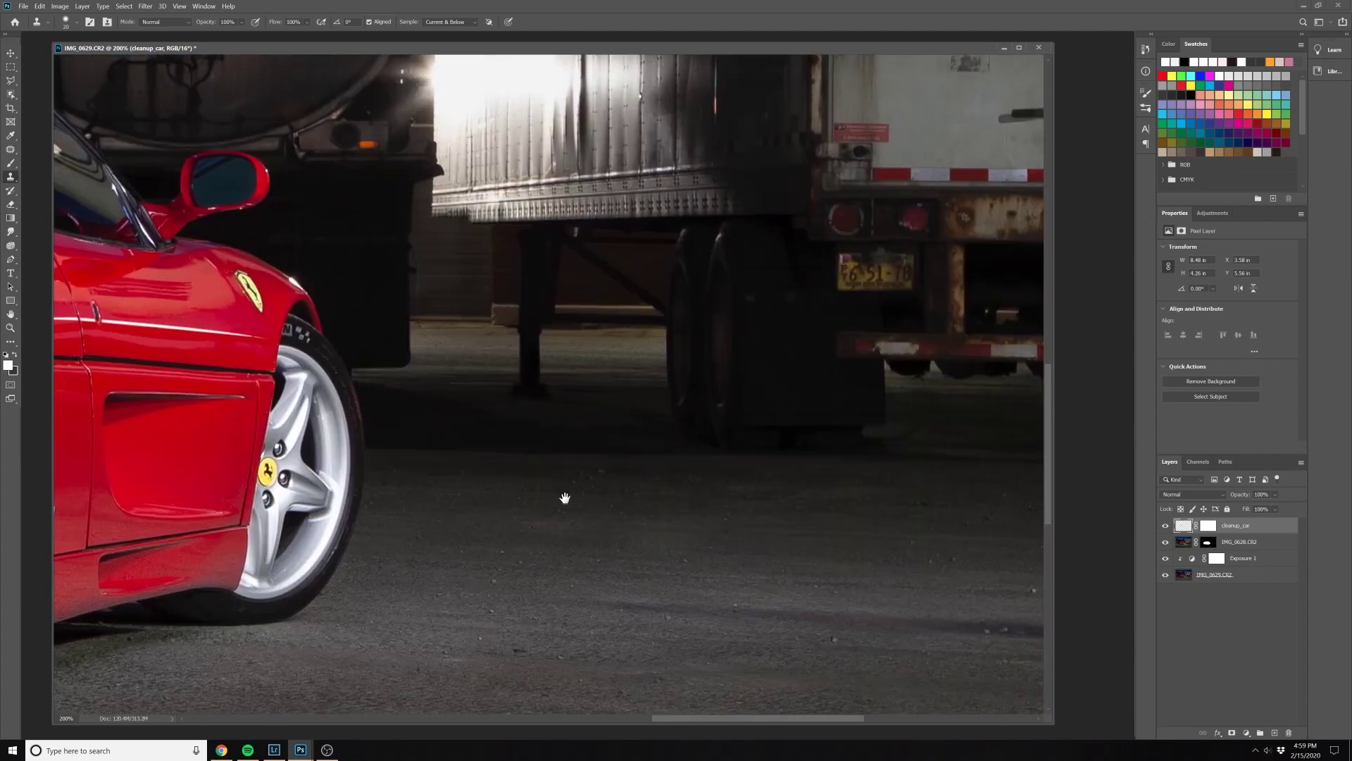
pyautogui.click(586, 475)
pyautogui.moveTo(564, 107); pyautogui.dragTo(520, 566)
pyautogui.moveTo(667, 429)
pyautogui.mouseDown()
pyautogui.moveTo(616, 519)
pyautogui.moveTo(188, 367)
pyautogui.mouseUp()
pyautogui.moveTo(719, 452); pyautogui.dragTo(707, 498)
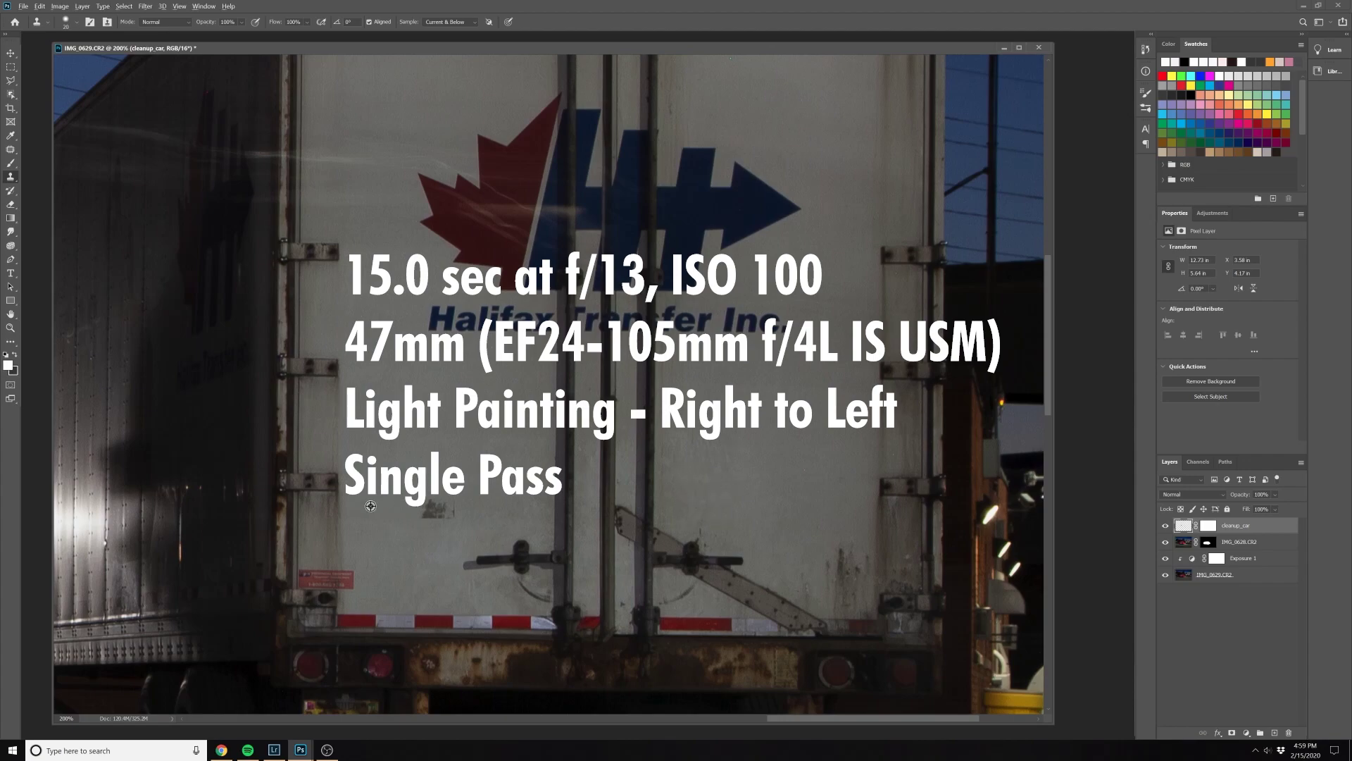
# Clone over light streaks on the trailer top and beside the maple leaf
pyautogui.moveTo(428, 506); pyautogui.dragTo(439, 513)
pyautogui.moveTo(767, 374)
pyautogui.mouseDown()
pyautogui.moveTo(695, 273)
pyautogui.moveTo(690, 583)
pyautogui.mouseUp()
pyautogui.click(636, 231)
pyautogui.click(758, 164)
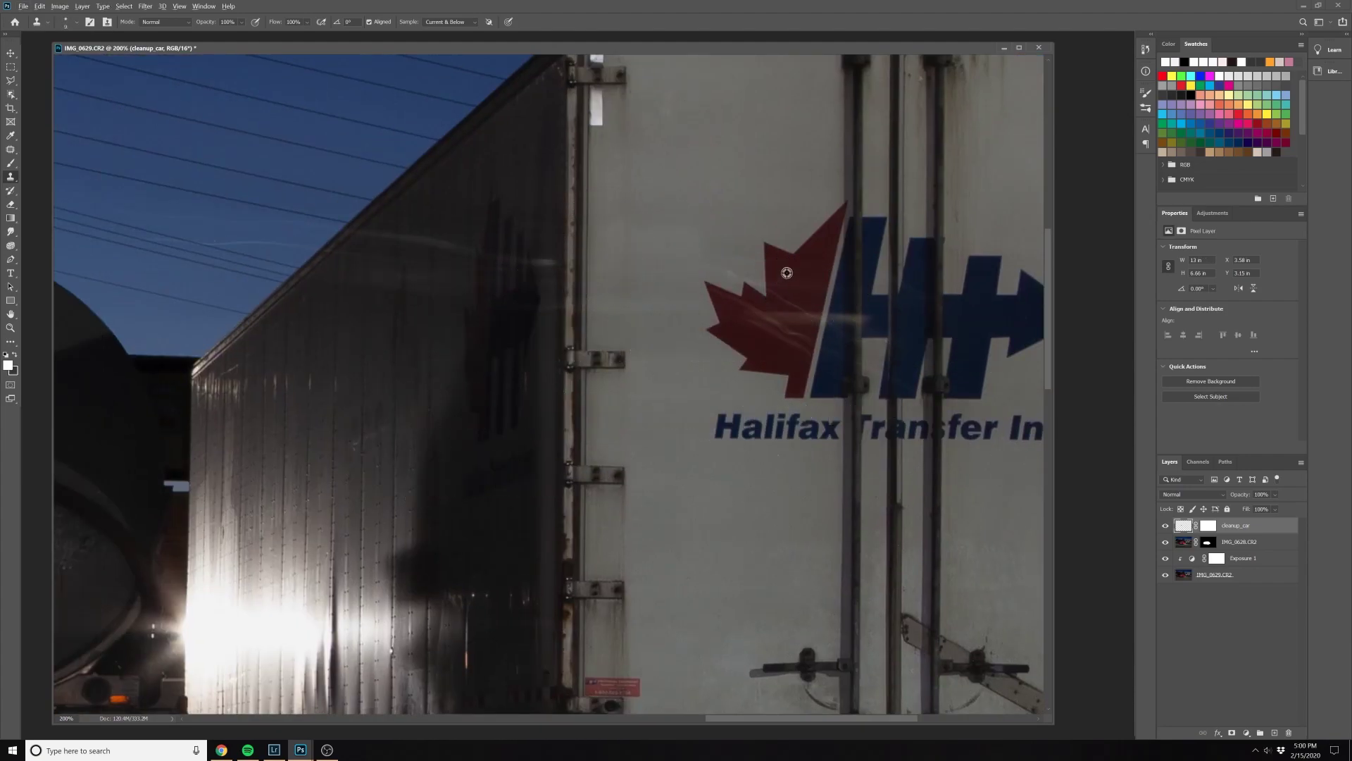
pyautogui.keyDown('alt'); pyautogui.click(782, 296); pyautogui.keyUp('alt')
pyautogui.click(791, 302)
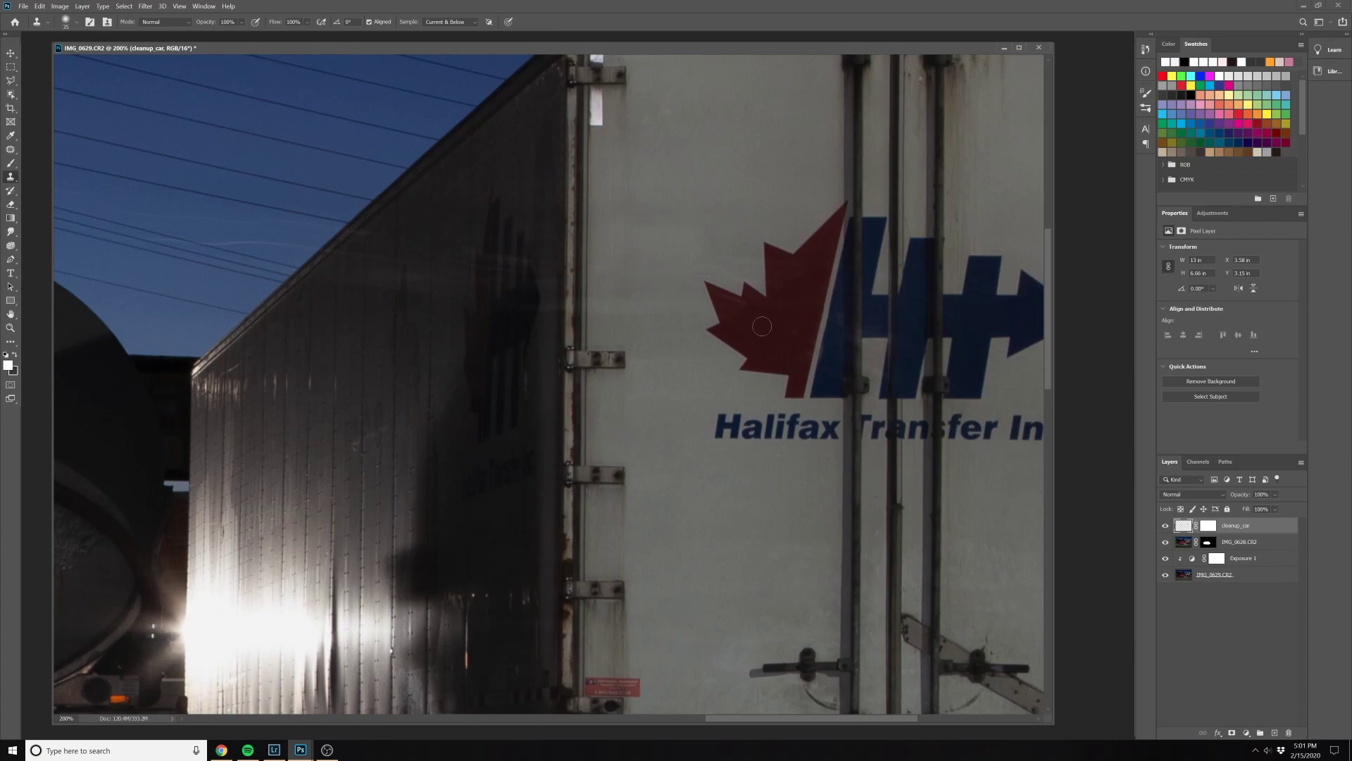
# Outline the trailer's maple leaf with a Pen path
pyautogui.press('p')
pyautogui.click(742, 297)
pyautogui.click(745, 282)
pyautogui.click(767, 297)
pyautogui.click(766, 241)
pyautogui.click(844, 205)
pyautogui.click(843, 222)
pyautogui.click(804, 398)
pyautogui.click(788, 376)
# Clone clean red over the leaf streaks within the leaf selection, then deselect
pyautogui.click(740, 369)
pyautogui.click(747, 359)
pyautogui.click(707, 329)
pyautogui.click(719, 322)
pyautogui.click(706, 281)
pyautogui.rightClick(731, 312)
pyautogui.press('s')
pyautogui.hotkey('ctrl', 'd')
# Outline the logo's blue wedge, turn it into a selection, clone inside it, and deselect
pyautogui.press('p')
pyautogui.click(843, 248)
pyautogui.click(810, 398)
pyautogui.click(843, 398)
pyautogui.rightClick(834, 344)
pyautogui.click(852, 400)
pyautogui.press('s')
pyautogui.hotkey('ctrl', 'd')
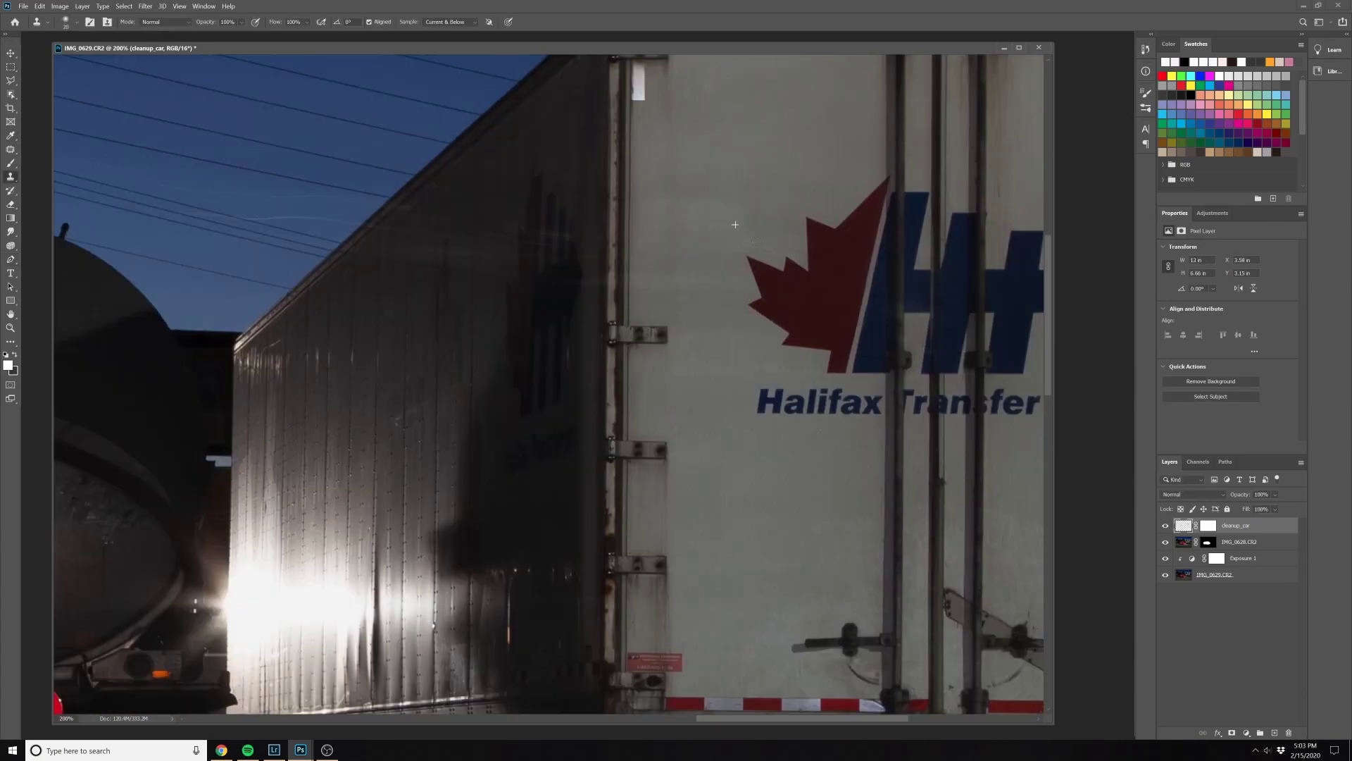
# Clone streaks off the dark trailer side and the sky beside the trailer with a larger brush
pyautogui.moveTo(718, 132)
pyautogui.mouseDown()
pyautogui.moveTo(724, 193)
pyautogui.moveTo(810, 125)
pyautogui.mouseUp()
pyautogui.press(']')
pyautogui.press(']')
pyautogui.press(']')
pyautogui.keyDown('alt'); pyautogui.click(545, 218); pyautogui.keyUp('alt')
pyautogui.click(541, 247)
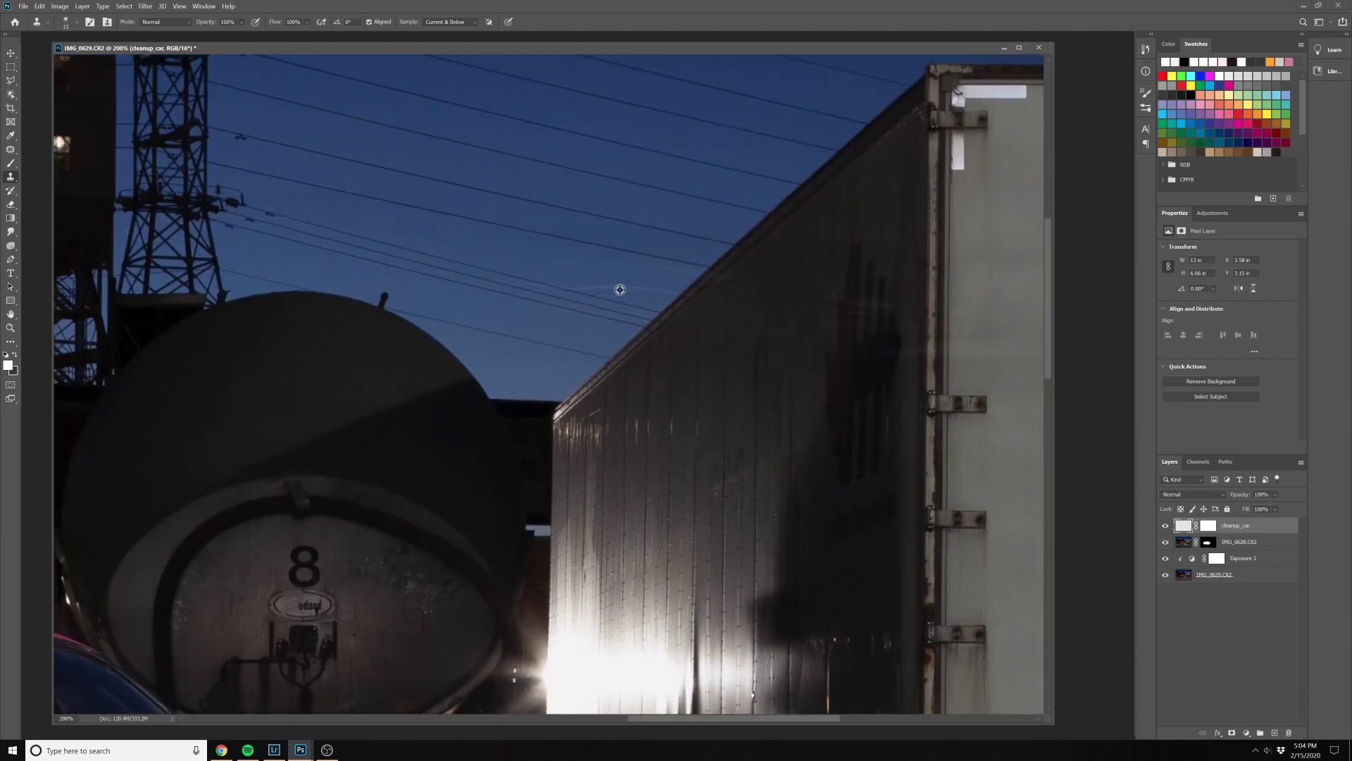
pyautogui.keyDown('alt'); pyautogui.click(620, 289); pyautogui.keyUp('alt')
pyautogui.moveTo(660, 301); pyautogui.dragTo(611, 292)
pyautogui.moveTo(537, 262); pyautogui.dragTo(610, 287)
# Toggle the cleanup_car layer several times to compare the trailer before and after
pyautogui.moveTo(694, 288); pyautogui.dragTo(479, 347)
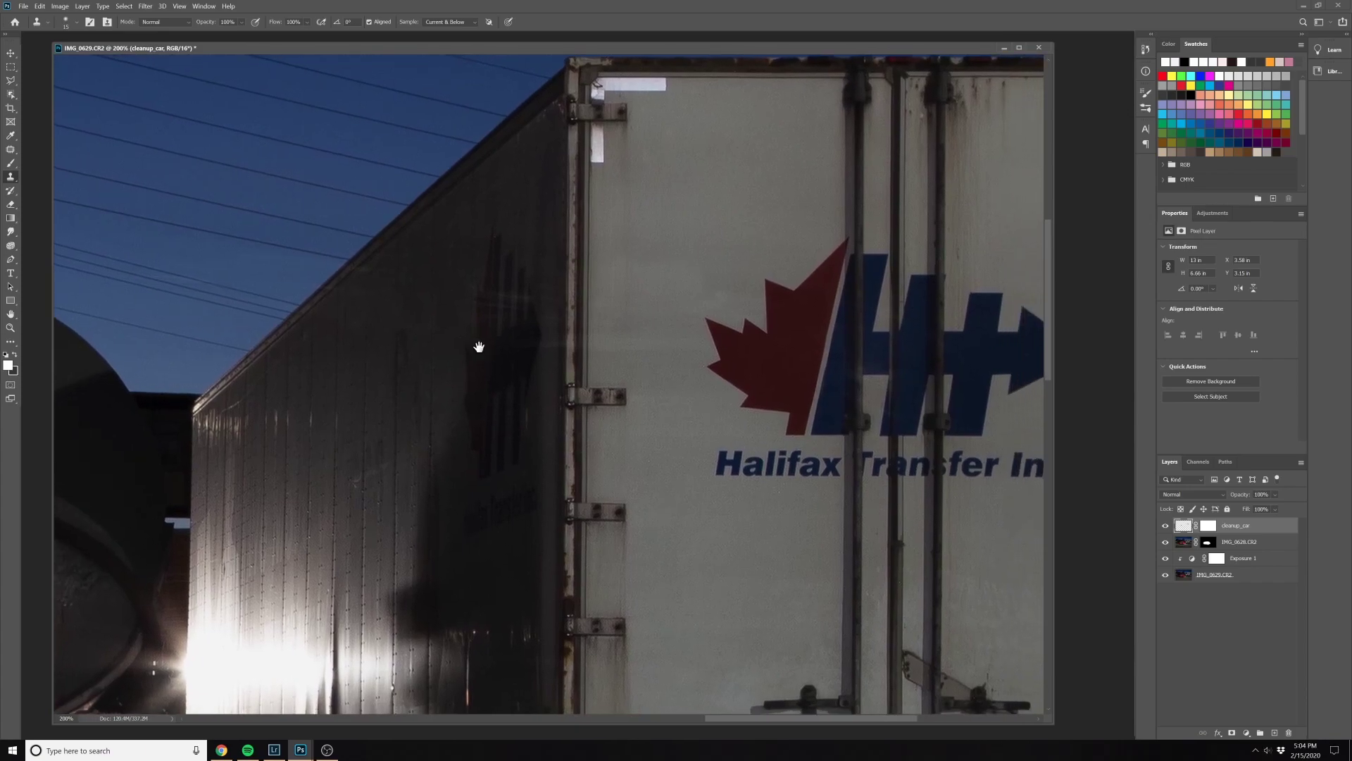
pyautogui.click(1164, 527)
pyautogui.click(1164, 526)
pyautogui.click(1164, 527)
pyautogui.click(1164, 527)
pyautogui.click(1164, 526)
pyautogui.click(1164, 526)
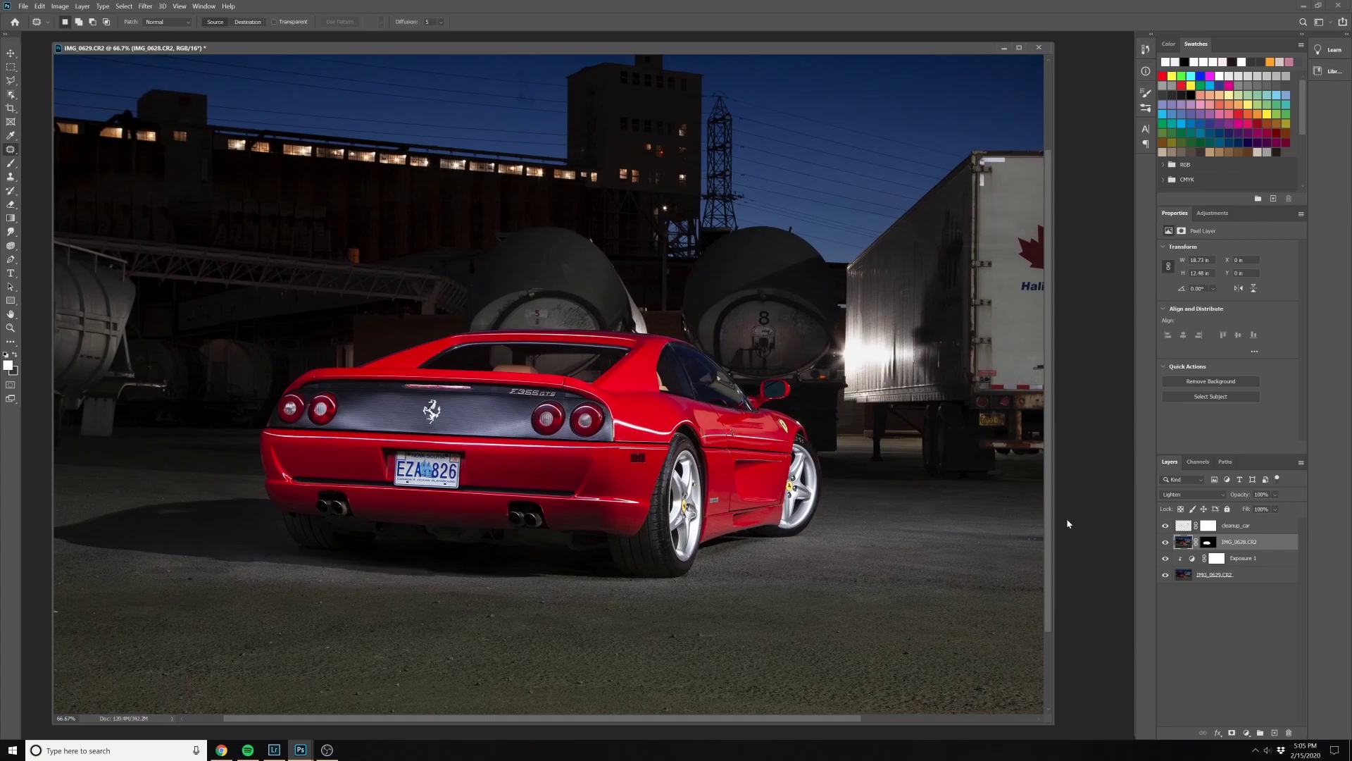
# Toggle cleanup_car on and off, then zoom to 200% on the licence plate and exhausts
pyautogui.click(1167, 527)
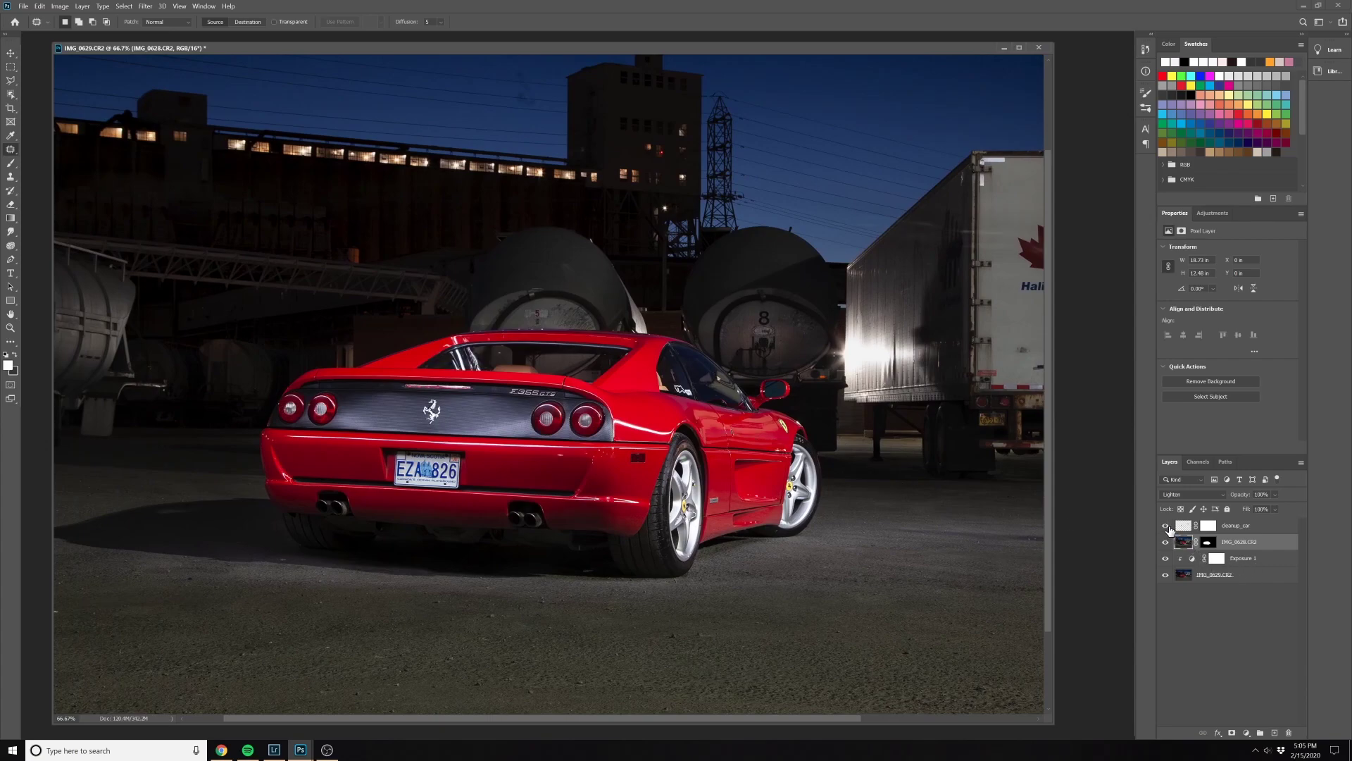
pyautogui.click(1166, 526)
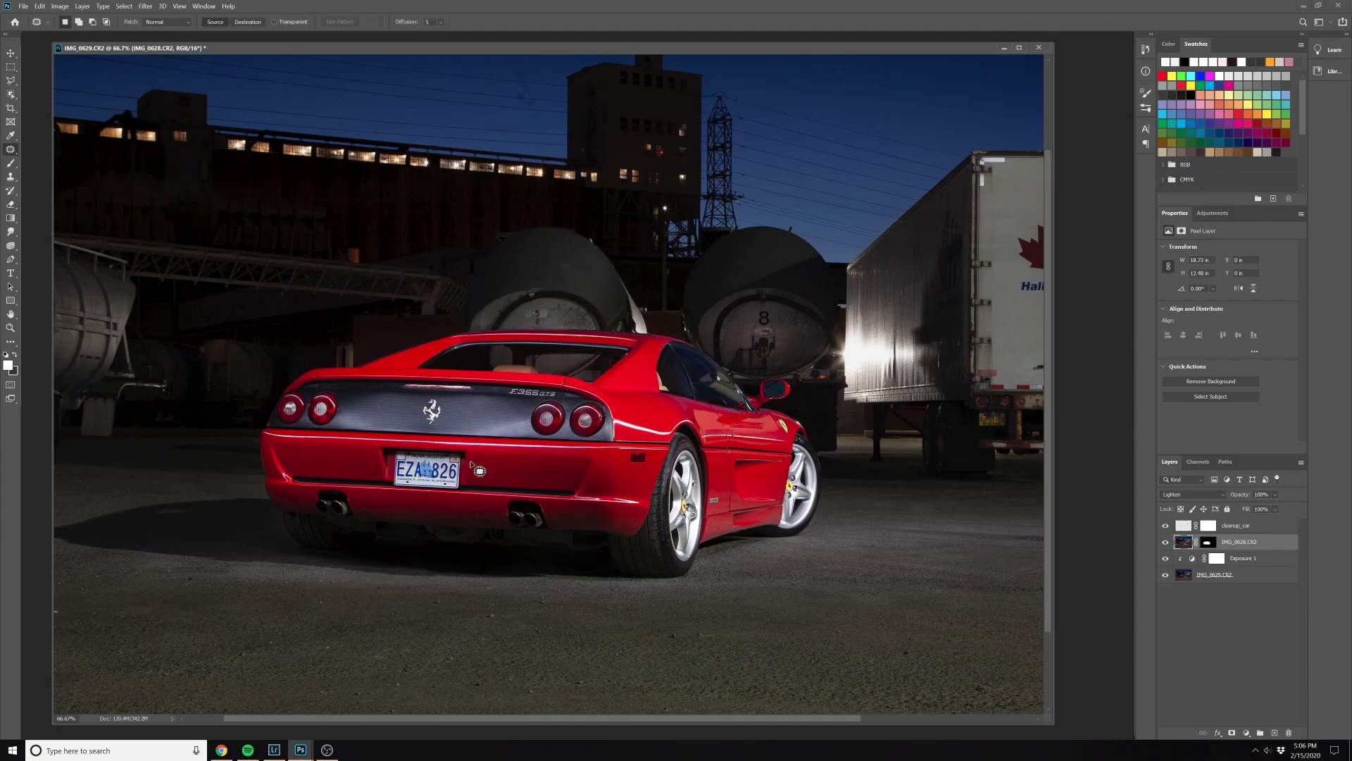
pyautogui.click(1166, 536)
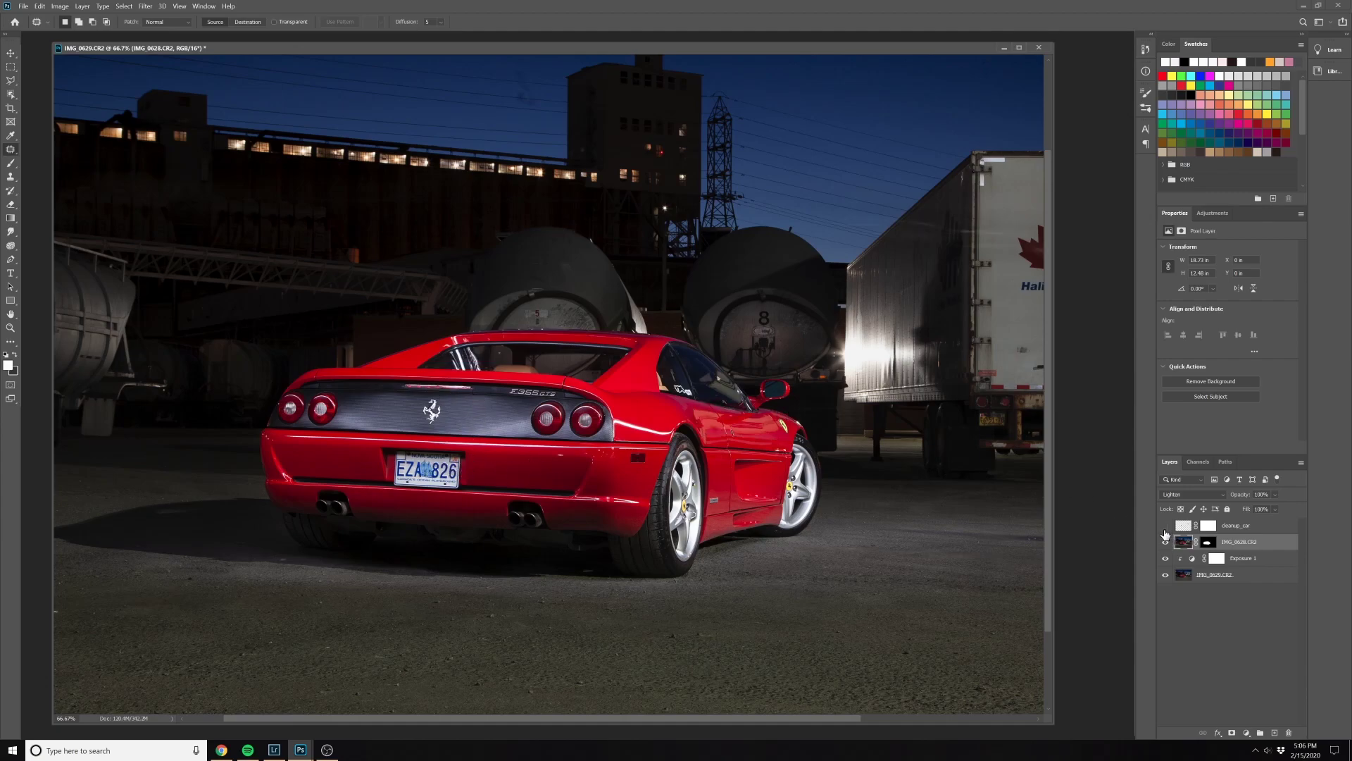
pyautogui.click(1166, 537)
pyautogui.click(1166, 537)
pyautogui.click(1165, 537)
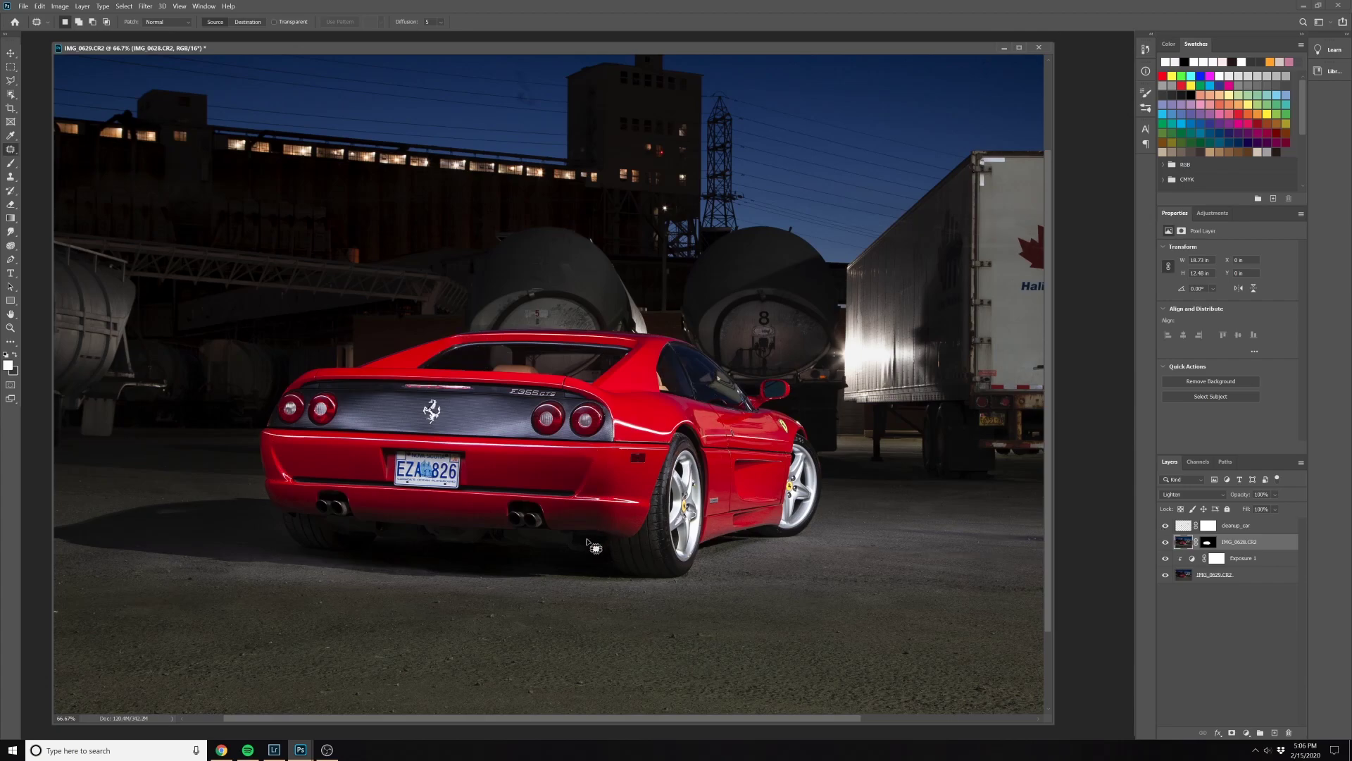
pyautogui.hotkey('ctrl', '+')
pyautogui.hotkey('ctrl', '+')
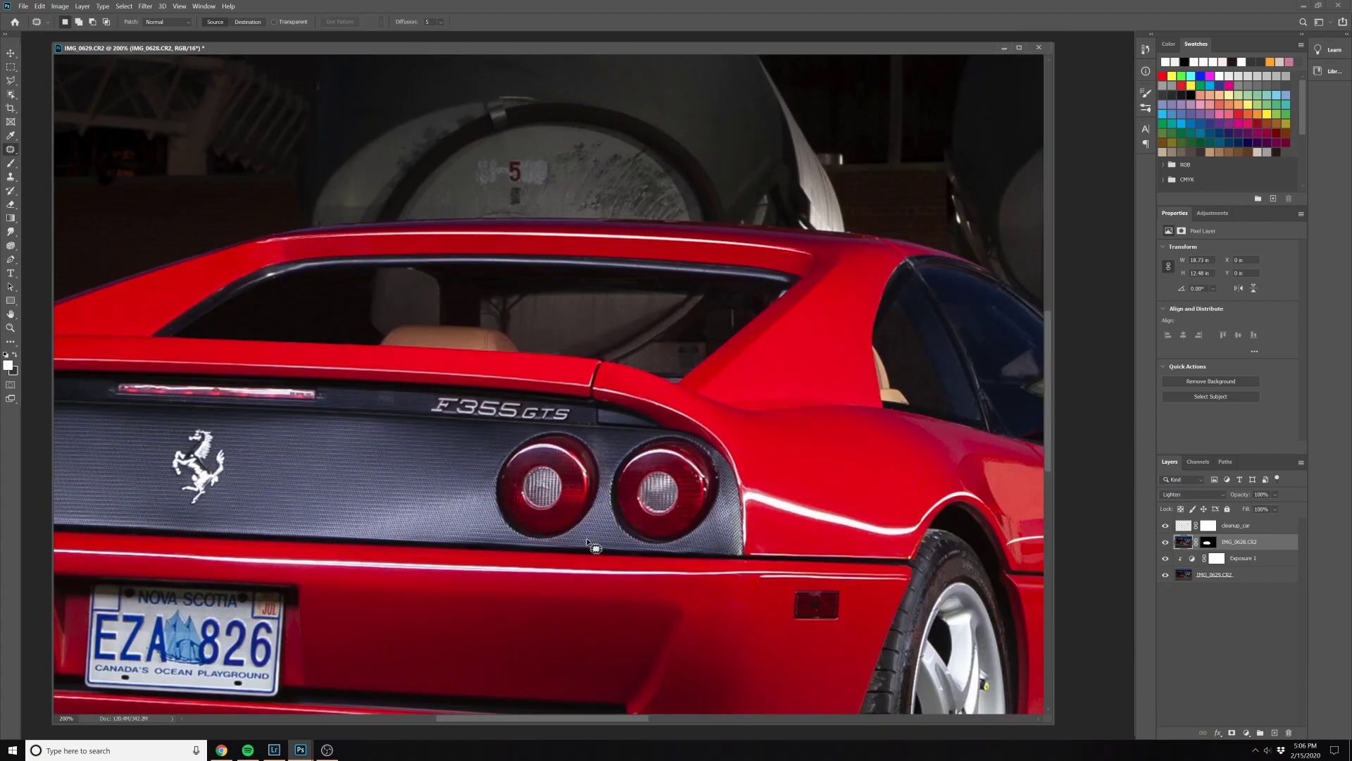
pyautogui.moveTo(463, 624); pyautogui.dragTo(799, 405)
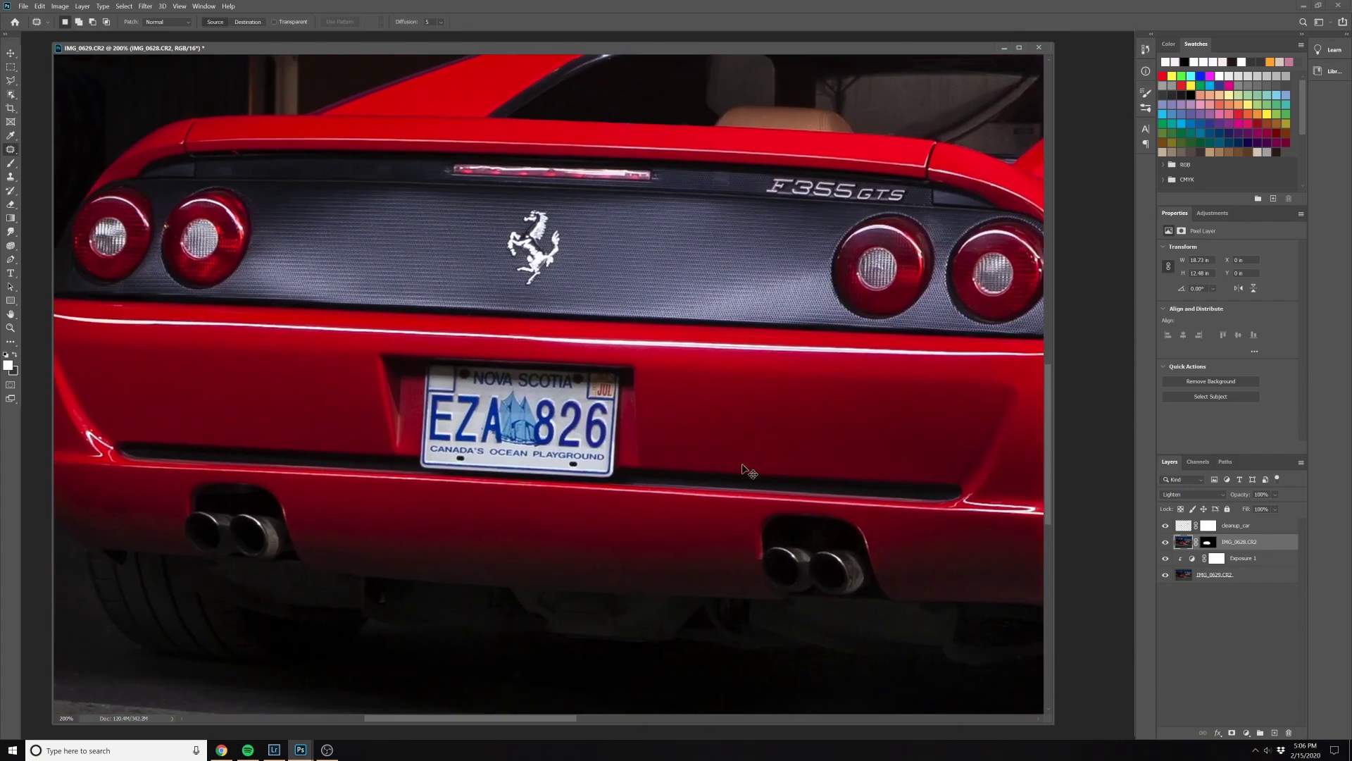
# Distort the blank plate graphic onto the car's licence plate and adjust its opacity
pyautogui.hotkey('ctrl', '+')
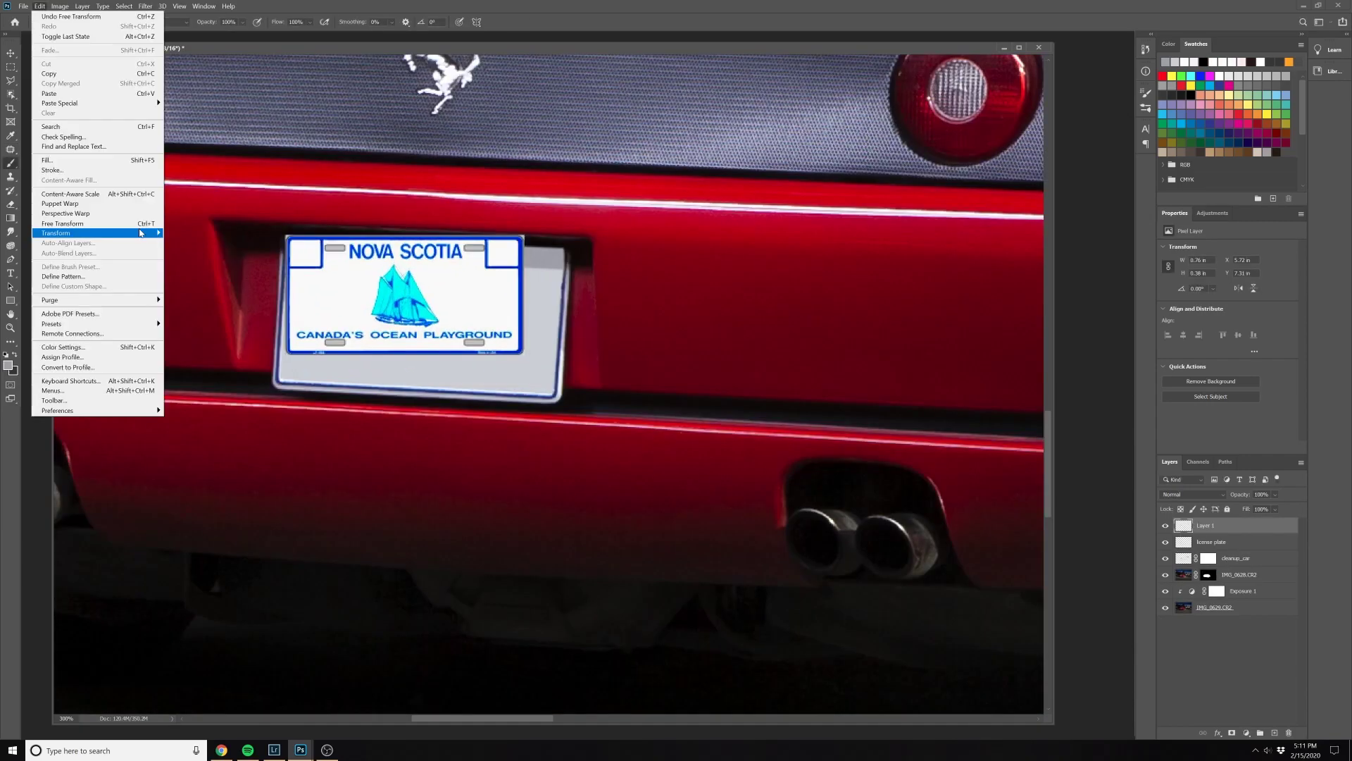
pyautogui.click(78, 225)
pyautogui.moveTo(544, 303); pyautogui.dragTo(567, 277)
pyautogui.moveTo(525, 369); pyautogui.dragTo(559, 401)
pyautogui.press('Return')
pyautogui.hotkey('ctrl', '0')
pyautogui.click(1274, 494)
pyautogui.click(1194, 494)
pyautogui.press('Escape')
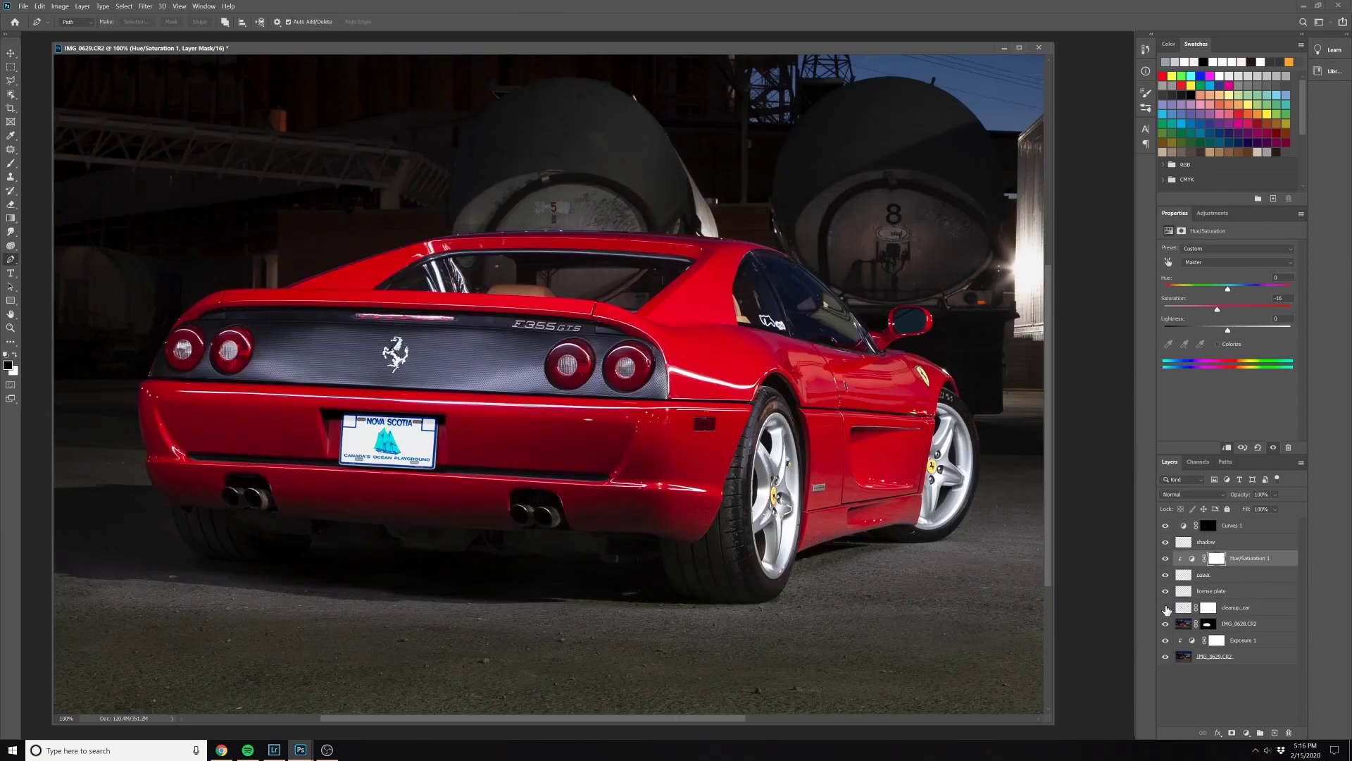
# Toggle the car cleanup to compare before and after, then zoom out to the whole photo
pyautogui.click(1166, 607)
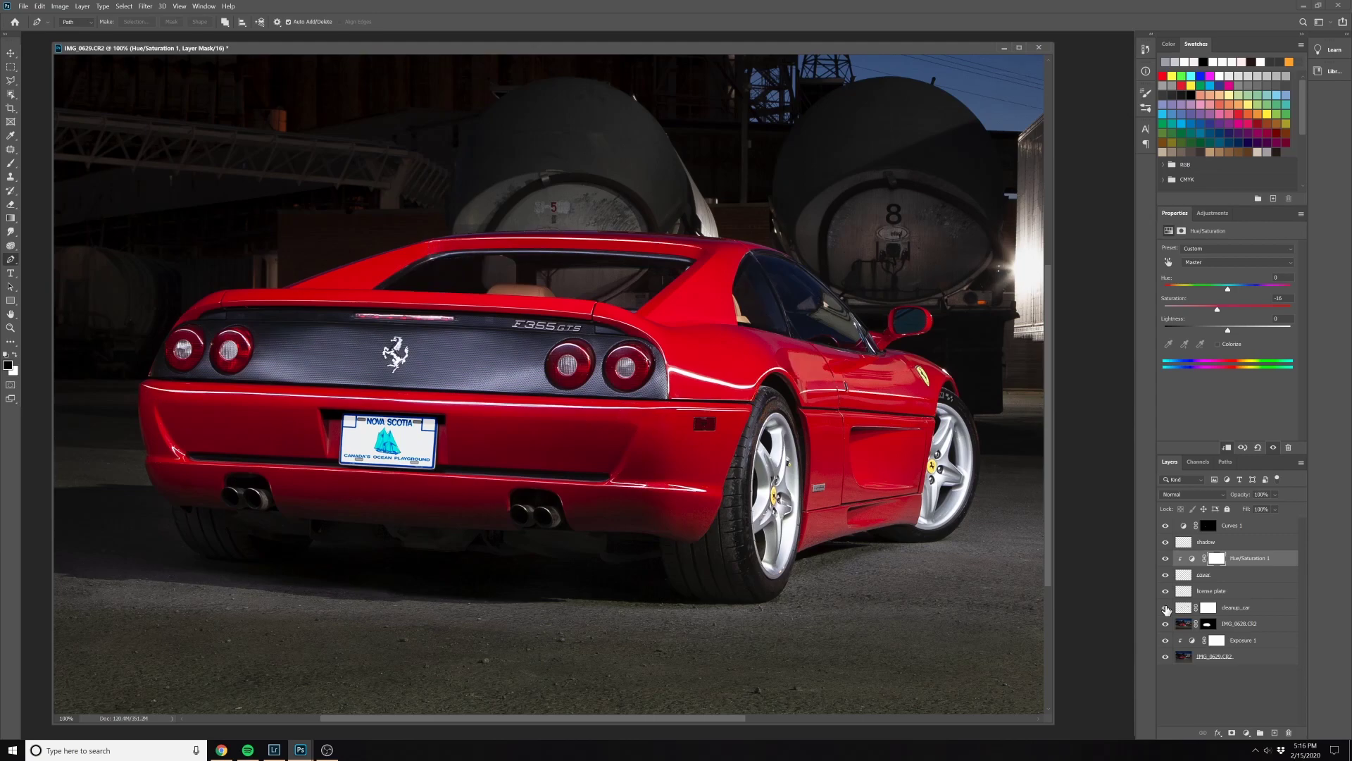
pyautogui.click(1165, 607)
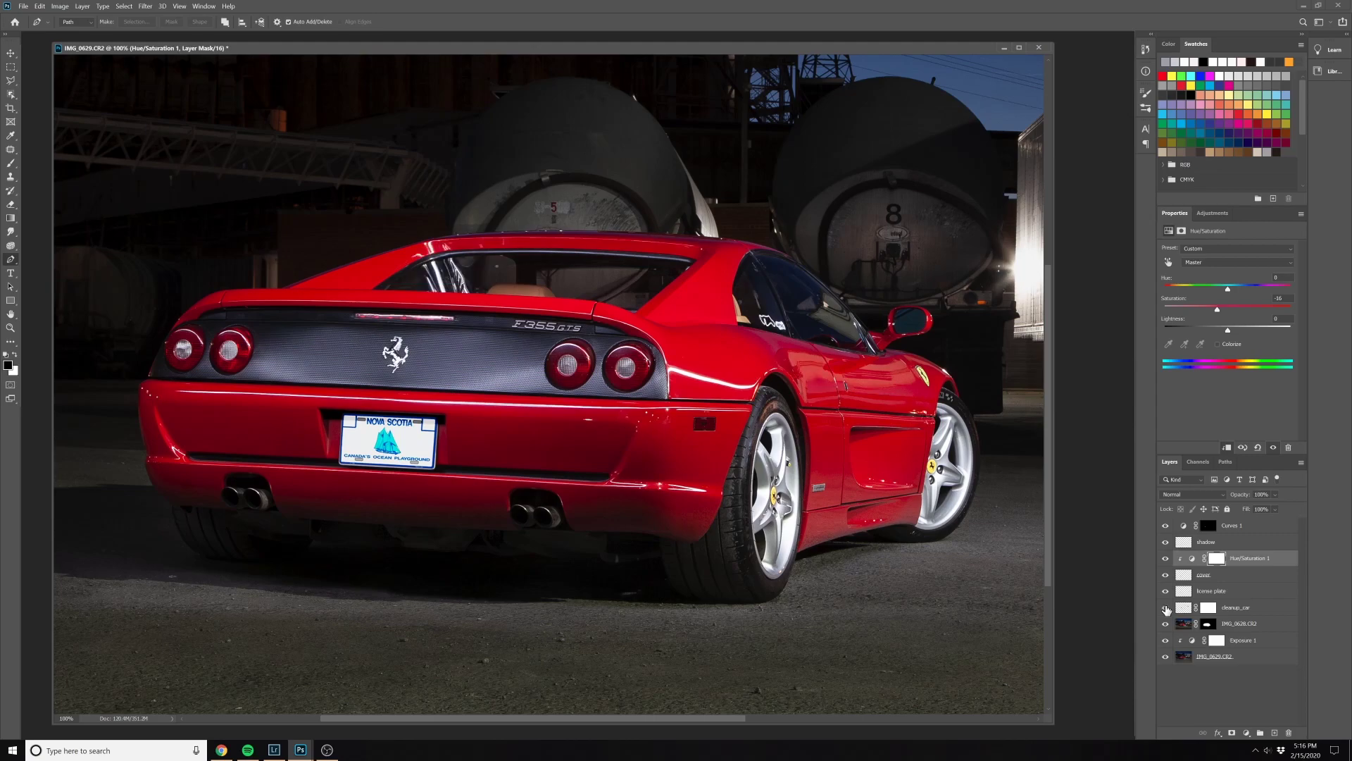
pyautogui.click(1165, 608)
pyautogui.click(1165, 608)
pyautogui.click(1165, 608)
pyautogui.hotkey('ctrl', '-')
pyautogui.hotkey('ctrl', '-')
pyautogui.hotkey('ctrl', '-')
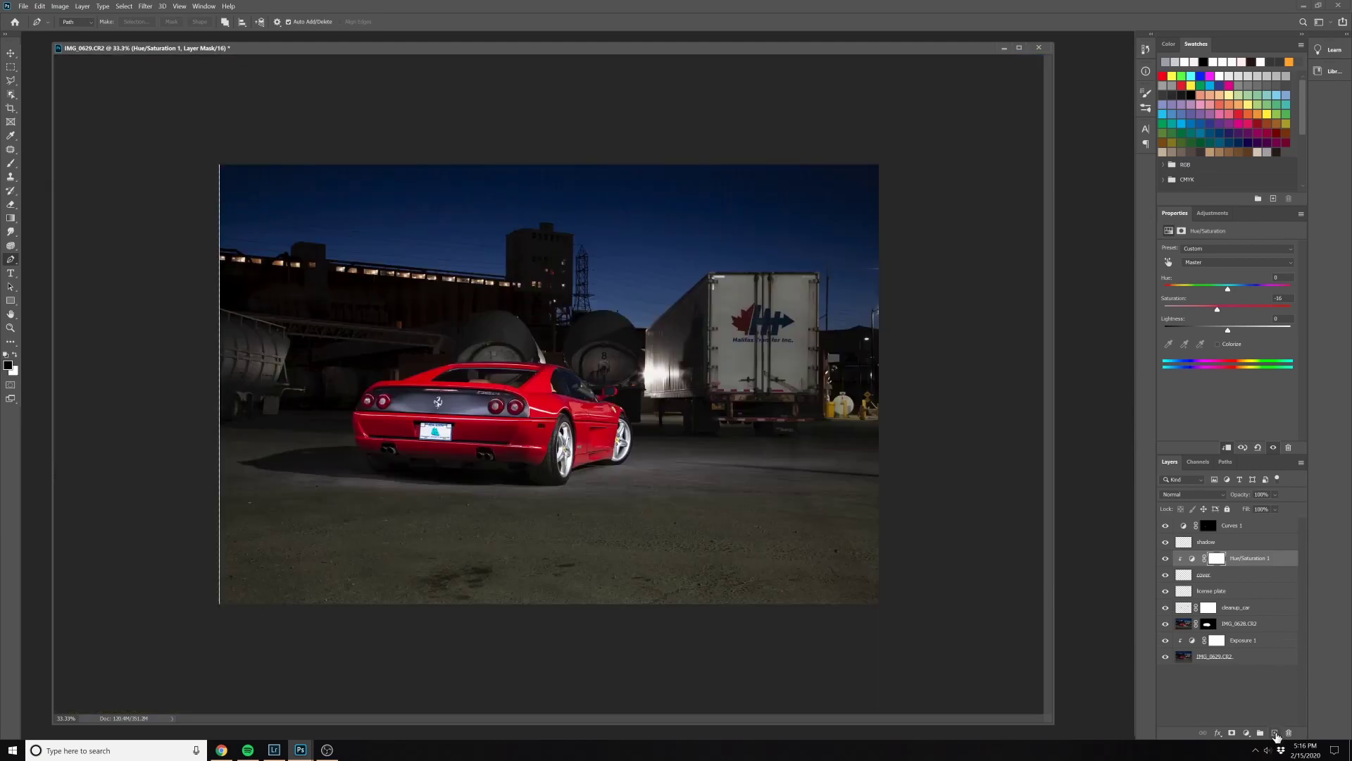
# Add a new layer named cleanupground and move it to the top of the stack
pyautogui.click(1274, 733)
pyautogui.doubleClick(1205, 557)
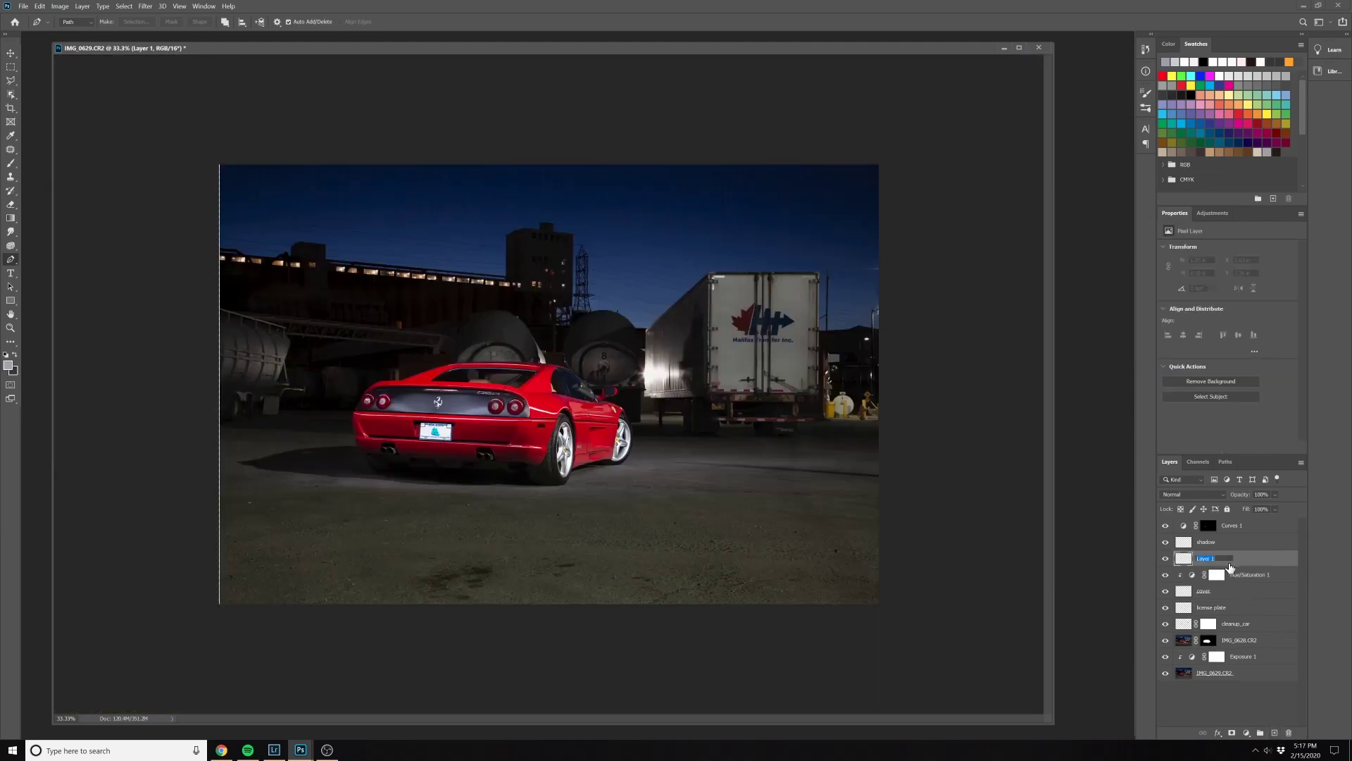
pyautogui.write('cleanupground')
pyautogui.press('Return')
pyautogui.moveTo(1229, 567); pyautogui.dragTo(1239, 521)
# Spot-heal a blemish near the sky's right edge, then flatten the image
pyautogui.press('j')
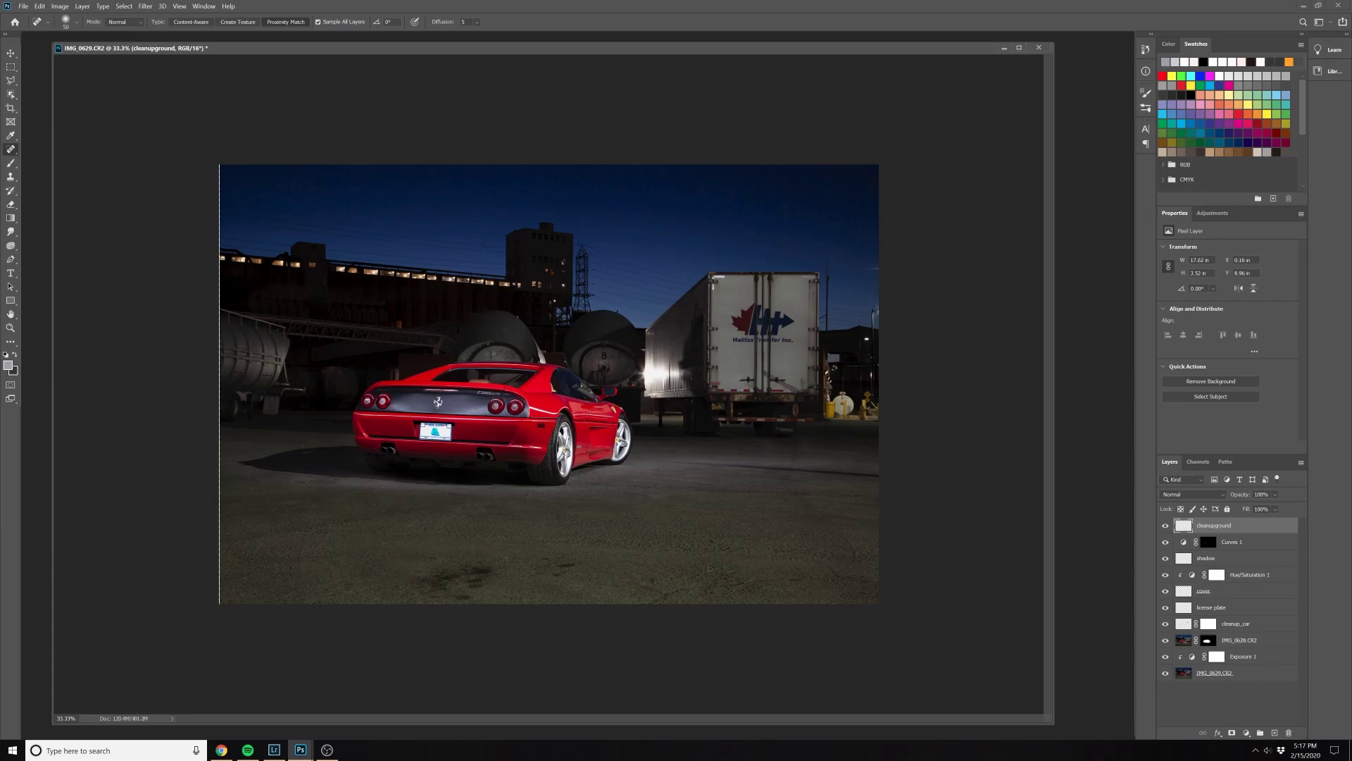
pyautogui.press(']')
pyautogui.press(']')
pyautogui.click(868, 259)
pyautogui.click(76, 9)
pyautogui.click(138, 377)
# Patch the dark stain on the asphalt with clean ground using the Patch Tool
pyautogui.click(10, 67)
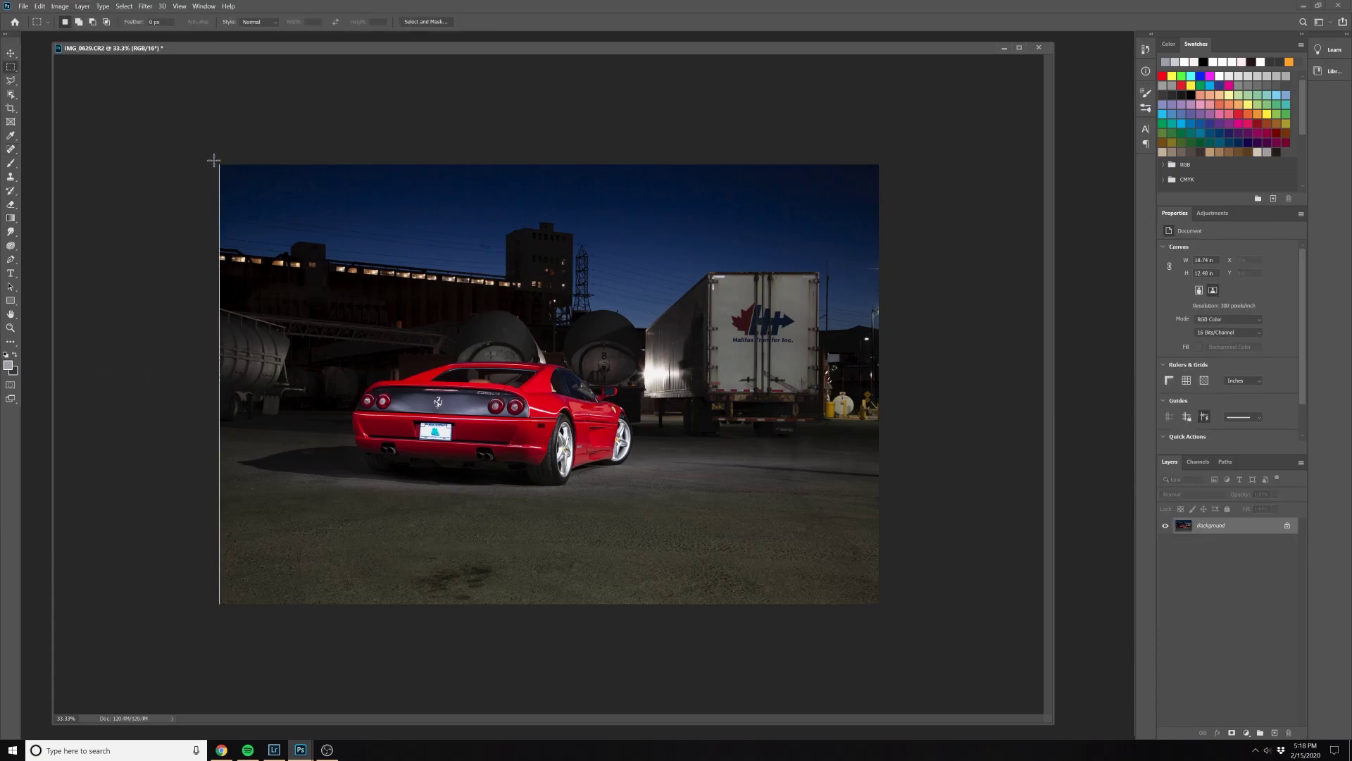
pyautogui.moveTo(214, 160); pyautogui.dragTo(1041, 579)
pyautogui.rightClick(10, 150)
pyautogui.click(42, 169)
pyautogui.moveTo(492, 555)
pyautogui.mouseDown()
pyautogui.moveTo(459, 559)
pyautogui.moveTo(452, 603)
pyautogui.moveTo(492, 569)
pyautogui.moveTo(557, 577)
pyautogui.moveTo(464, 567)
pyautogui.moveTo(507, 567)
pyautogui.mouseUp()
pyautogui.click(620, 579)
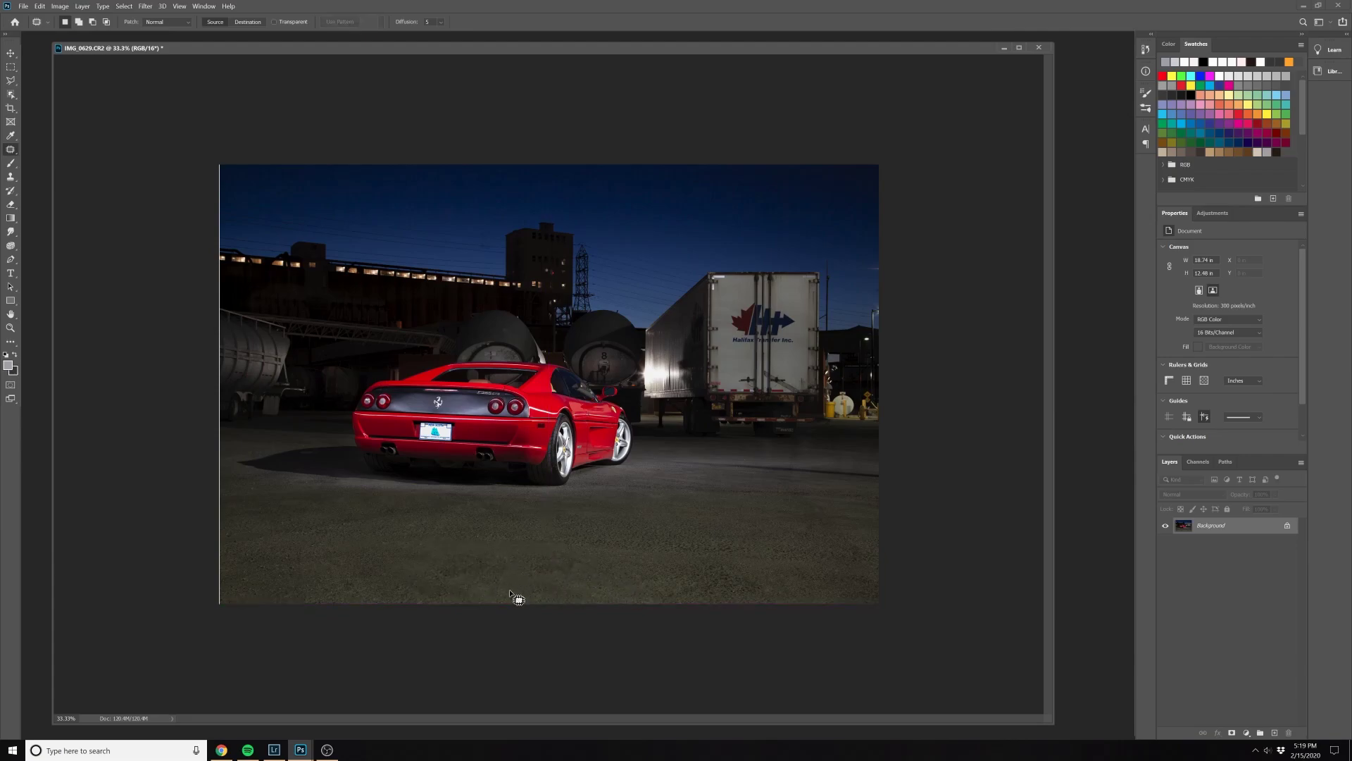
# Content-Aware Fill a small sky spot, then select another spot at the right edge
pyautogui.moveTo(492, 238); pyautogui.dragTo(491, 235)
pyautogui.hotkey('shift', 'F5')
pyautogui.press('Return')
pyautogui.hotkey('ctrl', 'd')
pyautogui.moveTo(877, 251)
pyautogui.mouseDown()
pyautogui.moveTo(882, 278)
pyautogui.moveTo(926, 255)
pyautogui.mouseUp()
# Content-Aware Fill the right-edge sky spot and add a new Layer 1 over the ground
pyautogui.hotkey('shift', 'F5')
pyautogui.press('Return')
pyautogui.hotkey('ctrl', 'd')
pyautogui.hotkey('ctrl', '+')
pyautogui.hotkey('ctrl', '+')
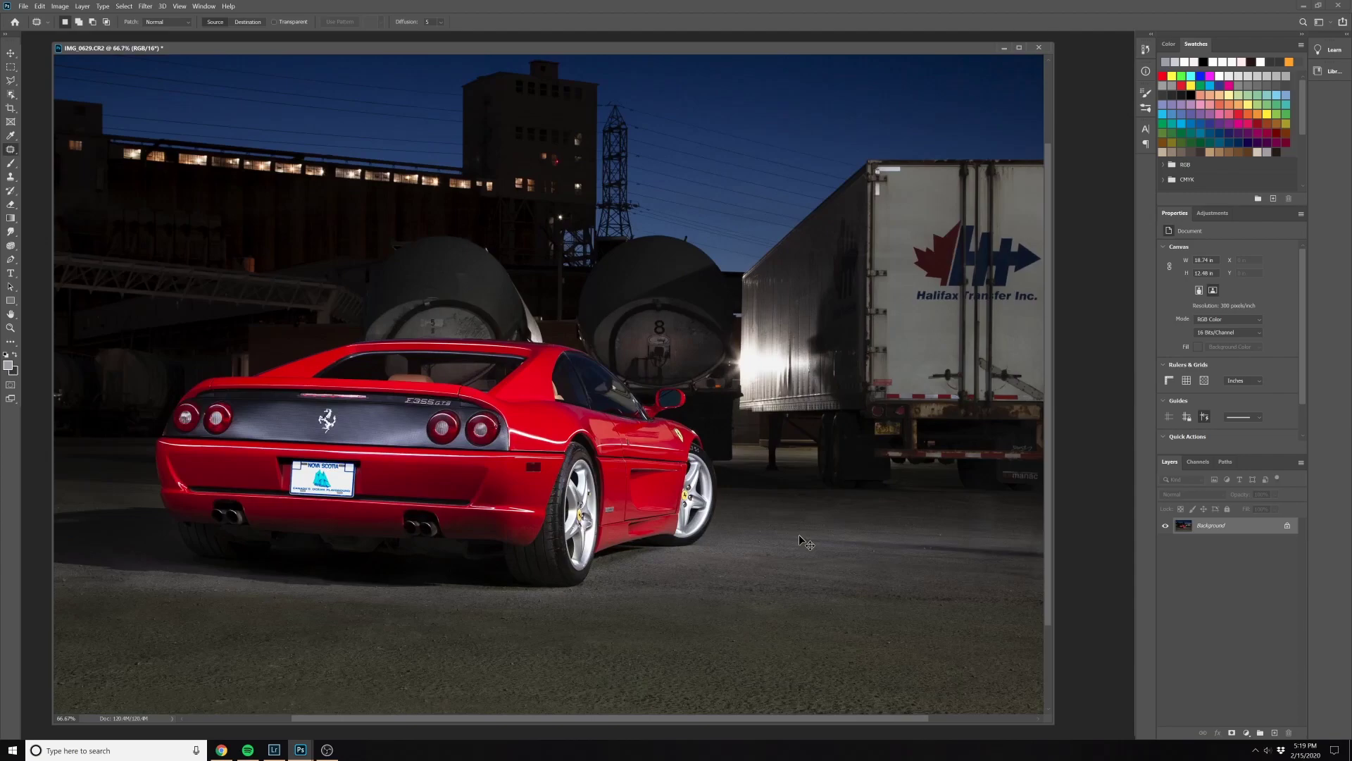
pyautogui.moveTo(796, 537); pyautogui.dragTo(285, 501)
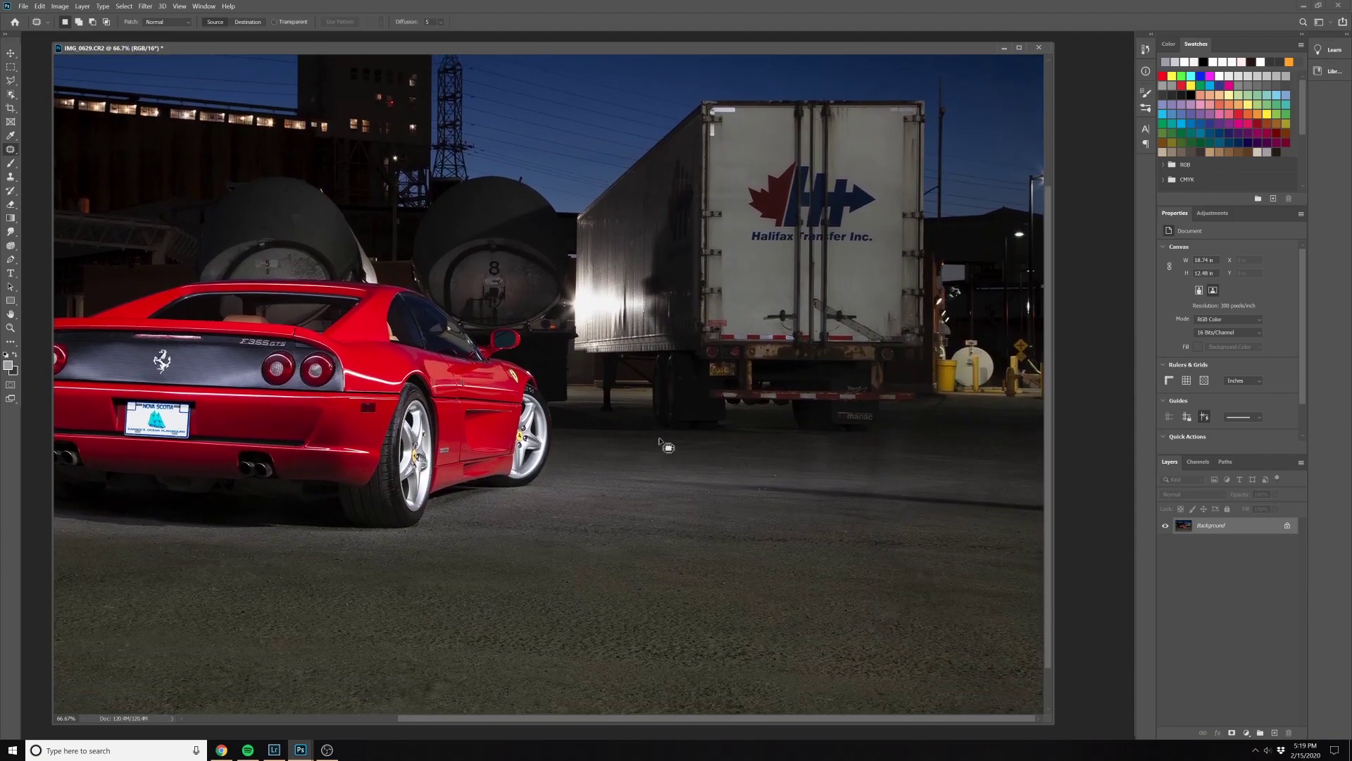
pyautogui.click(1275, 733)
# Clone clean asphalt over the mark right of the car with an enlarged Clone Stamp
pyautogui.click(11, 178)
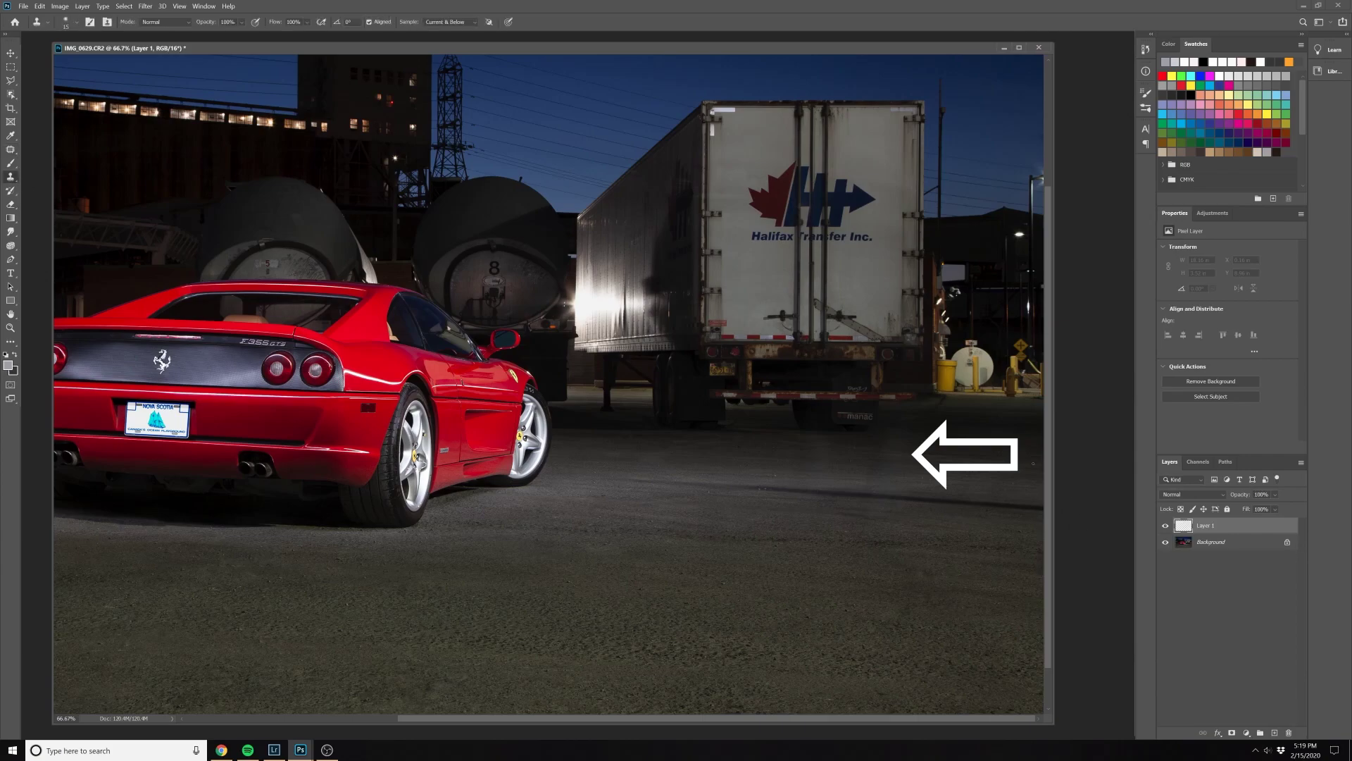
pyautogui.press(']')
pyautogui.press(']')
pyautogui.press(']')
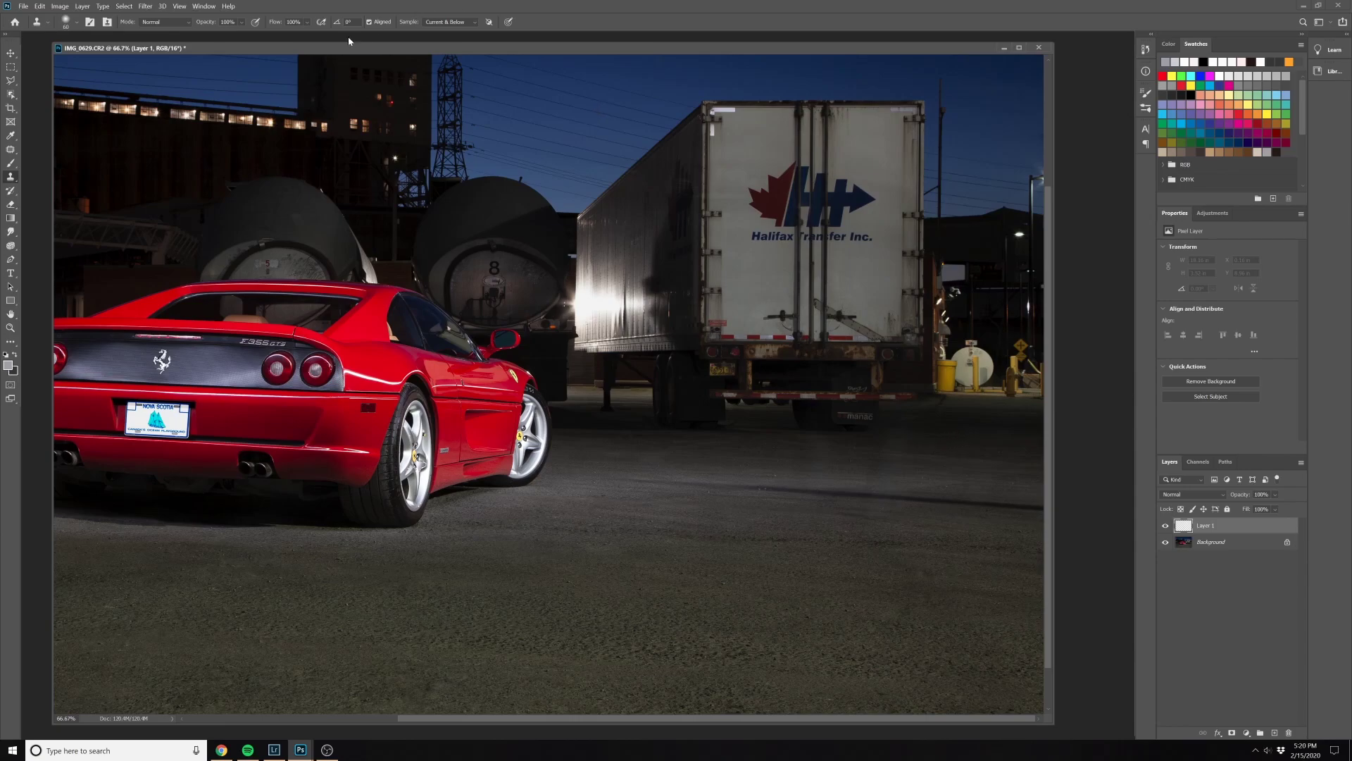
pyautogui.click(307, 22)
pyautogui.click(931, 447)
pyautogui.click(885, 441)
pyautogui.click(860, 453)
pyautogui.moveTo(902, 532)
pyautogui.mouseDown()
pyautogui.moveTo(848, 506)
pyautogui.moveTo(852, 481)
pyautogui.moveTo(800, 468)
pyautogui.mouseUp()
# Add a new layer named smoke above the Background
pyautogui.press('j')
pyautogui.click(1251, 551)
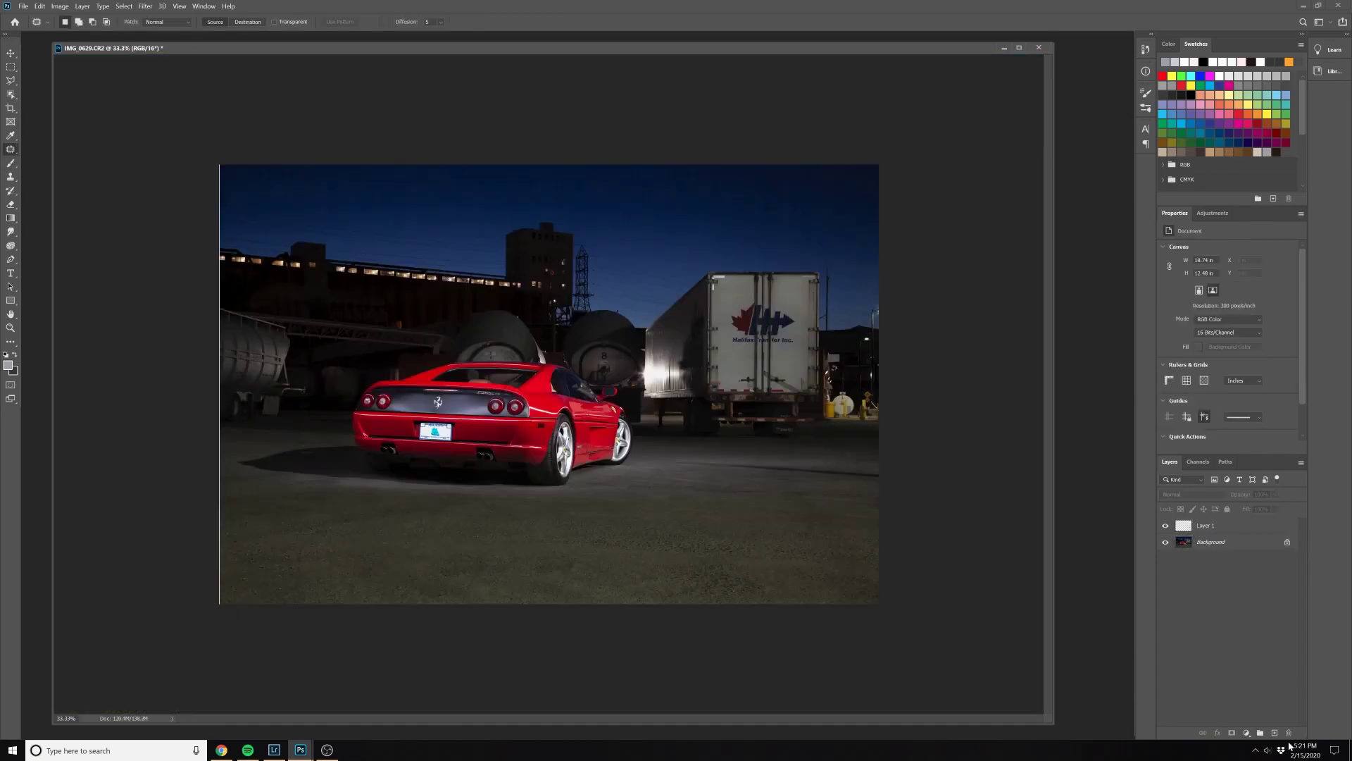
pyautogui.click(1275, 732)
pyautogui.doubleClick(1210, 526)
pyautogui.write('smoke')
pyautogui.press('Return')
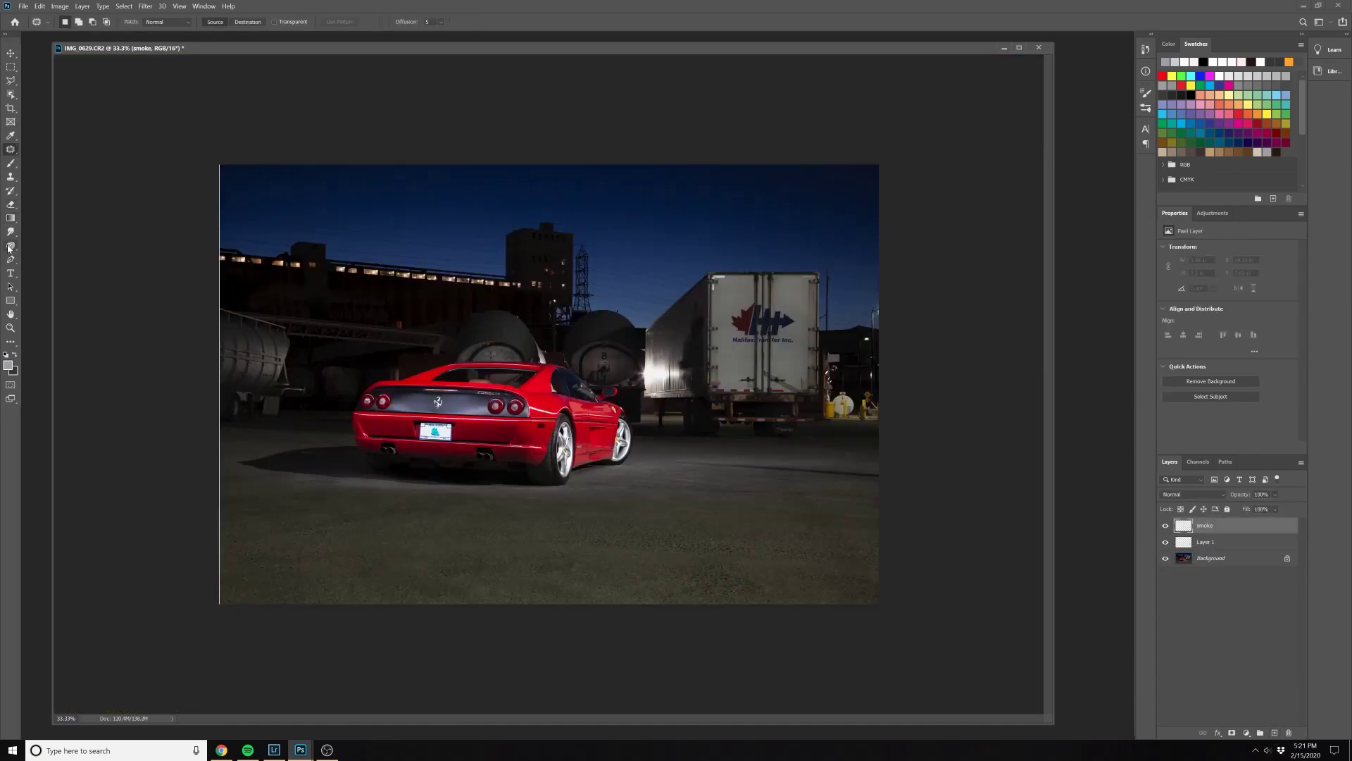
# Load the Phleam Fog Brush, sample a bluish grey, and enlarge the brush
pyautogui.click(10, 162)
pyautogui.click(74, 22)
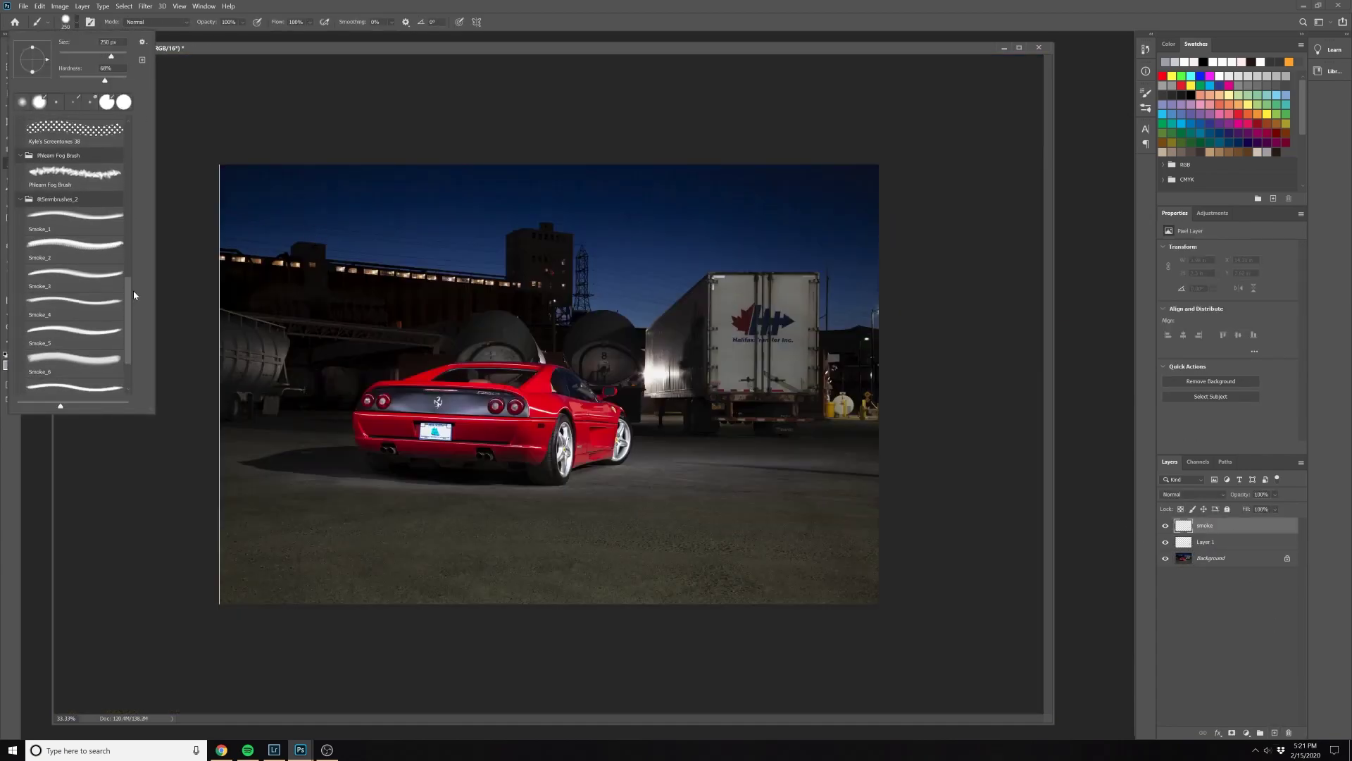
pyautogui.doubleClick(91, 177)
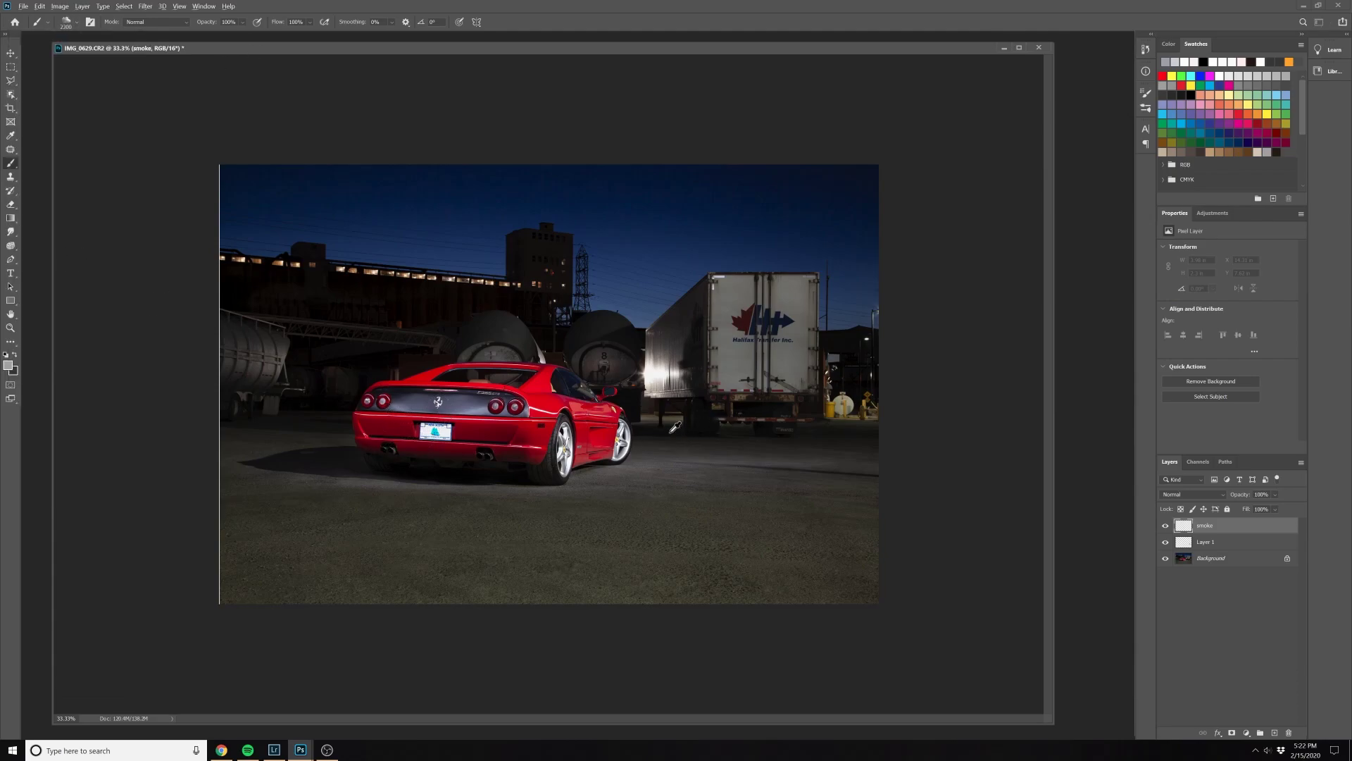
pyautogui.keyDown('alt'); pyautogui.click(623, 431); pyautogui.keyUp('alt')
pyautogui.press(']')
pyautogui.press(']')
pyautogui.press(']')
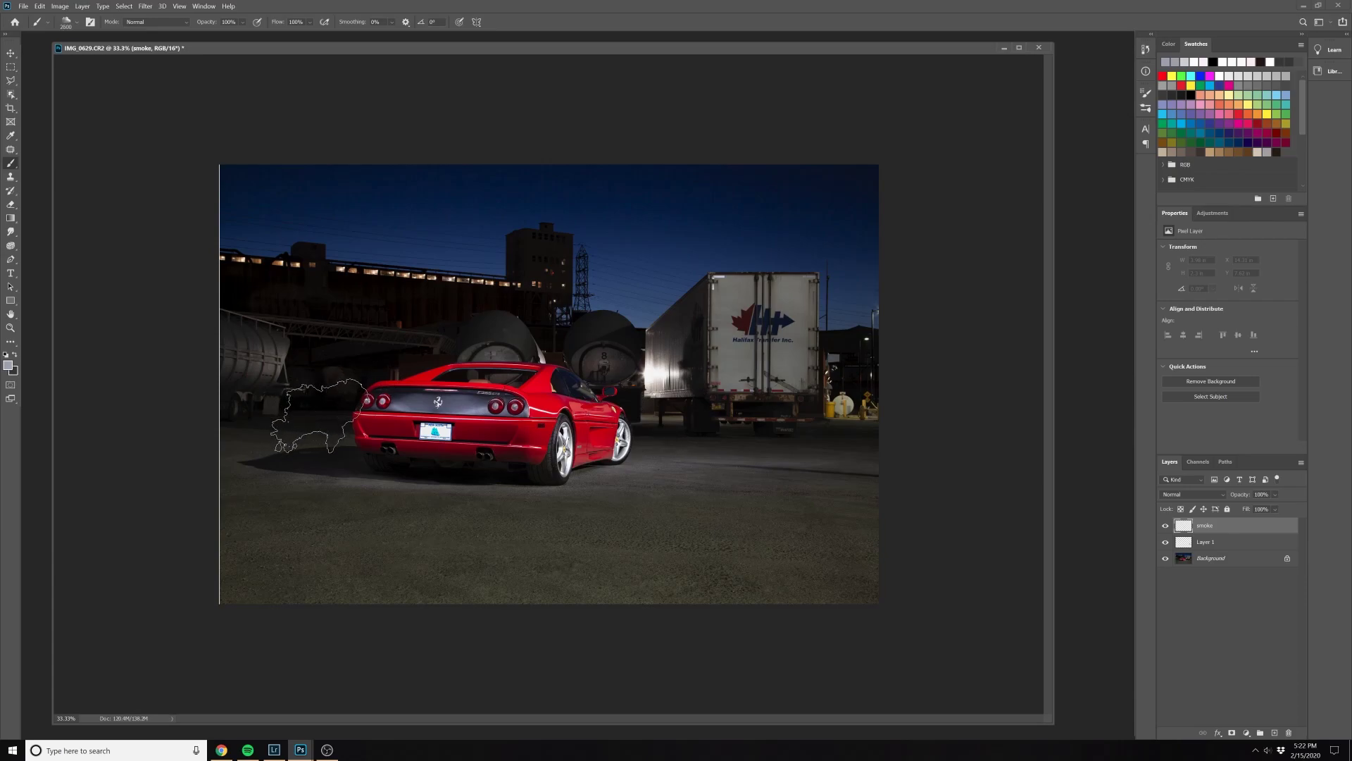
# Paint fog clouds left and right of the car, beside the truck, and at the left edge
pyautogui.click(317, 416)
pyautogui.click(711, 426)
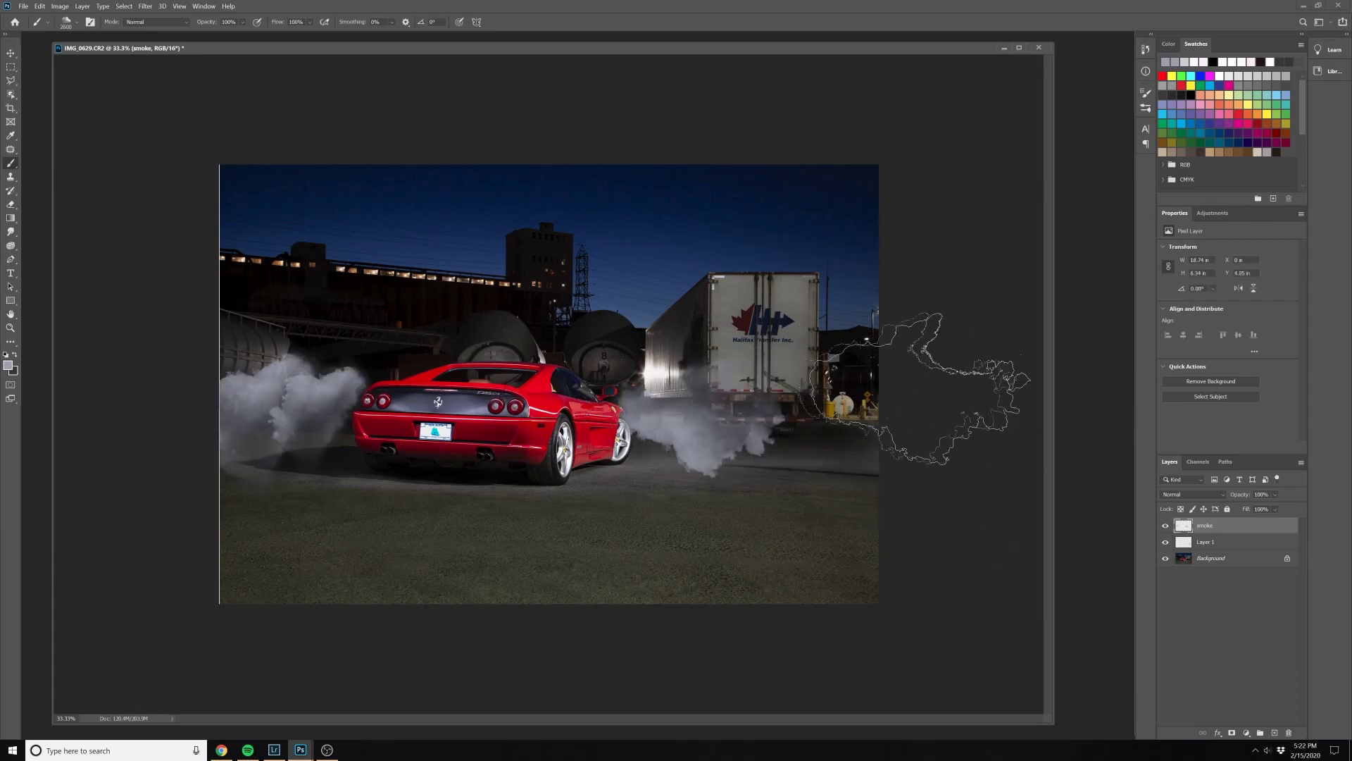
pyautogui.click(852, 408)
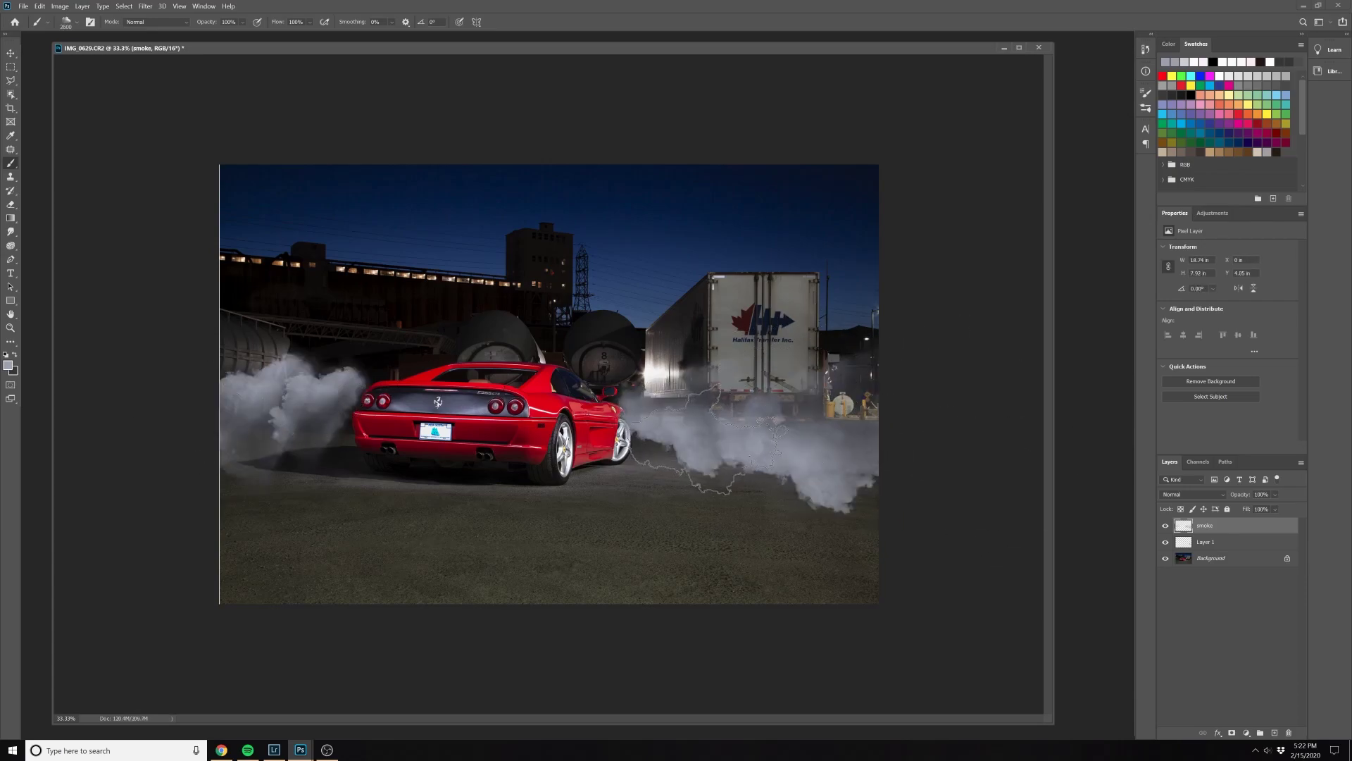
pyautogui.click(303, 422)
pyautogui.click(669, 423)
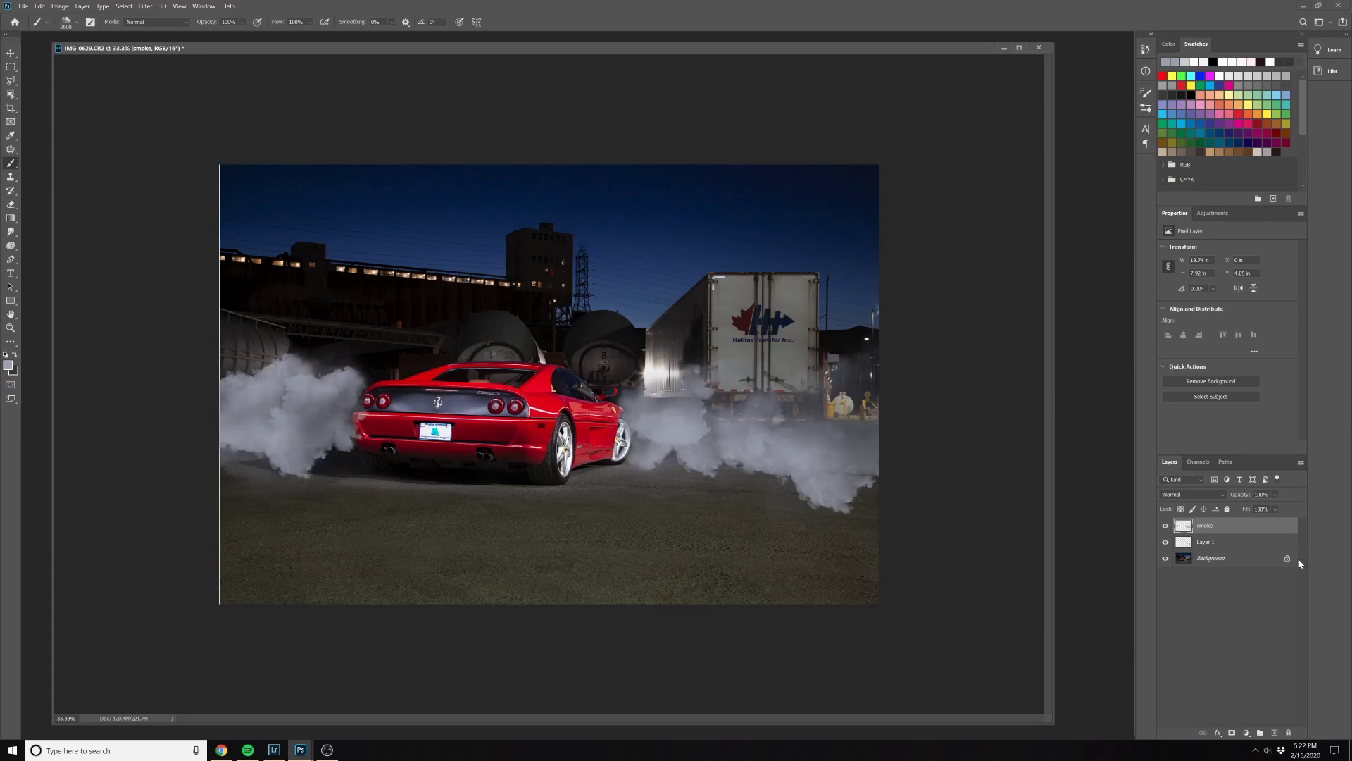
pyautogui.click(187, 376)
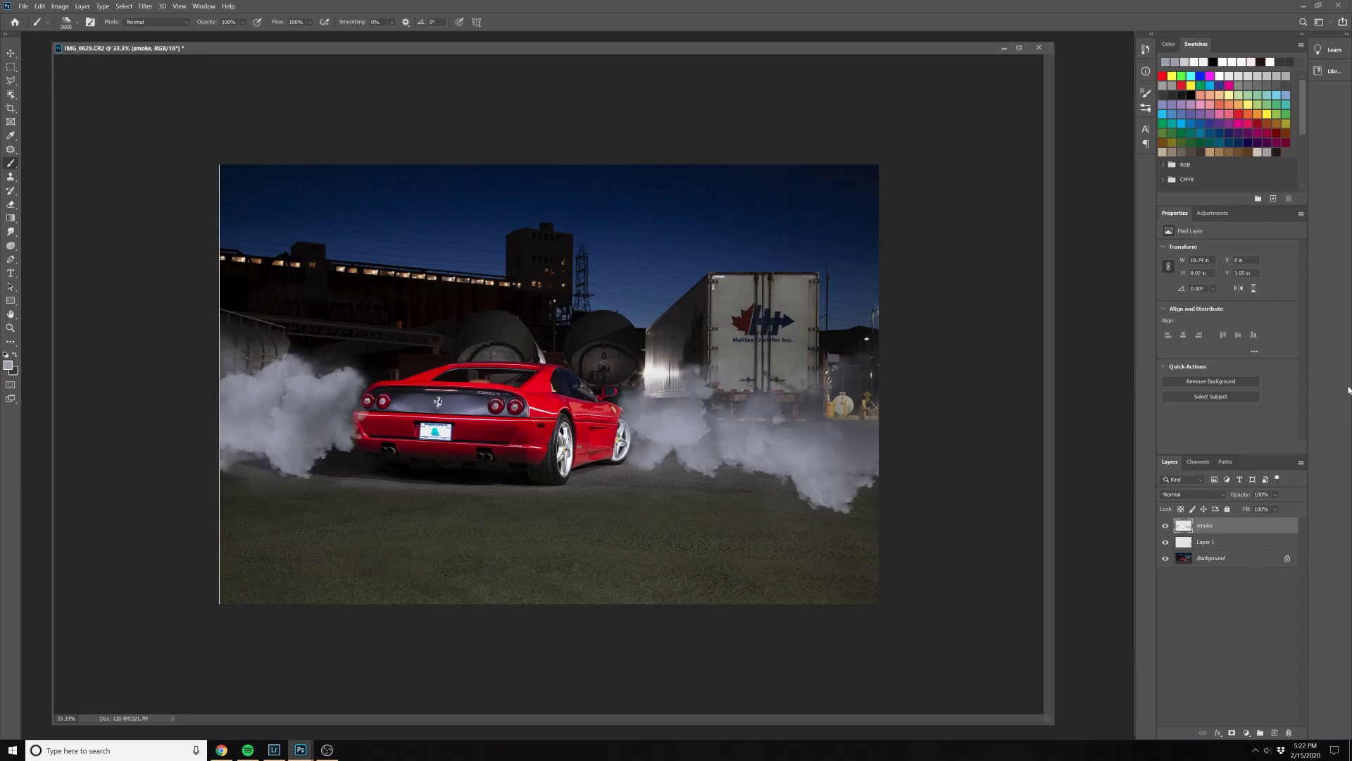
# Soften the smoke with a Gaussian Blur
pyautogui.click(144, 6)
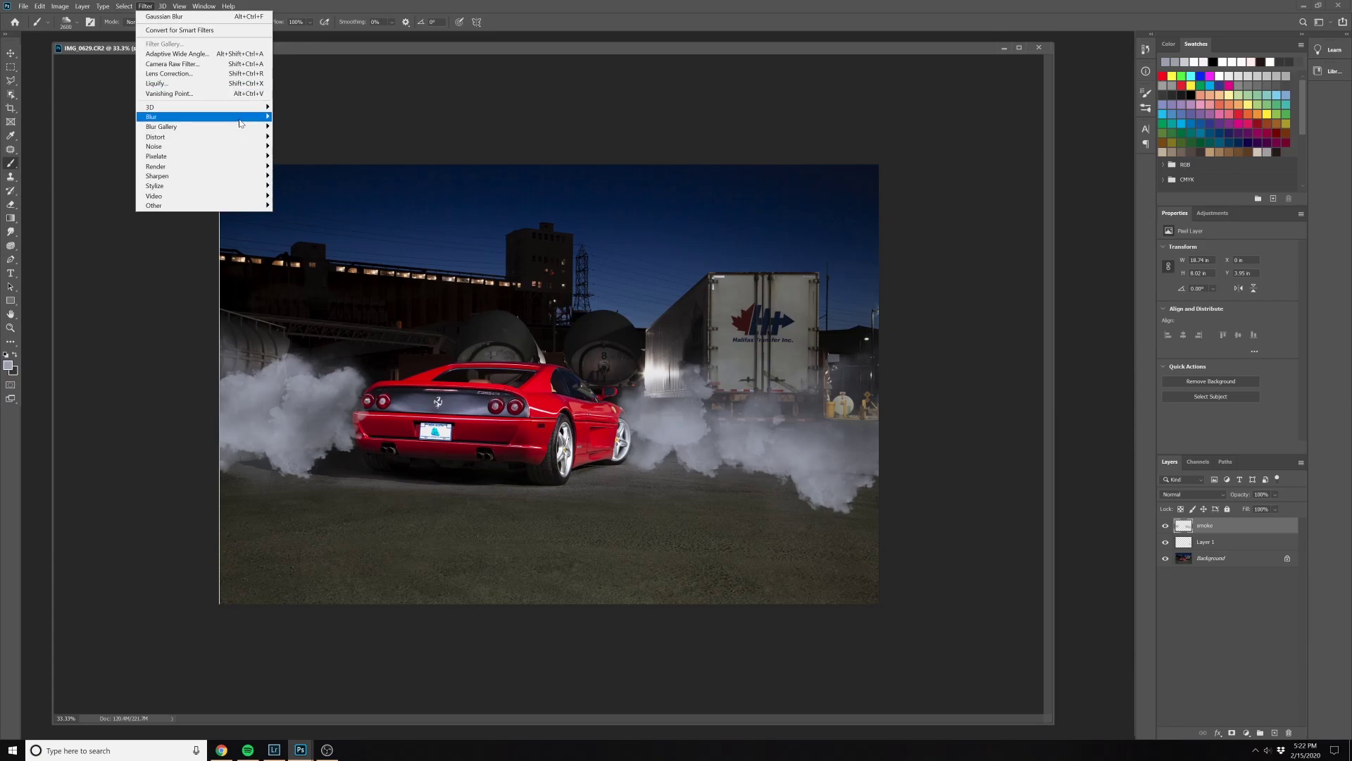
pyautogui.moveTo(183, 118)
pyautogui.click(301, 156)
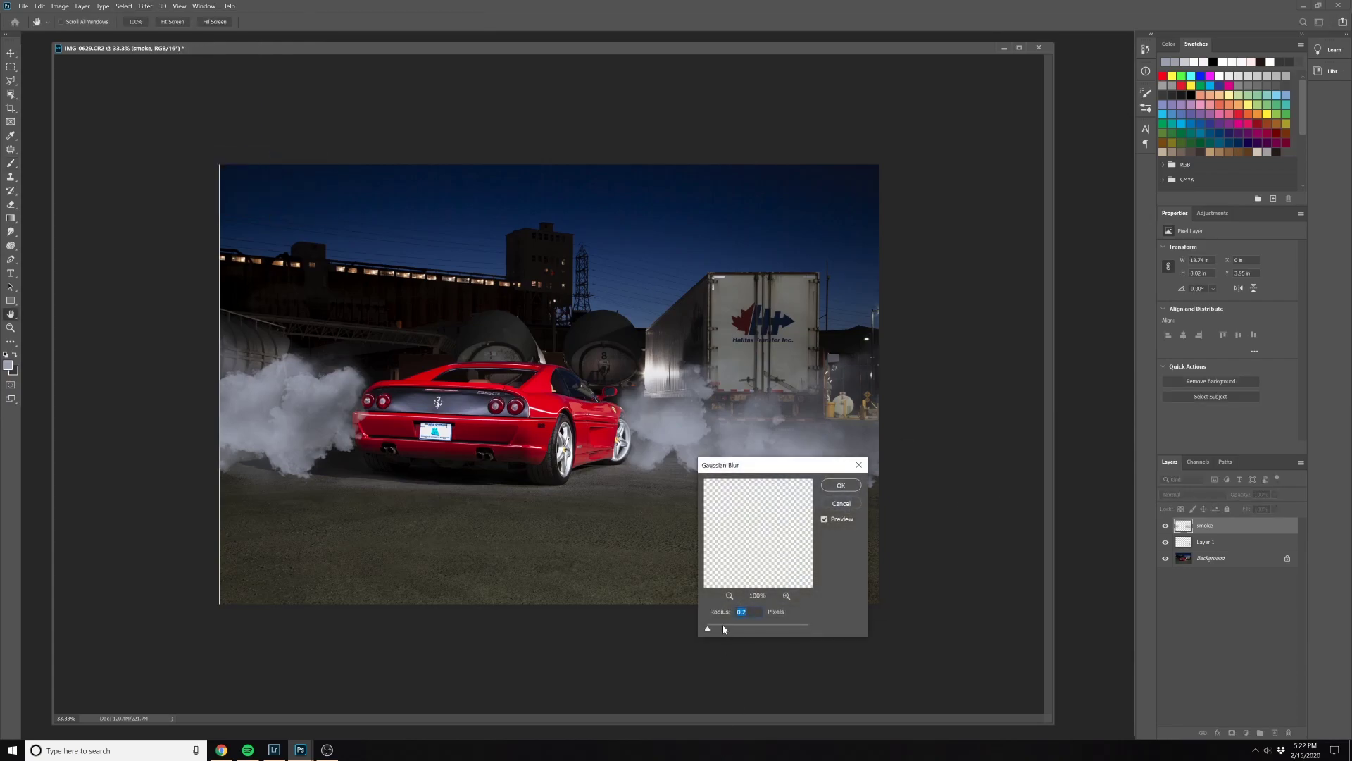
pyautogui.click(849, 489)
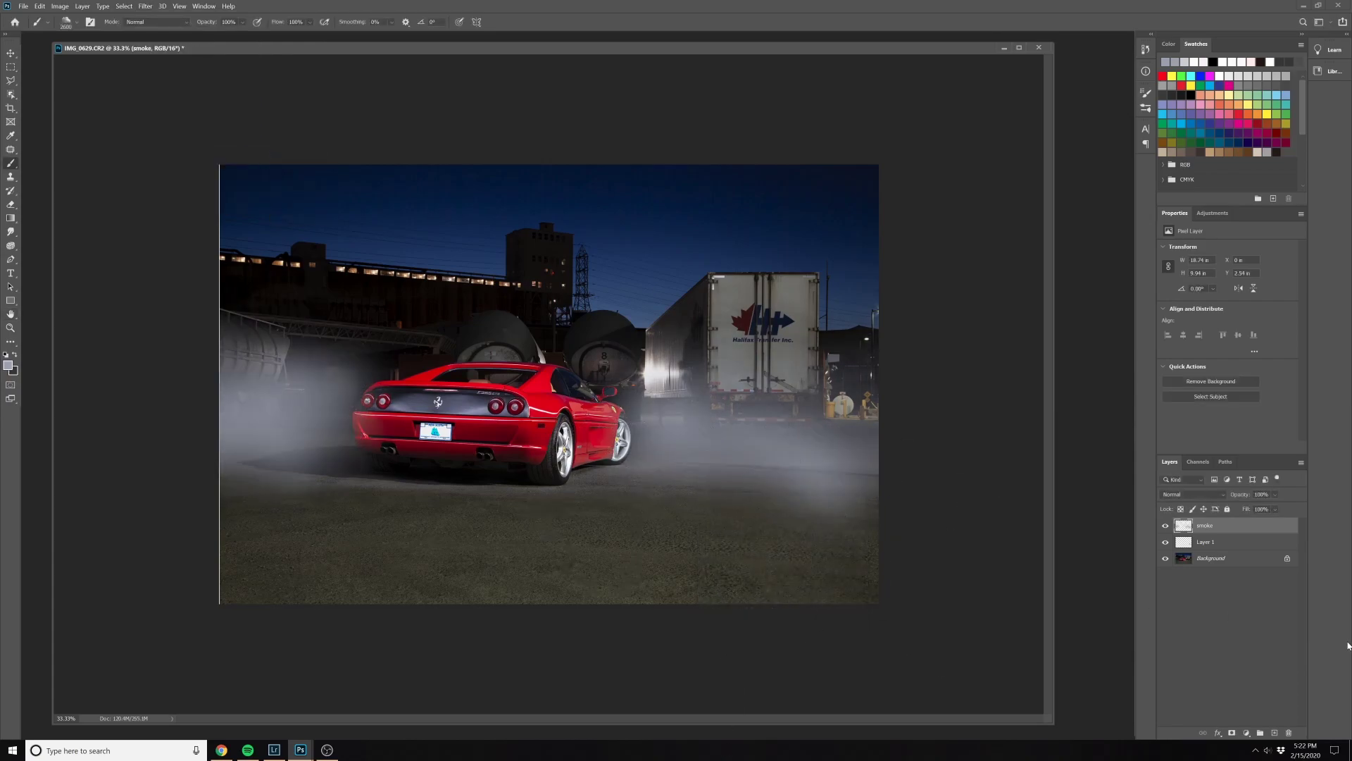
# Add a layer mask and paint out the lower-right smoke with a 1600 px soft round brush
pyautogui.click(1231, 733)
pyautogui.click(66, 21)
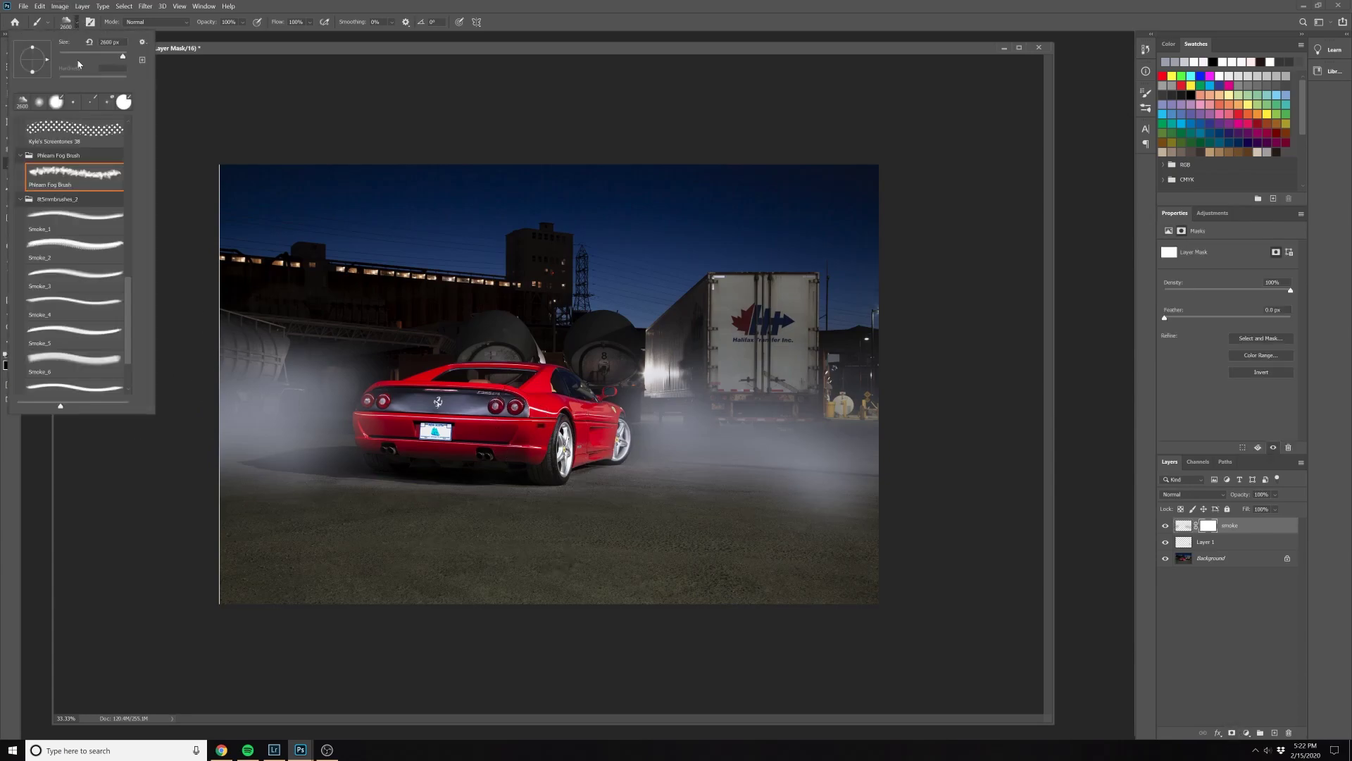
pyautogui.moveTo(128, 293); pyautogui.dragTo(127, 121)
pyautogui.click(79, 139)
pyautogui.click(273, 47)
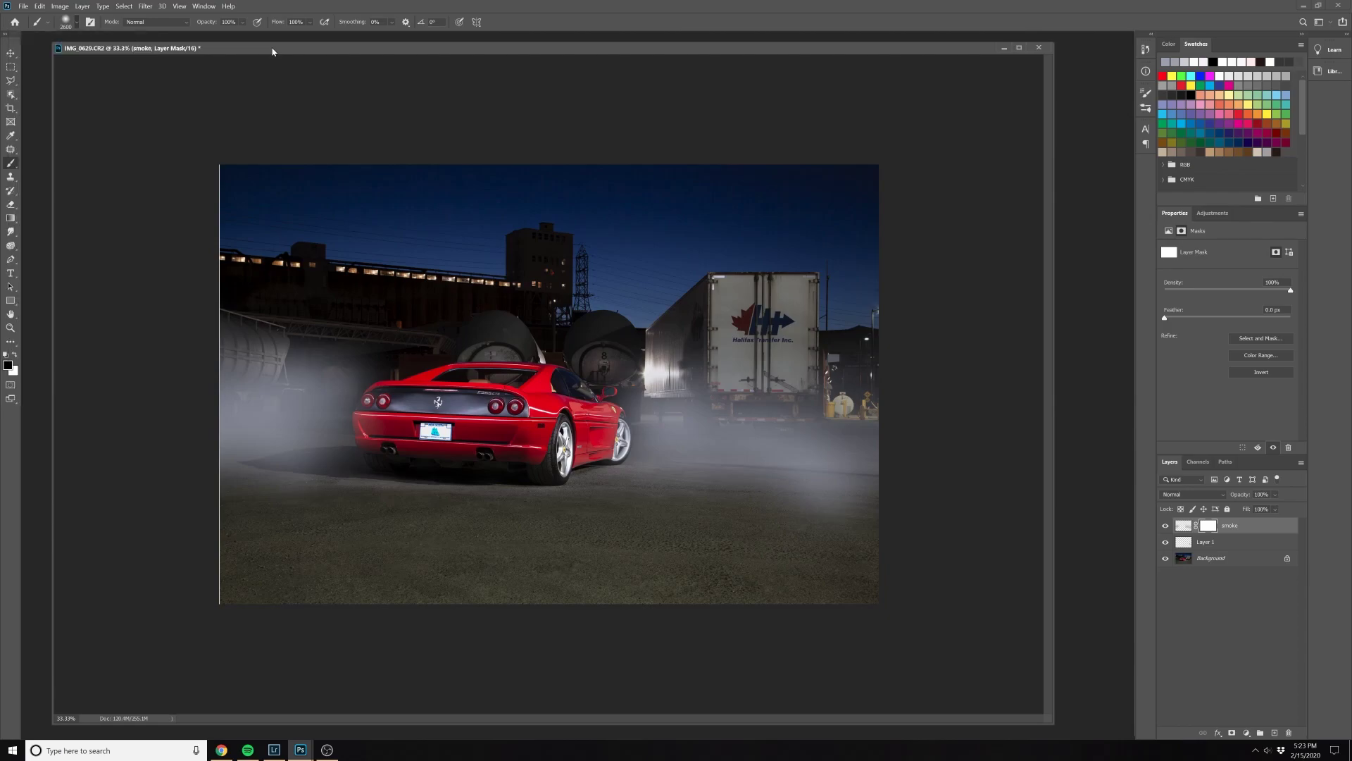
pyautogui.press('[')
pyautogui.press('[')
pyautogui.press('[')
pyautogui.press('[')
pyautogui.press('[')
pyautogui.press('[')
pyautogui.press('[')
pyautogui.press('[')
pyautogui.press('[')
pyautogui.press('[')
pyautogui.press('[')
pyautogui.press('[')
pyautogui.press('[')
pyautogui.press(']')
pyautogui.press(']')
pyautogui.press(']')
pyautogui.moveTo(873, 598)
pyautogui.mouseDown()
pyautogui.moveTo(815, 574)
pyautogui.moveTo(641, 581)
pyautogui.moveTo(270, 562)
pyautogui.moveTo(978, 593)
pyautogui.moveTo(736, 583)
pyautogui.moveTo(647, 594)
pyautogui.moveTo(1038, 600)
pyautogui.mouseUp()
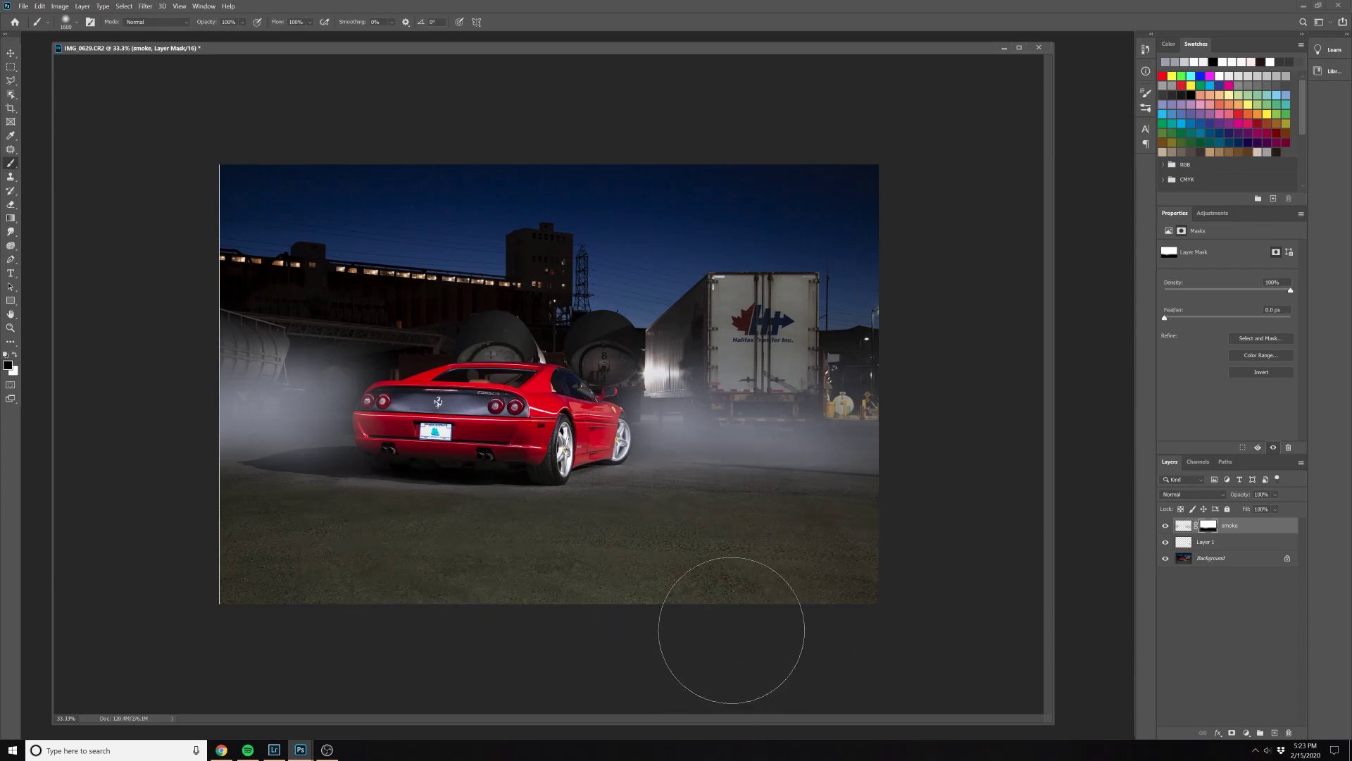
# Lower the smoke layer's opacity to 20% and toggle its visibility to compare
pyautogui.click(1275, 494)
pyautogui.moveTo(1294, 506); pyautogui.dragTo(1259, 510)
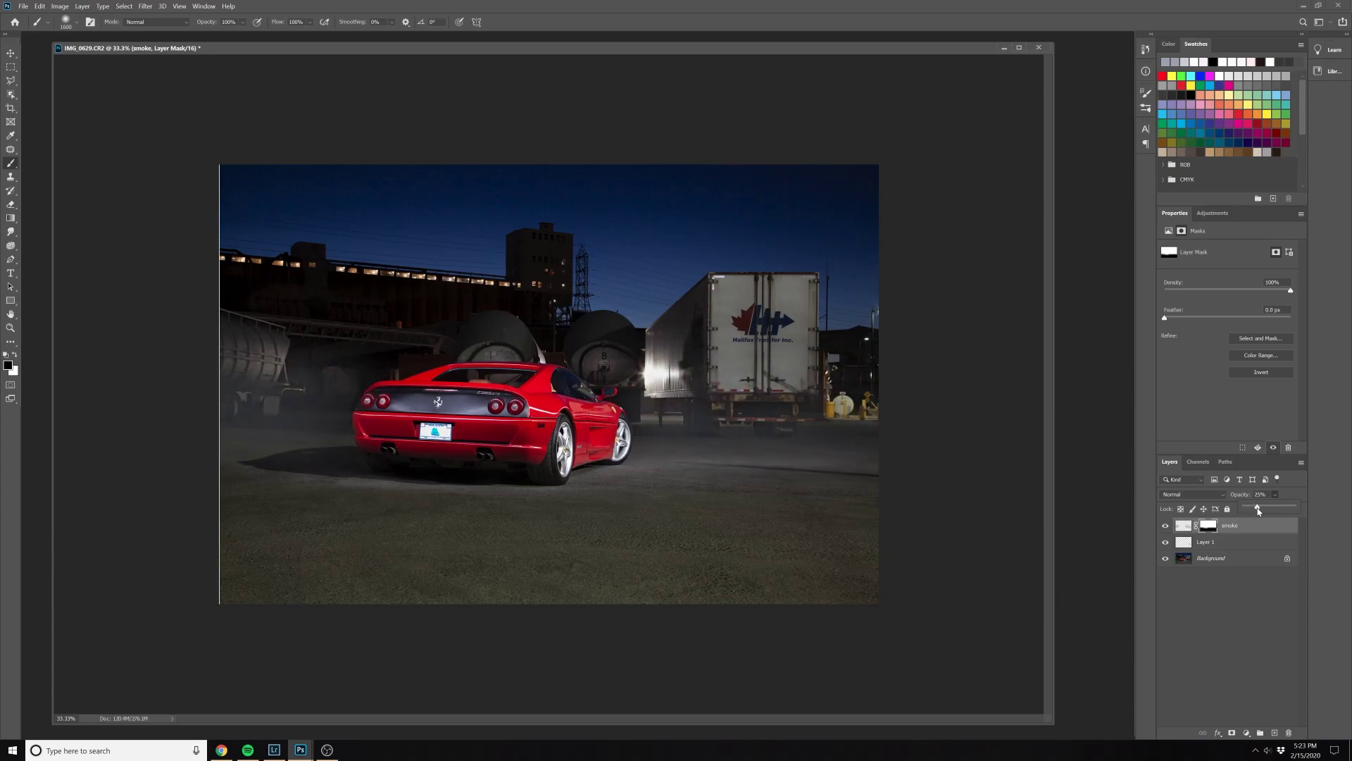
pyautogui.click(1166, 526)
pyautogui.click(1165, 526)
pyautogui.click(1166, 527)
pyautogui.click(1165, 527)
# Stretch the smoke wider to the right and shift it slightly left, then compare
pyautogui.hotkey('ctrl', 't')
pyautogui.moveTo(878, 428); pyautogui.dragTo(990, 428)
pyautogui.moveTo(828, 450)
pyautogui.mouseDown()
pyautogui.moveTo(807, 450)
pyautogui.moveTo(838, 450)
pyautogui.mouseUp()
pyautogui.press('Return')
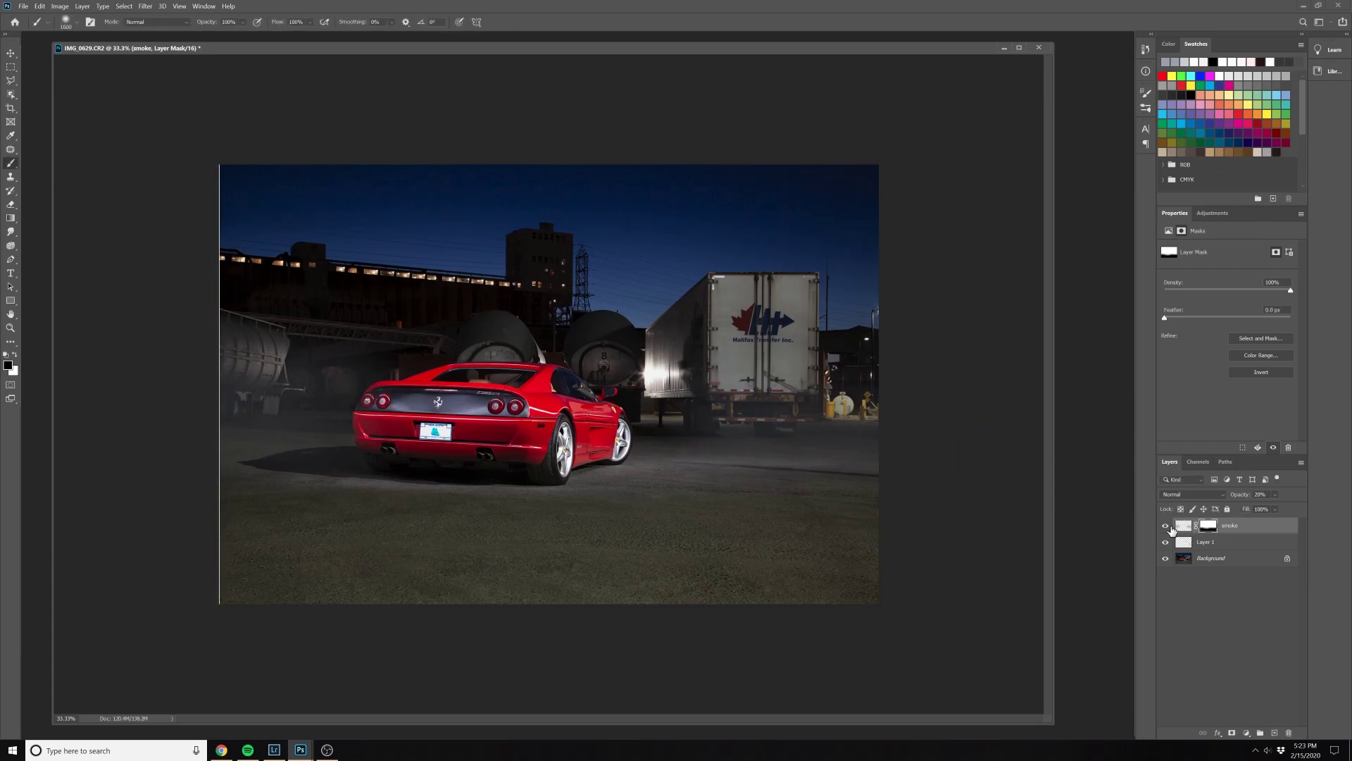
pyautogui.click(1166, 526)
pyautogui.click(1166, 526)
# Rotate the lens flare layer about 140° with Free Transform
pyautogui.click(1166, 526)
pyautogui.click(1166, 526)
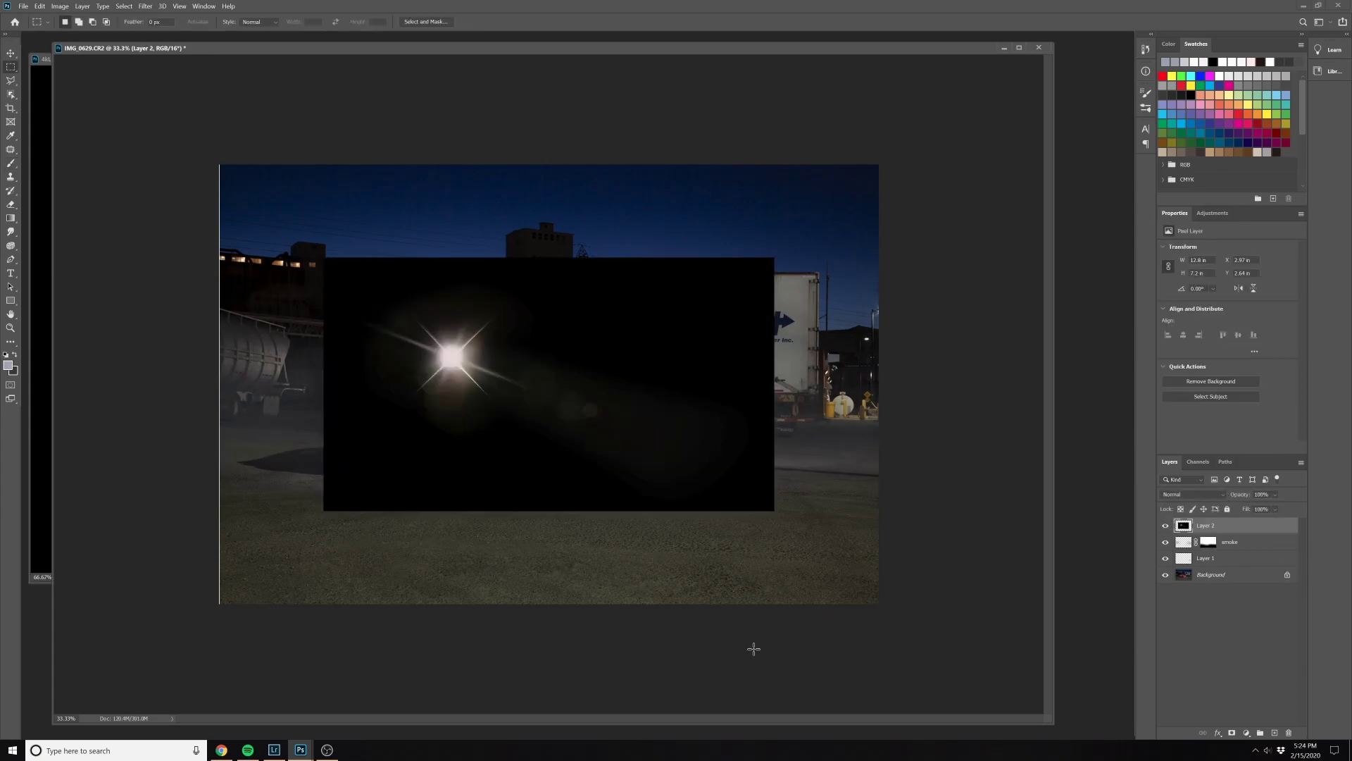
pyautogui.hotkey('ctrl', 't')
pyautogui.moveTo(764, 528); pyautogui.dragTo(159, 387)
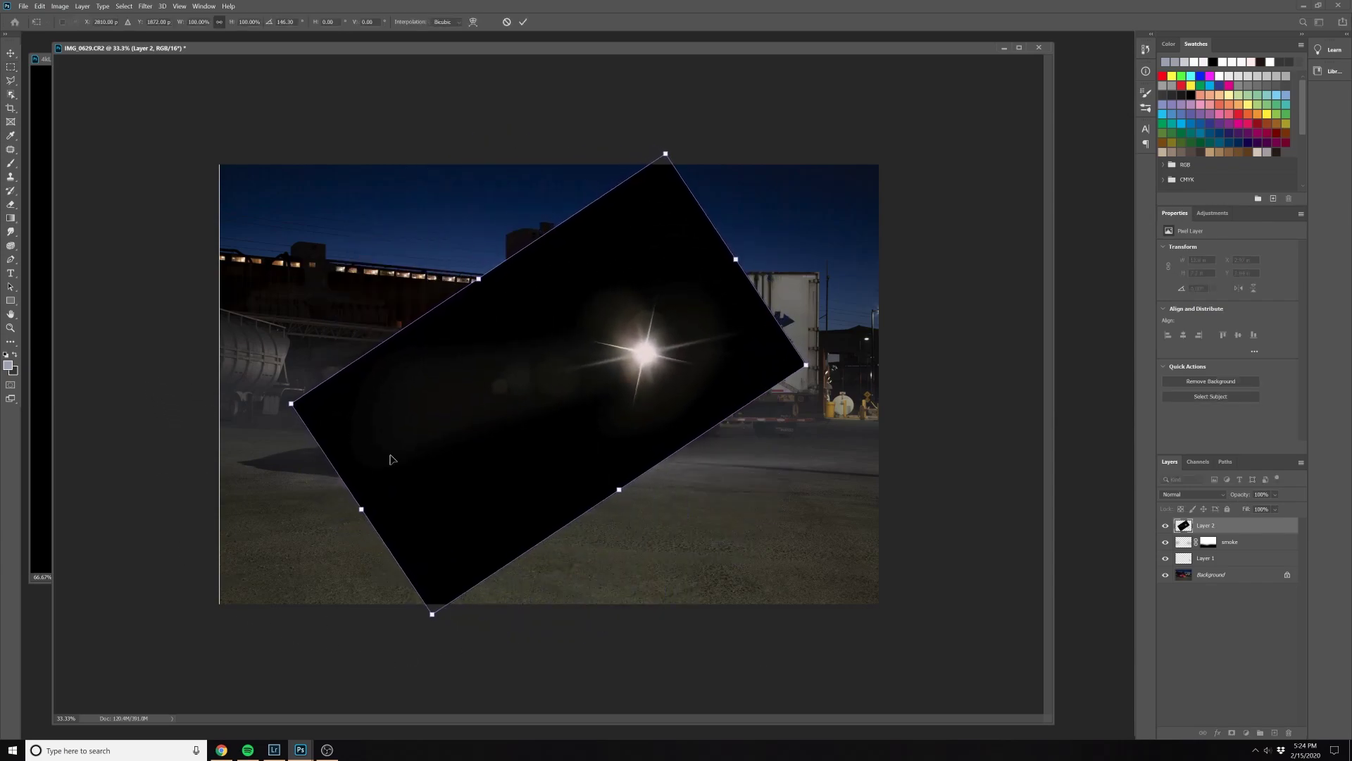
pyautogui.press('Return')
# Set the flare layer to Screen blend mode and move it beside the trailer
pyautogui.click(1192, 493)
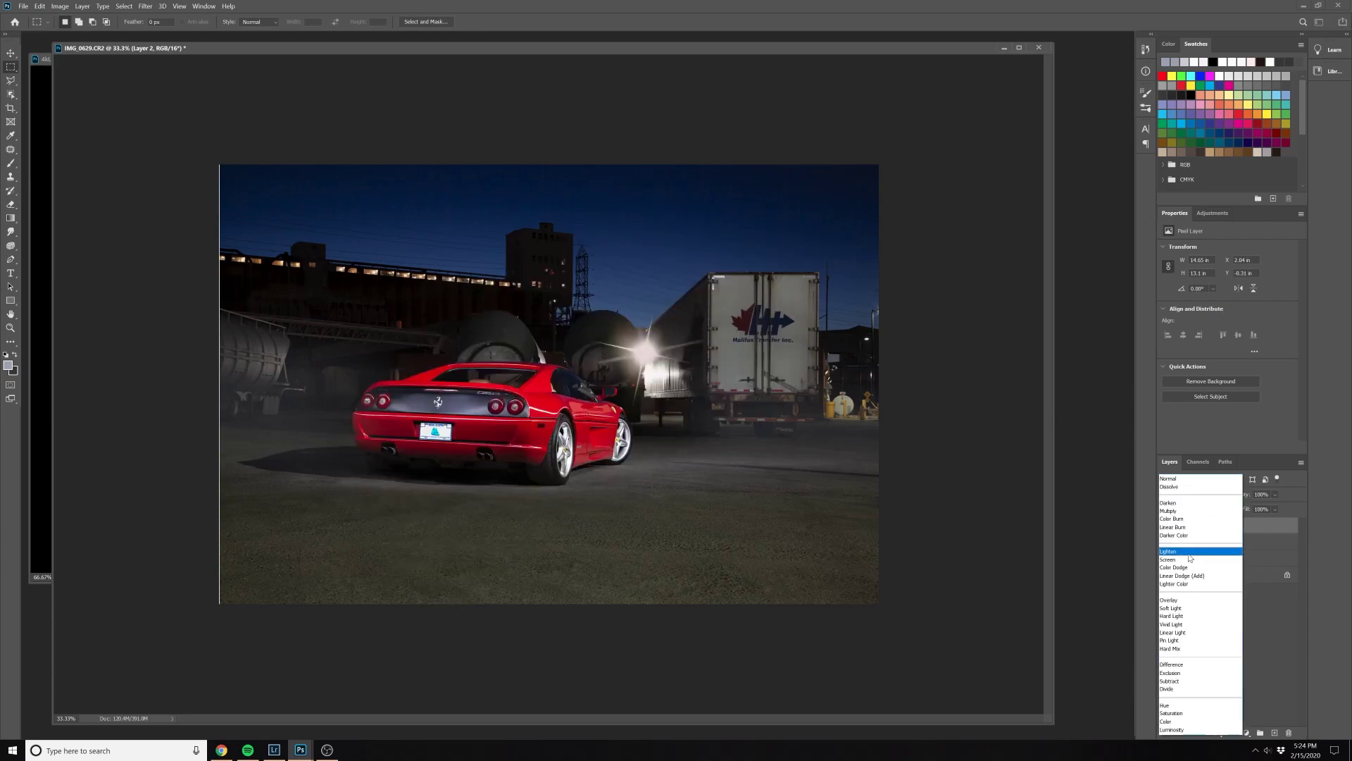
pyautogui.click(1189, 559)
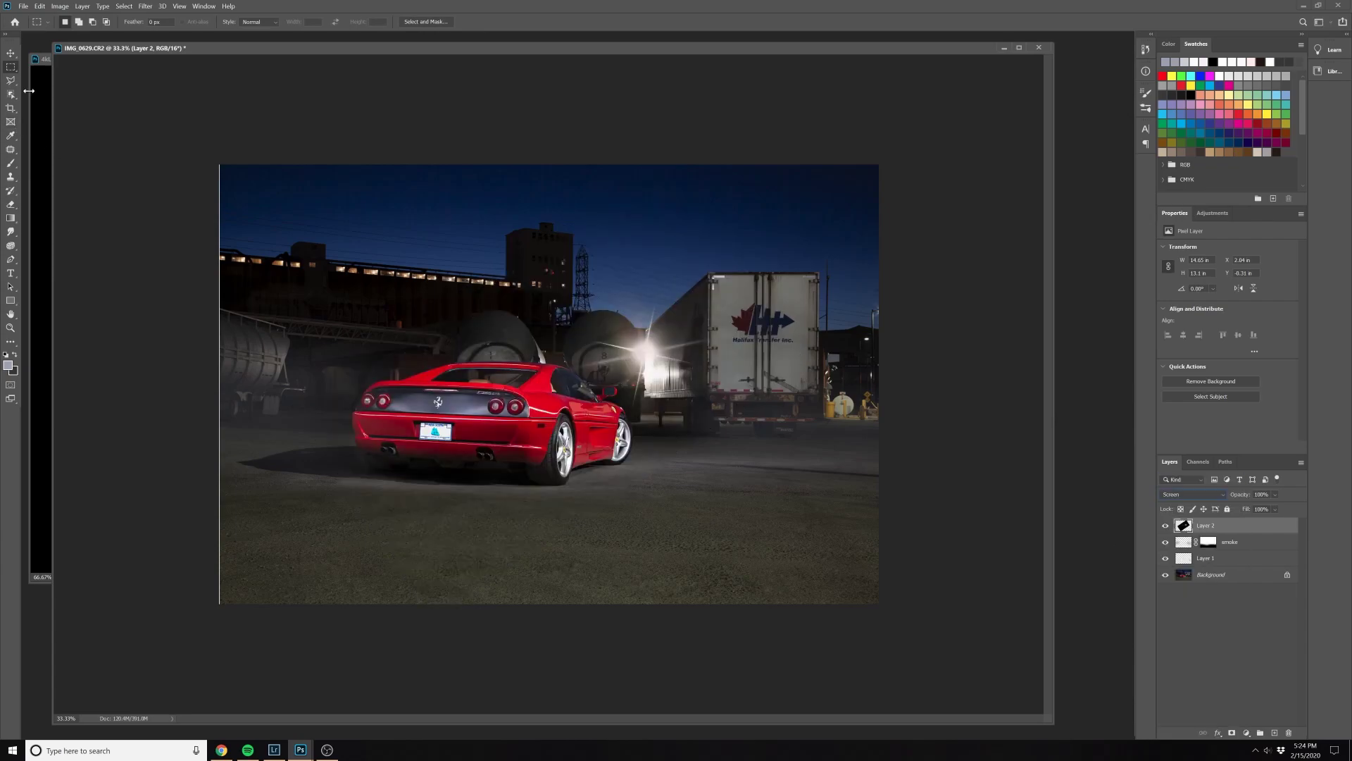
pyautogui.press('v')
pyautogui.moveTo(720, 376); pyautogui.dragTo(886, 315)
# Darken the flare's midtones to 0.84 with a Levels adjustment
pyautogui.hotkey('ctrl', 'l')
pyautogui.moveTo(956, 541); pyautogui.dragTo(968, 549)
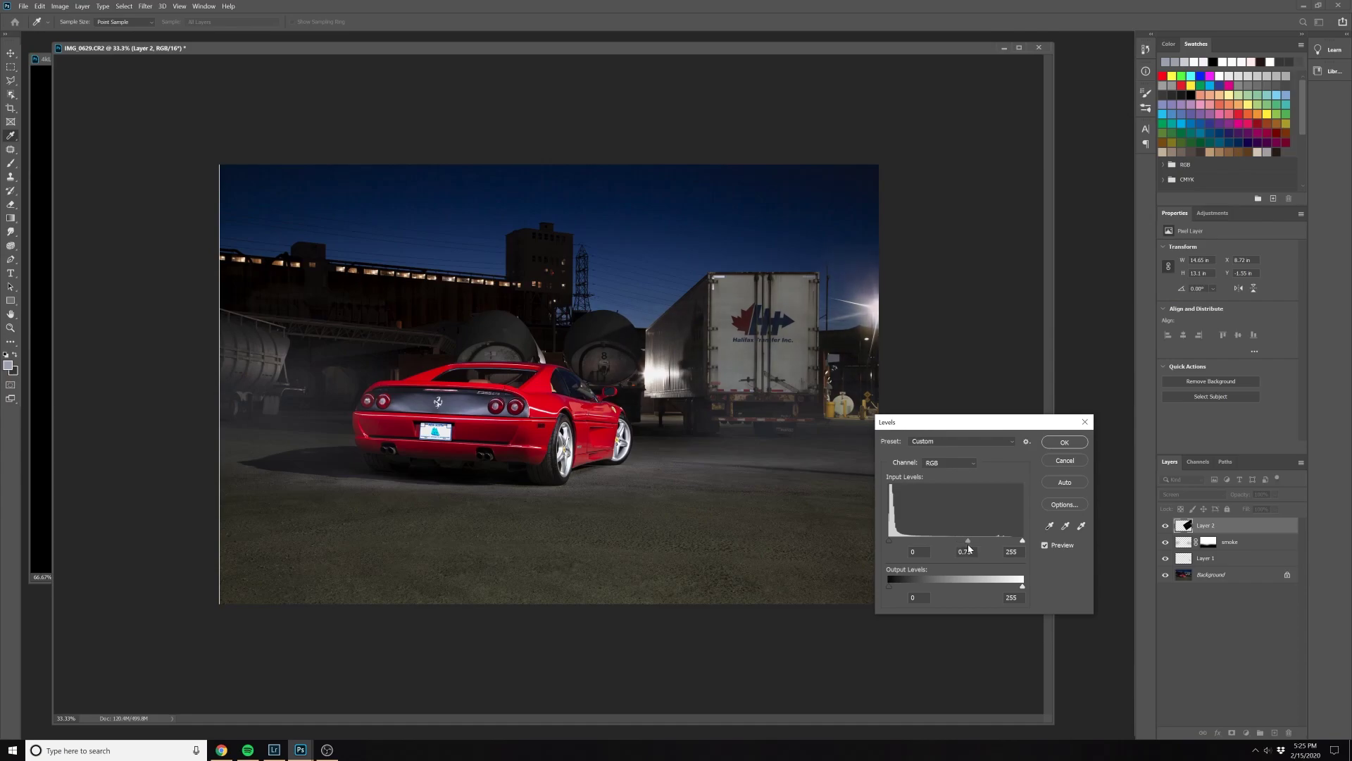
pyautogui.click(1065, 441)
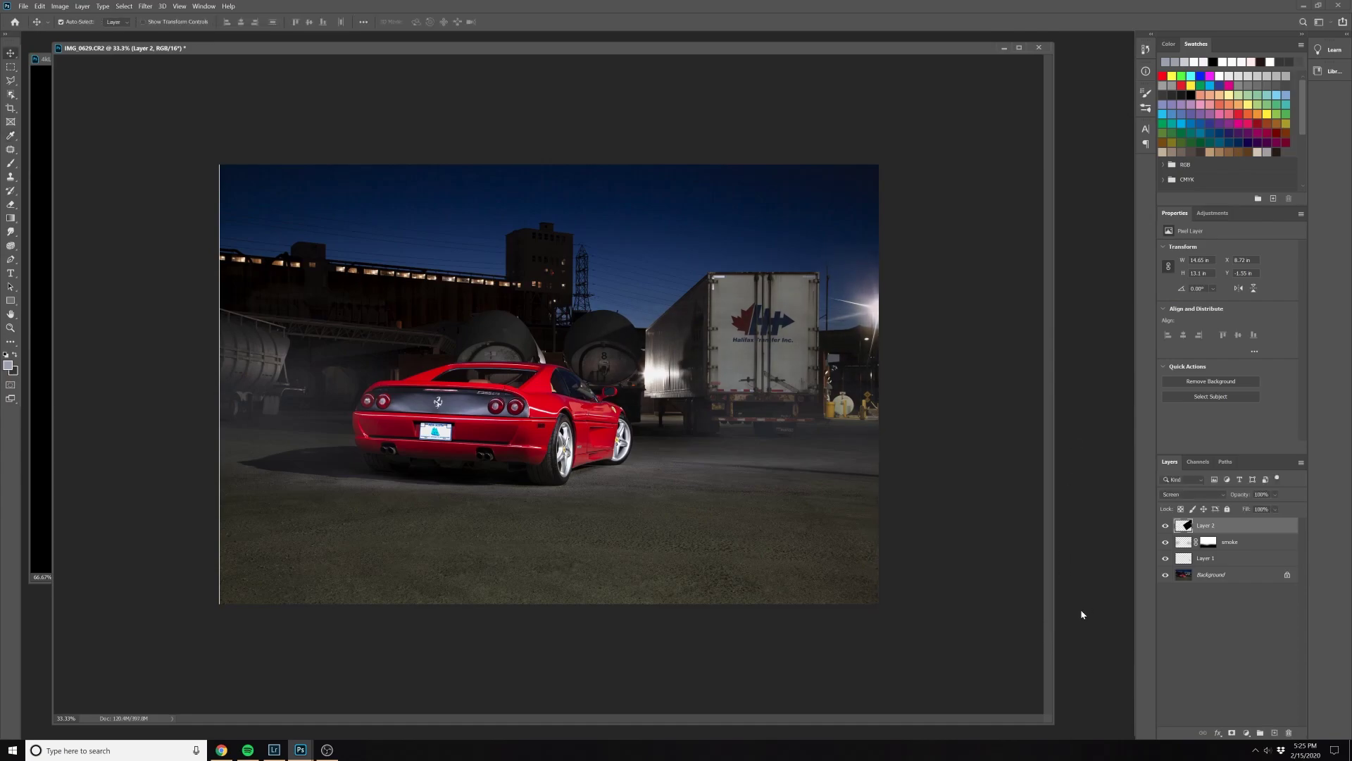
# Drag a rectangular marquee from top-right to lower-left, excluding thin left and bottom strips
pyautogui.click(11, 67)
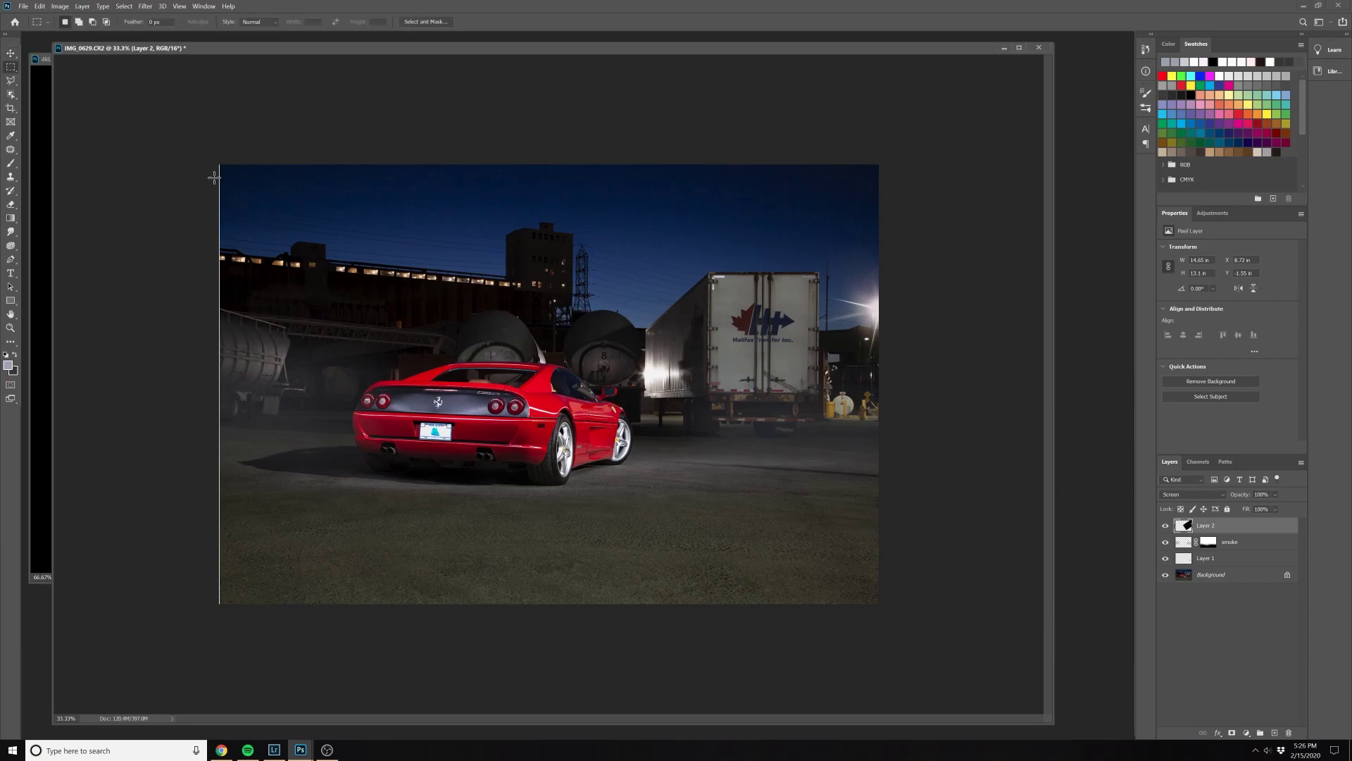
pyautogui.moveTo(886, 176); pyautogui.dragTo(230, 570)
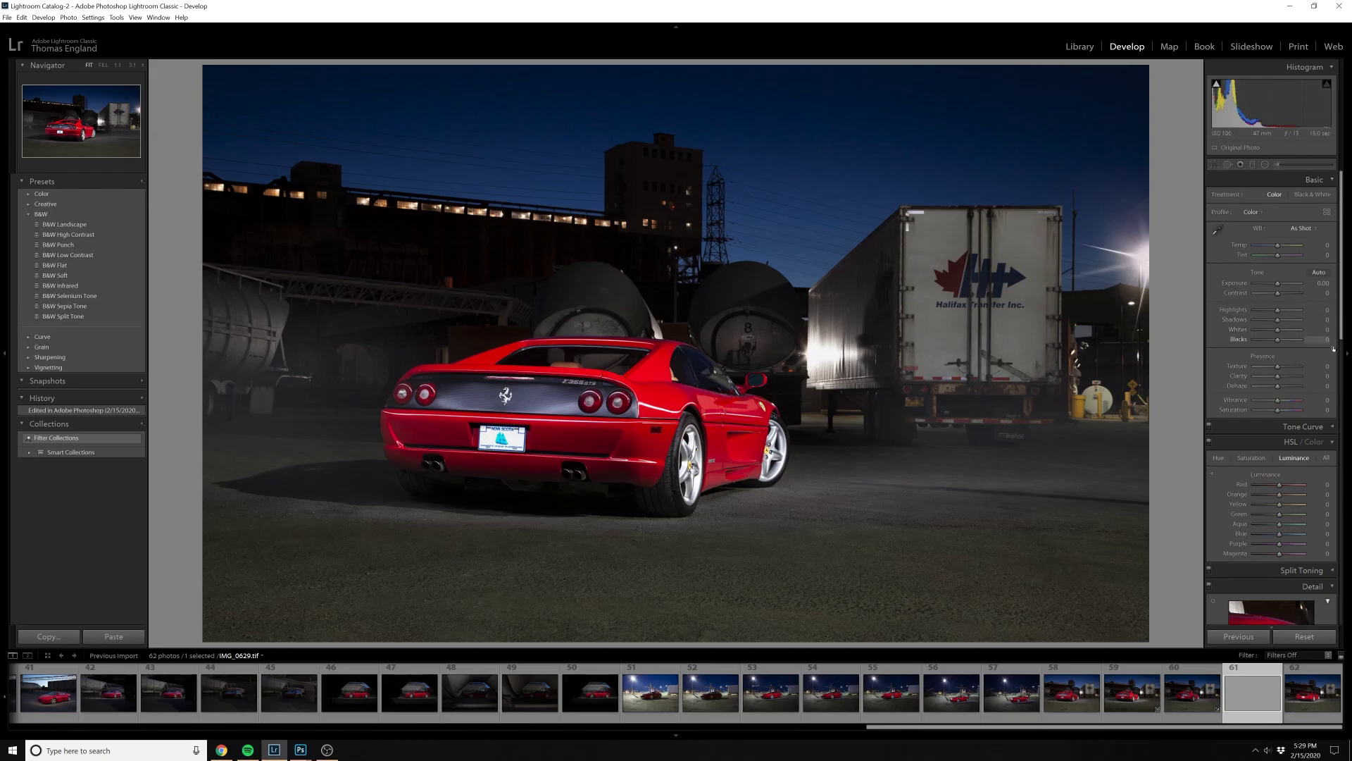
# Try a slight post-crop vignette, then reset its amount to 0
pyautogui.scroll(-10, 1278, 423)
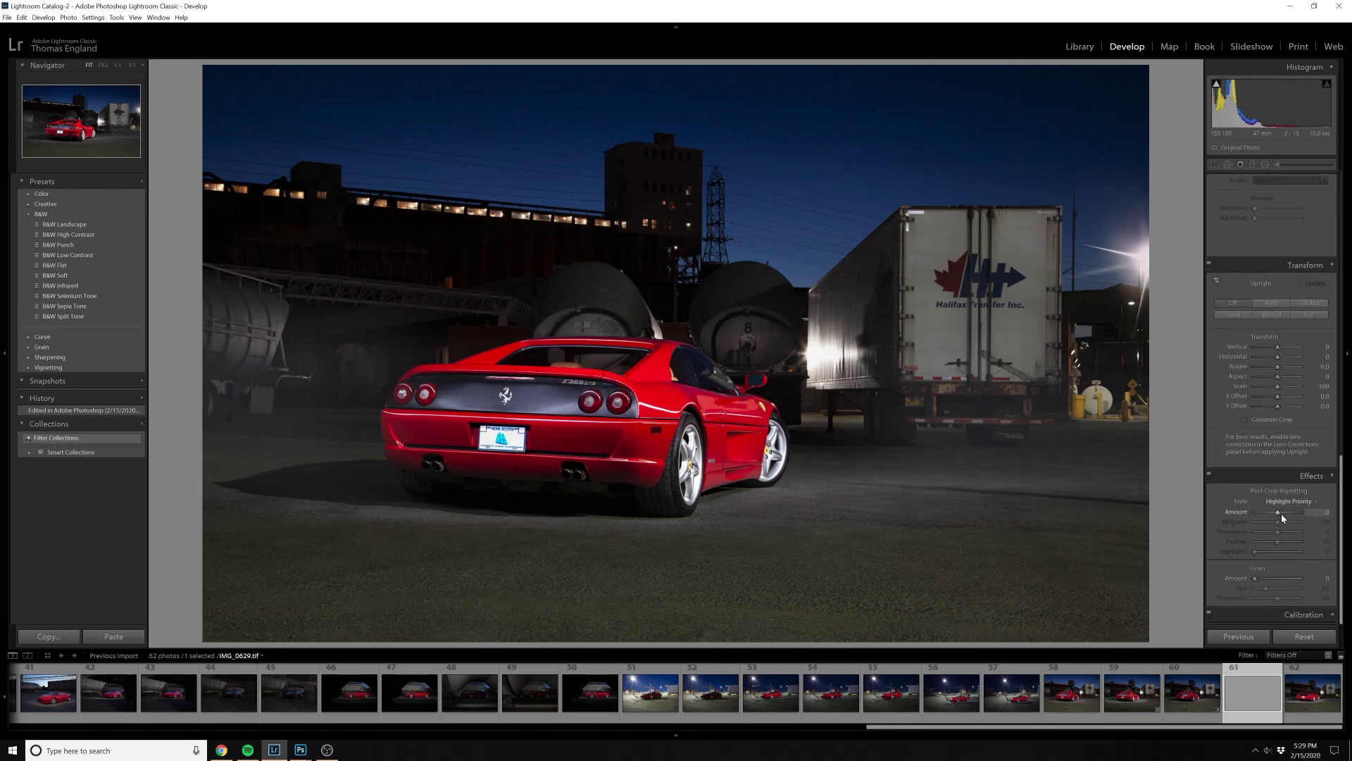
pyautogui.moveTo(1279, 517); pyautogui.dragTo(1276, 517)
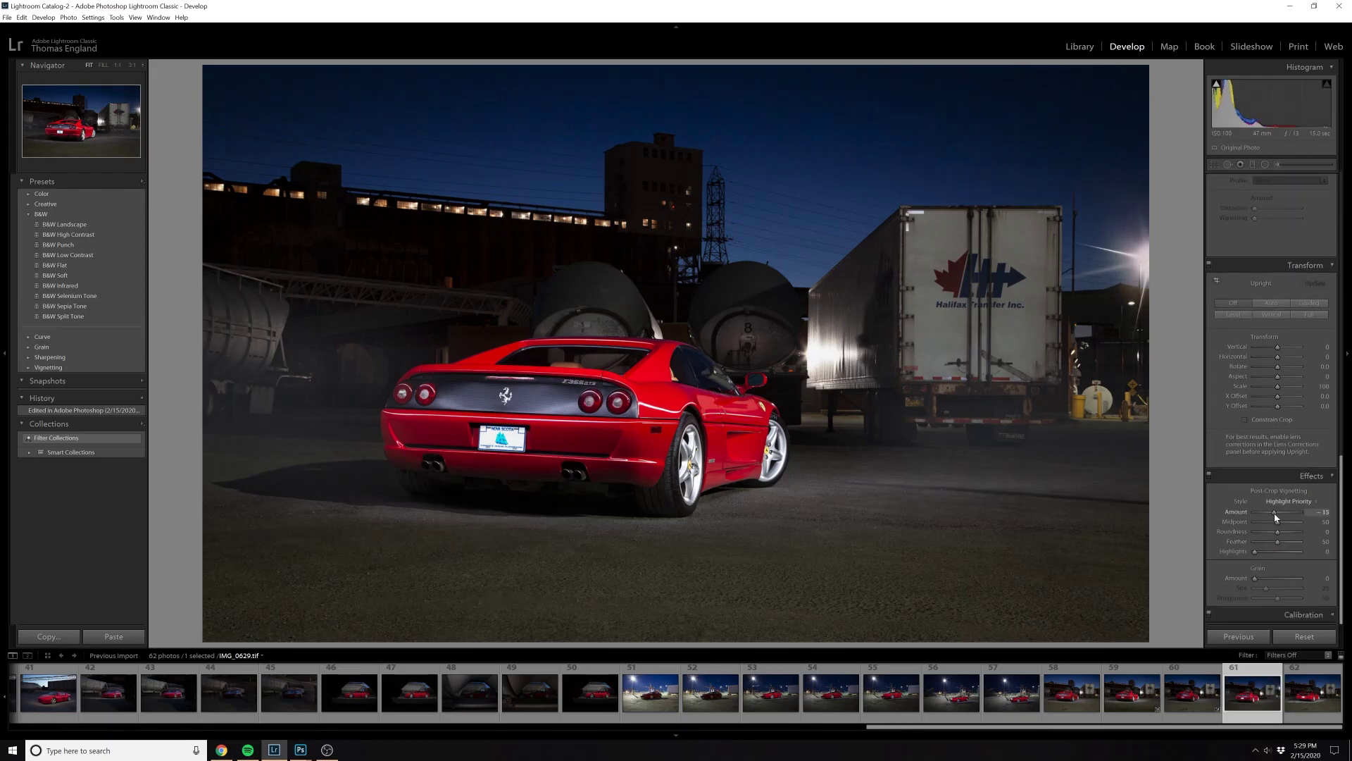
pyautogui.doubleClick(1231, 512)
# Add a graduated filter over the lower foreground with Clarity 0 and Exposure -0.77
pyautogui.click(1252, 163)
pyautogui.moveTo(687, 643); pyautogui.dragTo(694, 479)
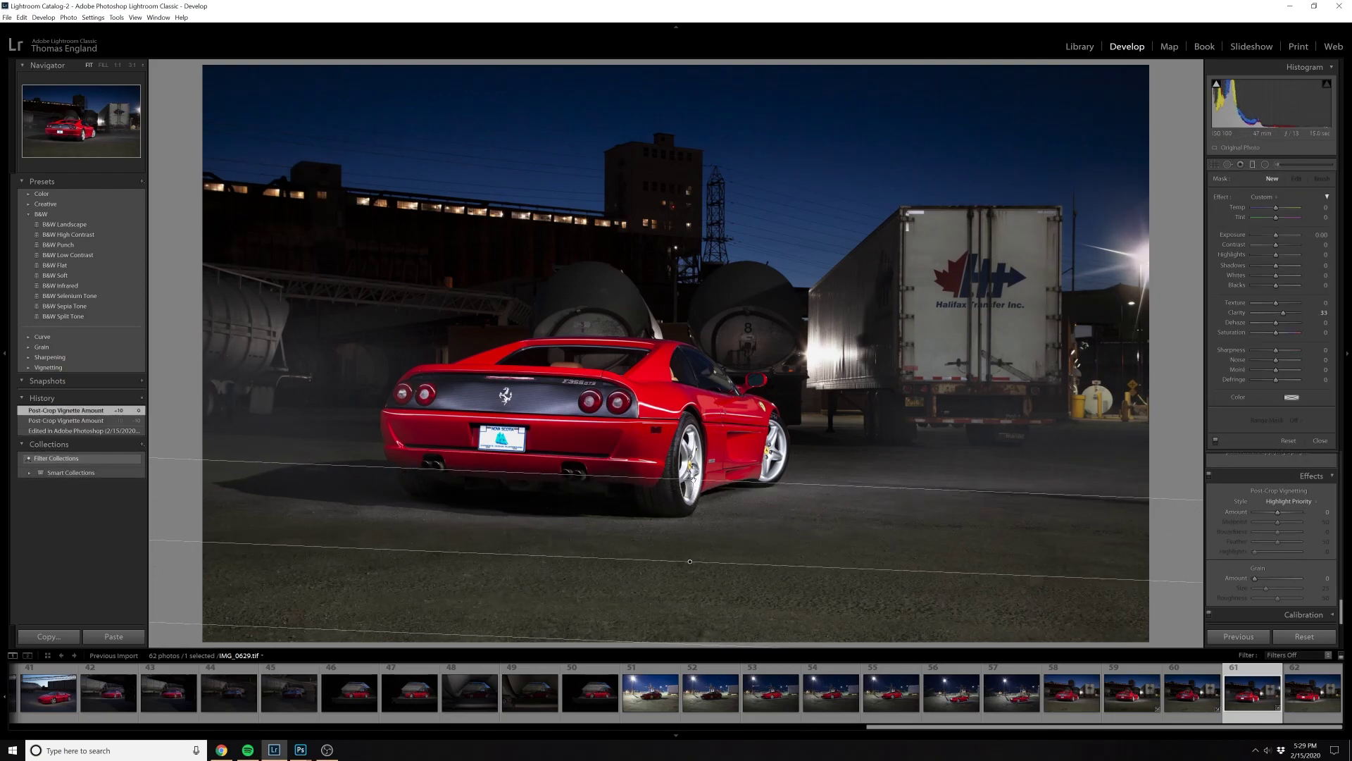
pyautogui.doubleClick(1237, 312)
pyautogui.moveTo(1275, 237); pyautogui.dragTo(1271, 237)
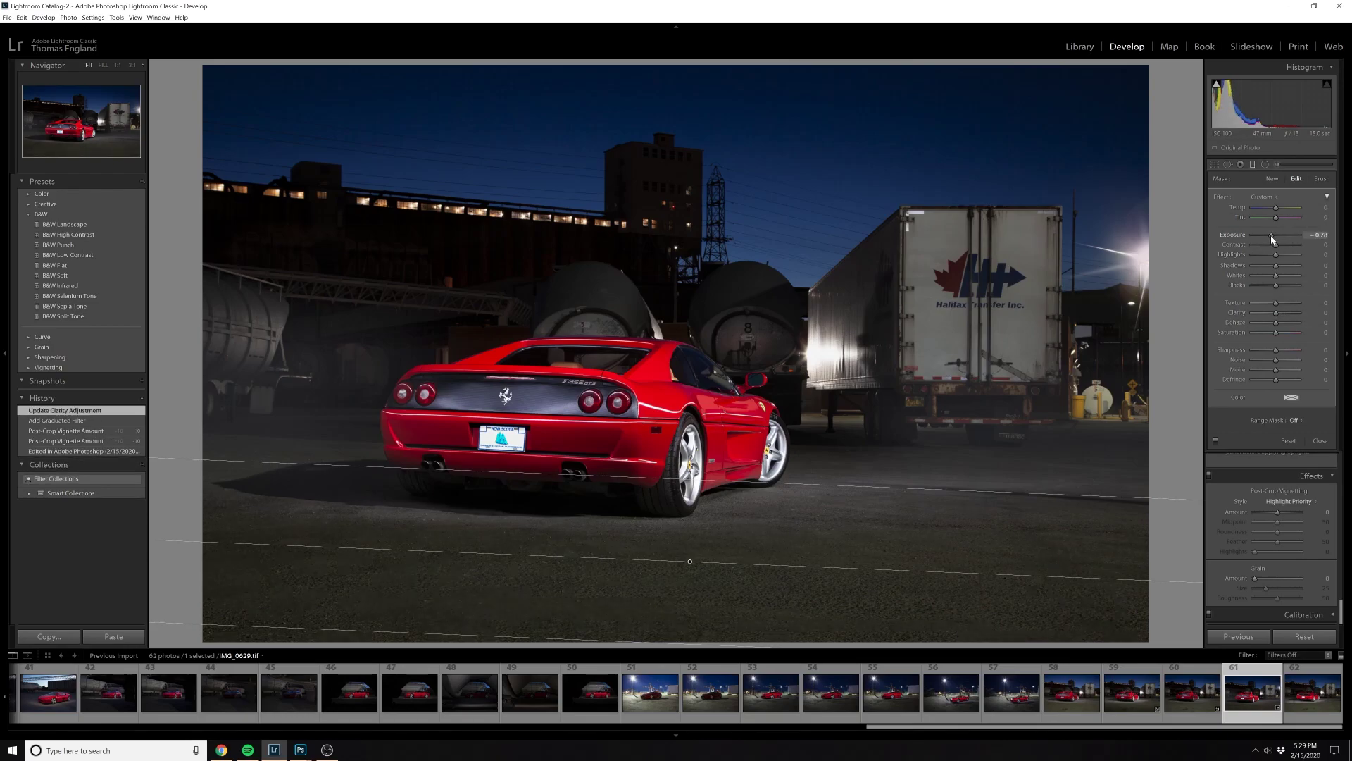
pyautogui.moveTo(1273, 239); pyautogui.dragTo(1275, 238)
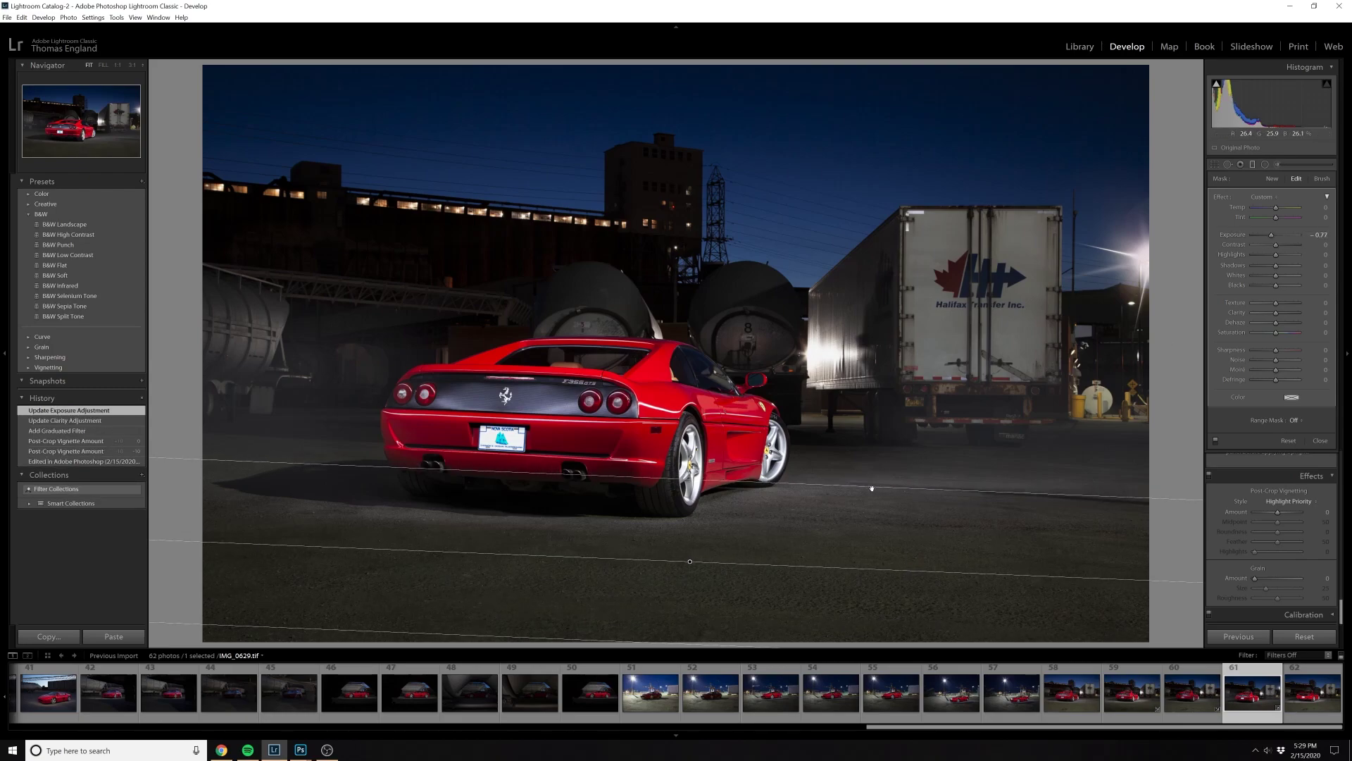
# Set Detail sharpening Amount to 24 and Masking to 87
pyautogui.click(1320, 441)
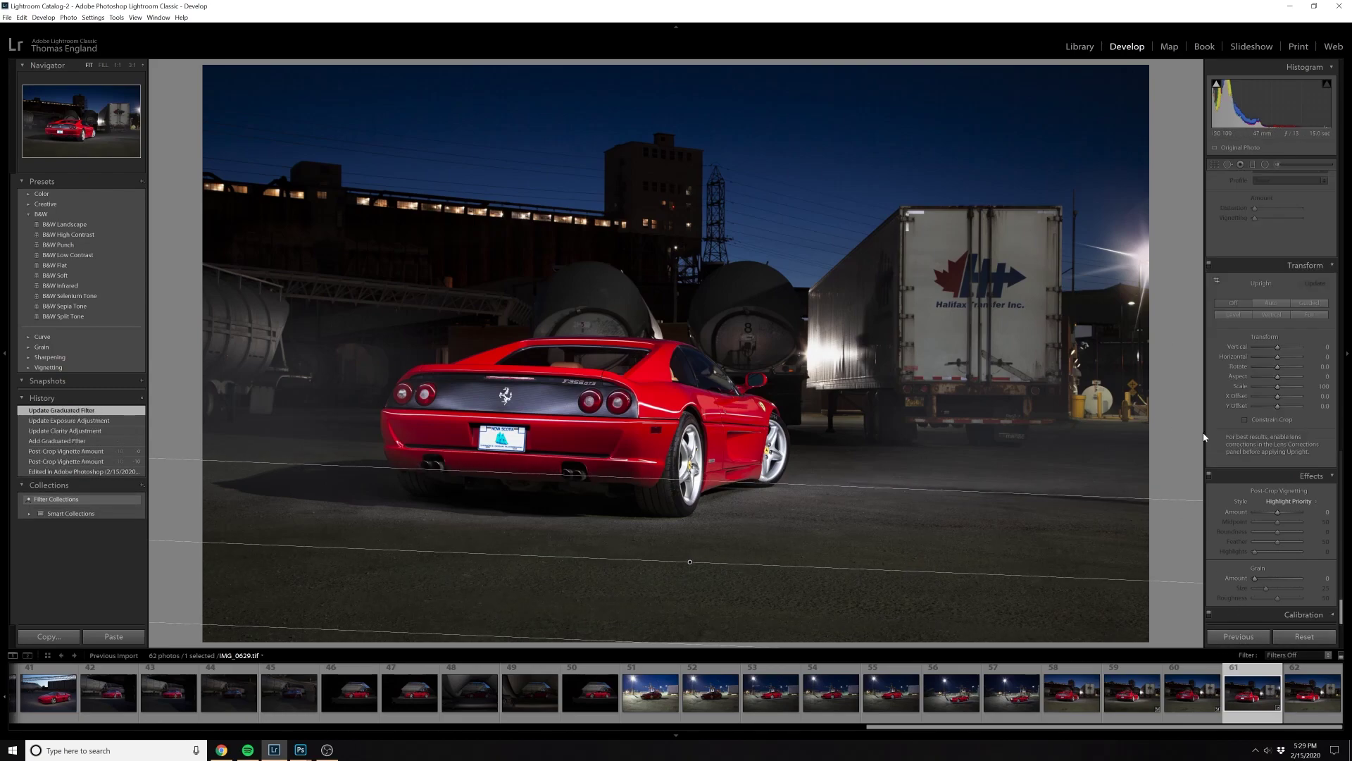
pyautogui.moveTo(1340, 420); pyautogui.dragTo(1338, 327)
pyautogui.click(1214, 257)
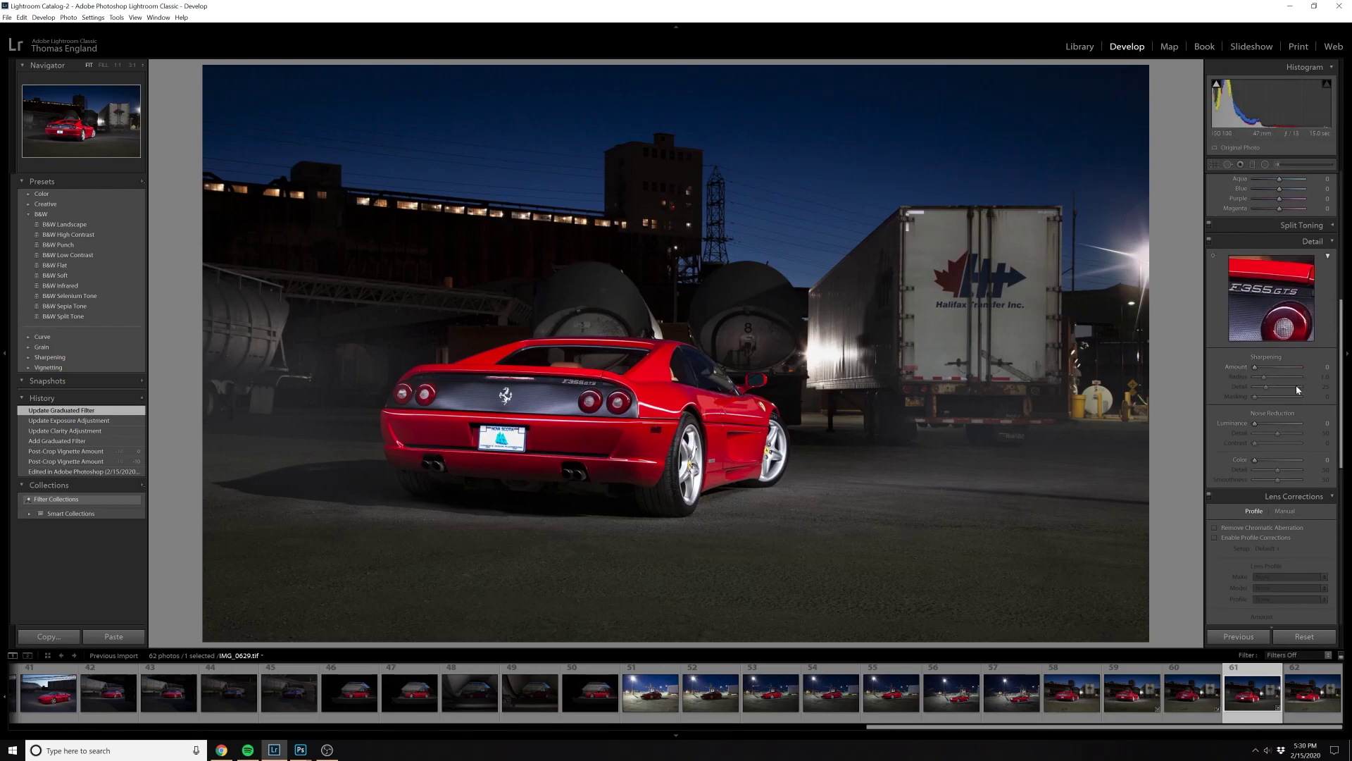
pyautogui.moveTo(1256, 366); pyautogui.dragTo(1267, 367)
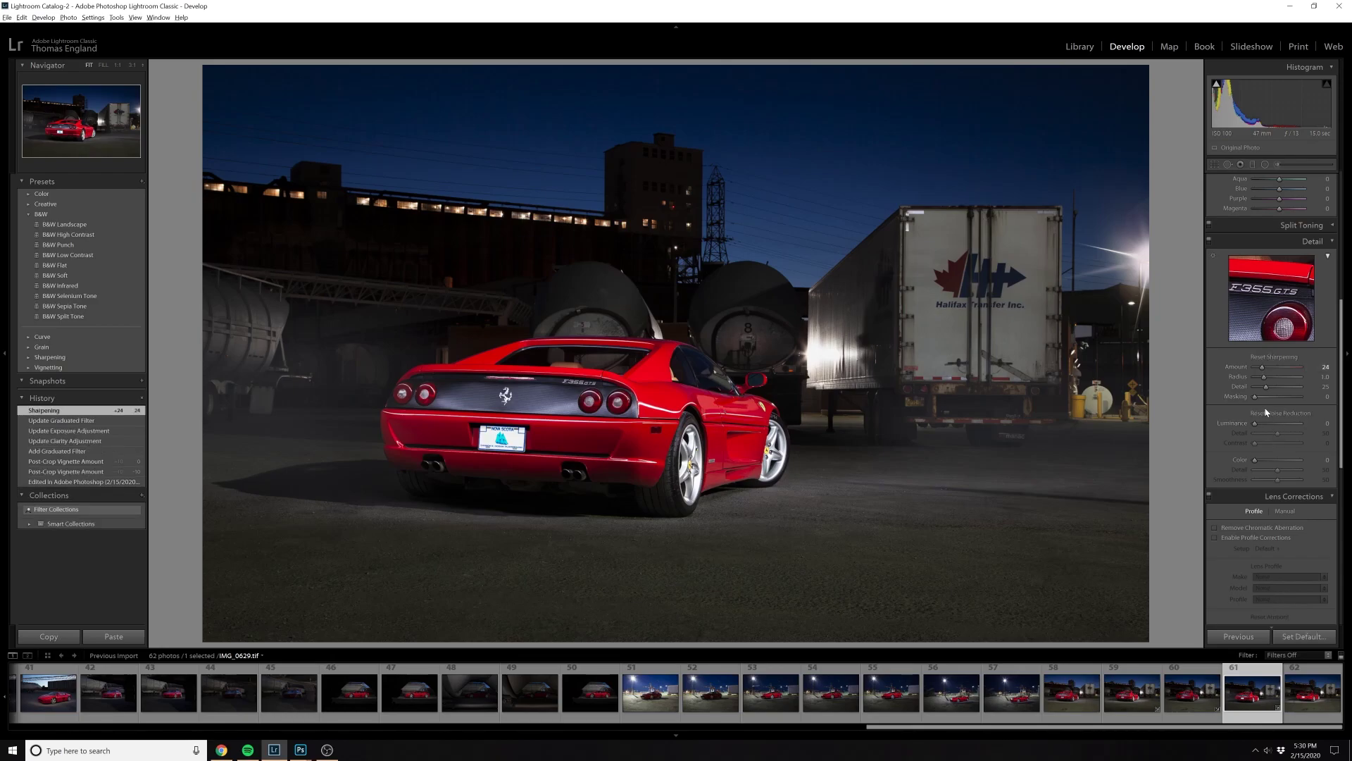
pyautogui.moveTo(1255, 396); pyautogui.dragTo(1296, 402)
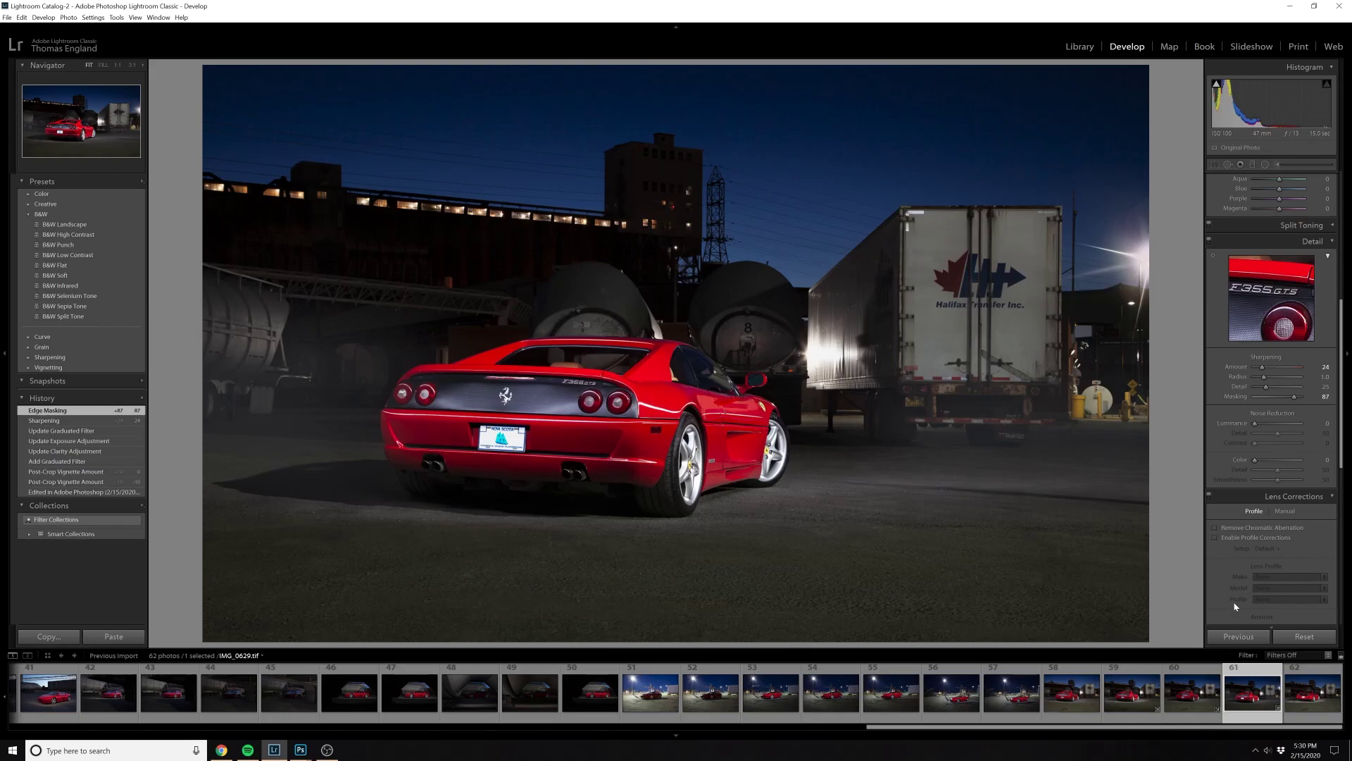
# Lower overall Saturation to -5 and darken the red luminance in HSL
pyautogui.scroll(5, 1305, 384)
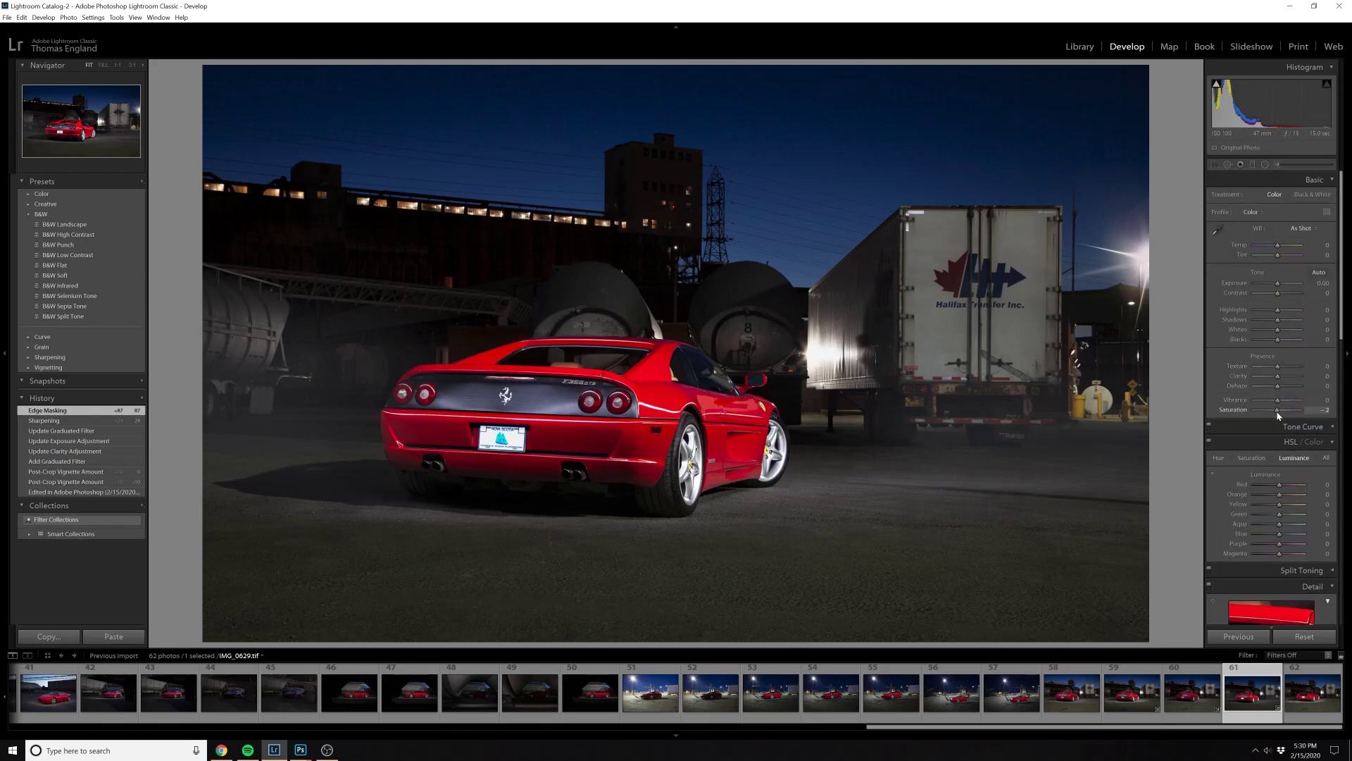
pyautogui.moveTo(1278, 416); pyautogui.dragTo(1279, 416)
pyautogui.scroll(-5, 1278, 416)
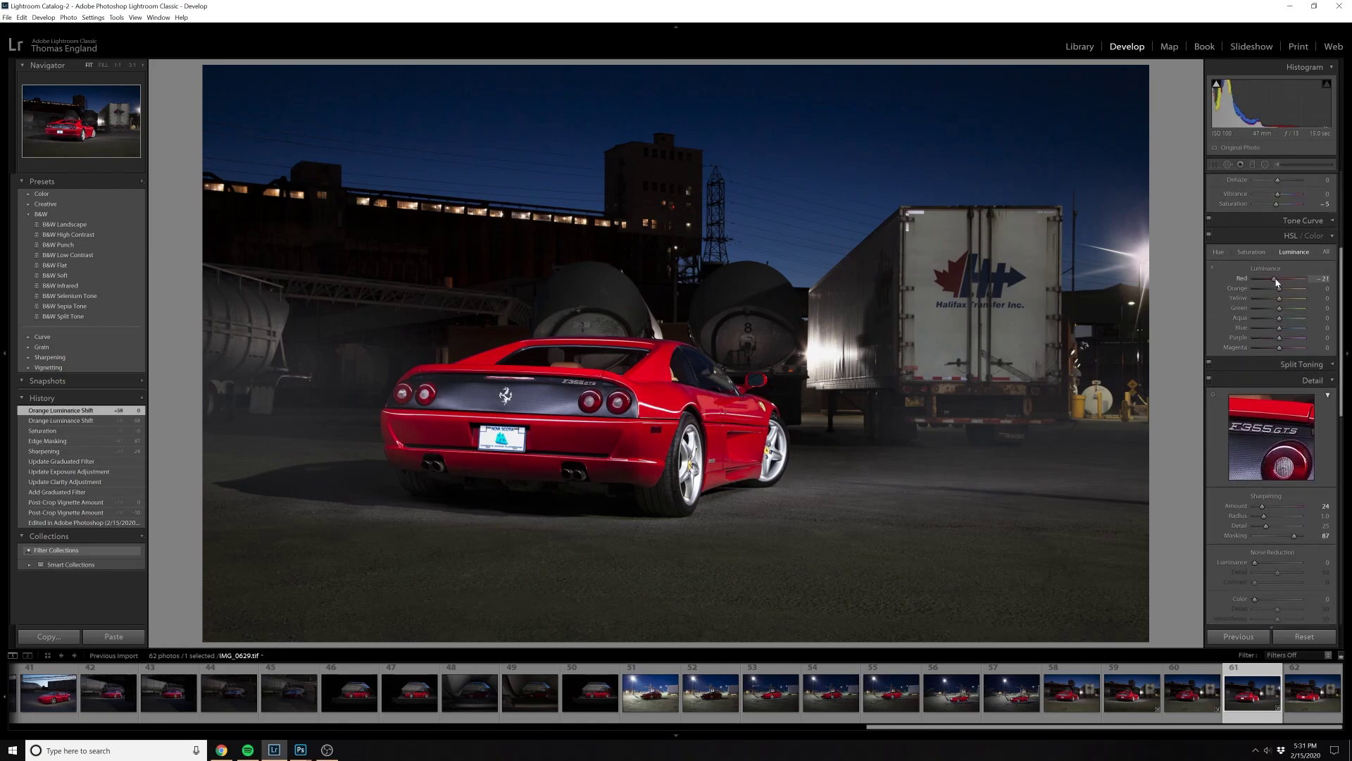
pyautogui.moveTo(1277, 282); pyautogui.dragTo(1278, 280)
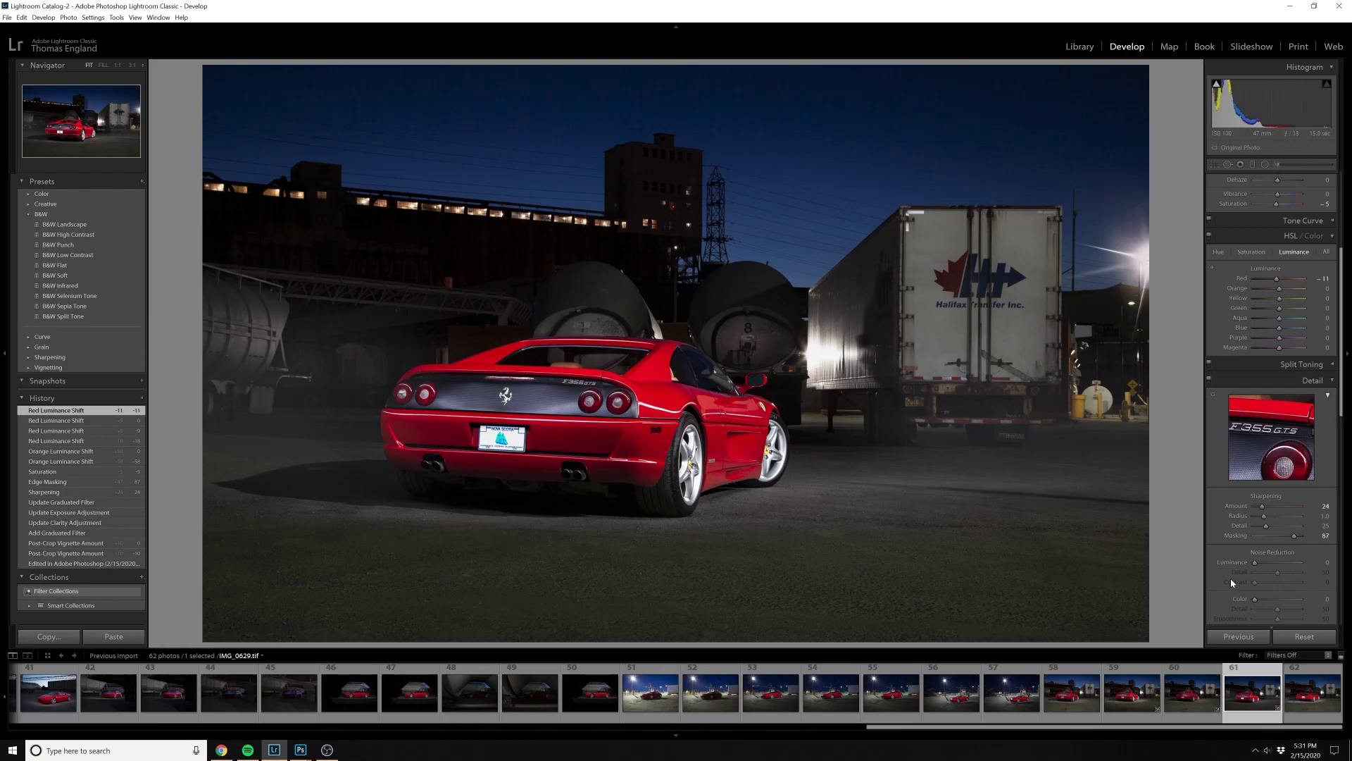
# Try a slight post-crop vignette again, then reset its amount to 0
pyautogui.scroll(-10, 1303, 493)
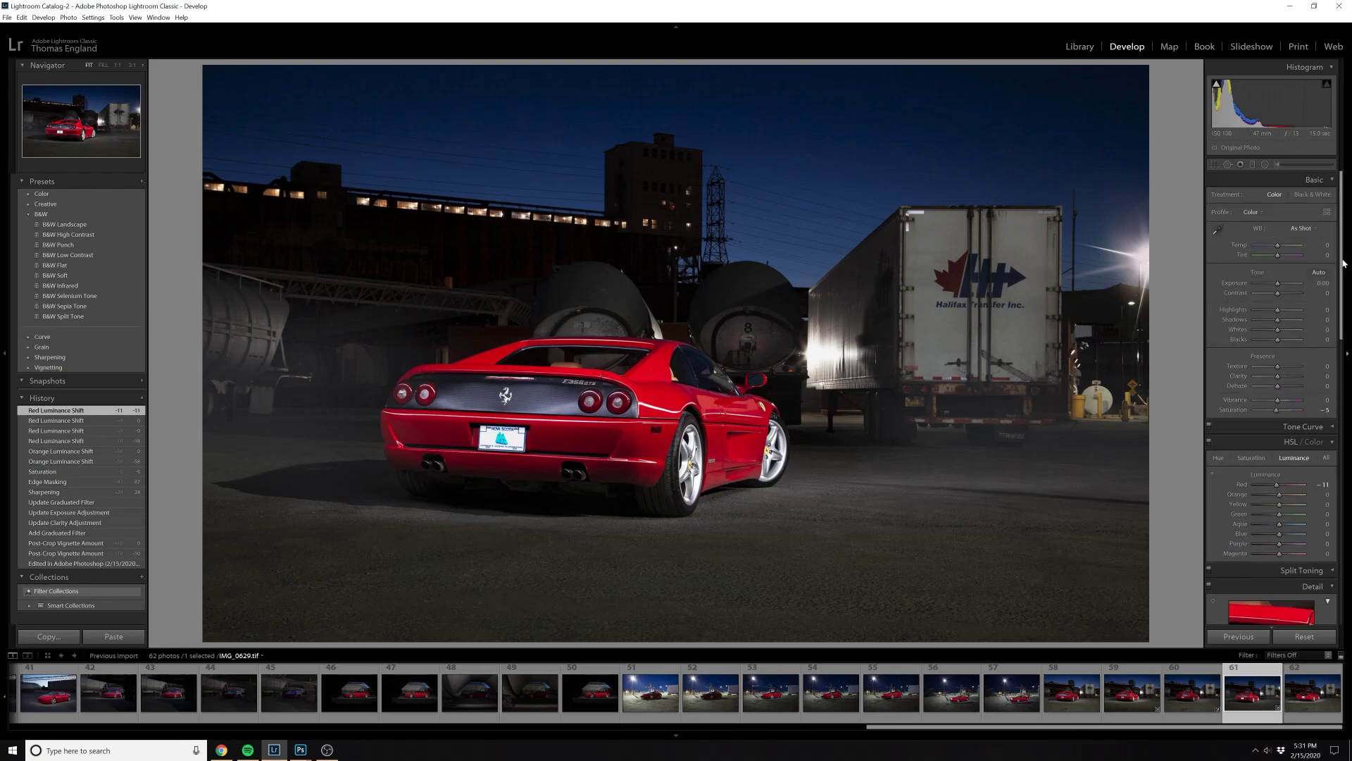
pyautogui.moveTo(1278, 513); pyautogui.dragTo(1275, 512)
pyautogui.doubleClick(1228, 514)
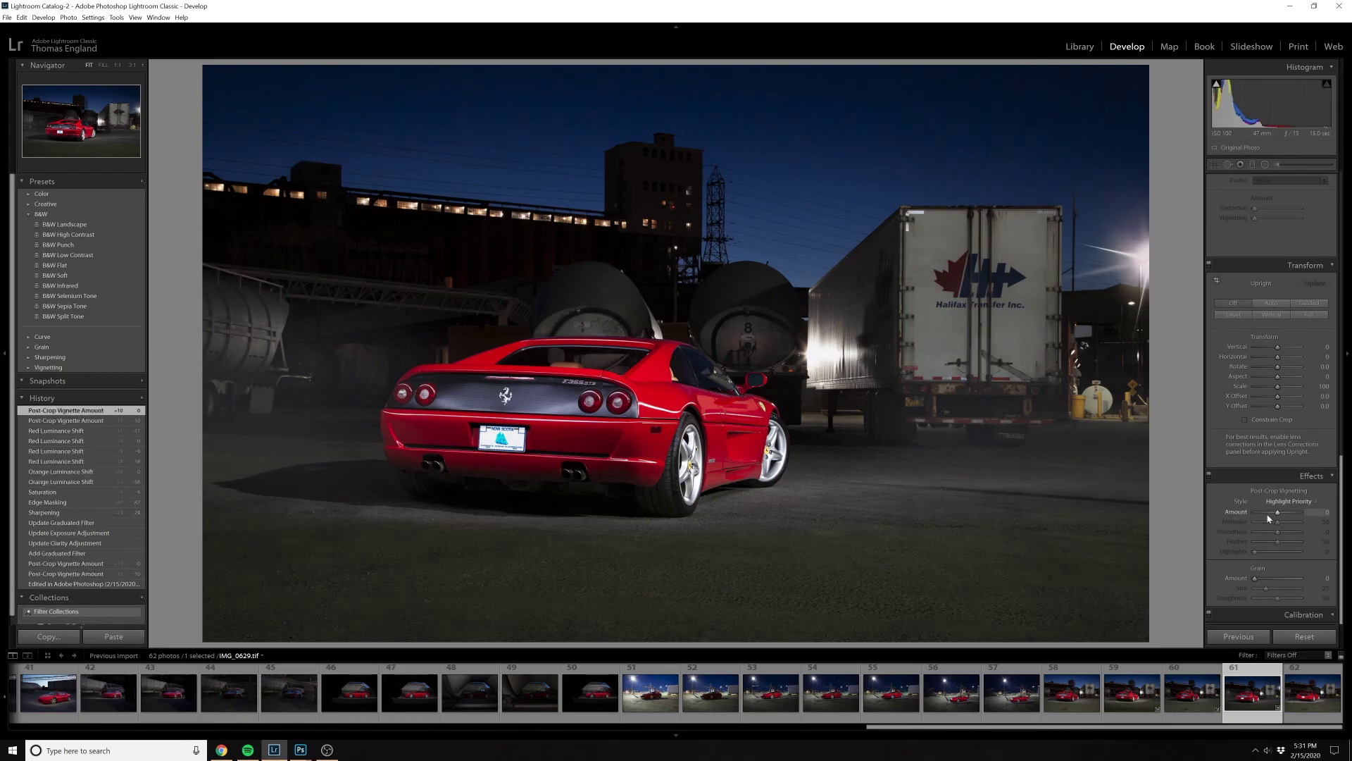